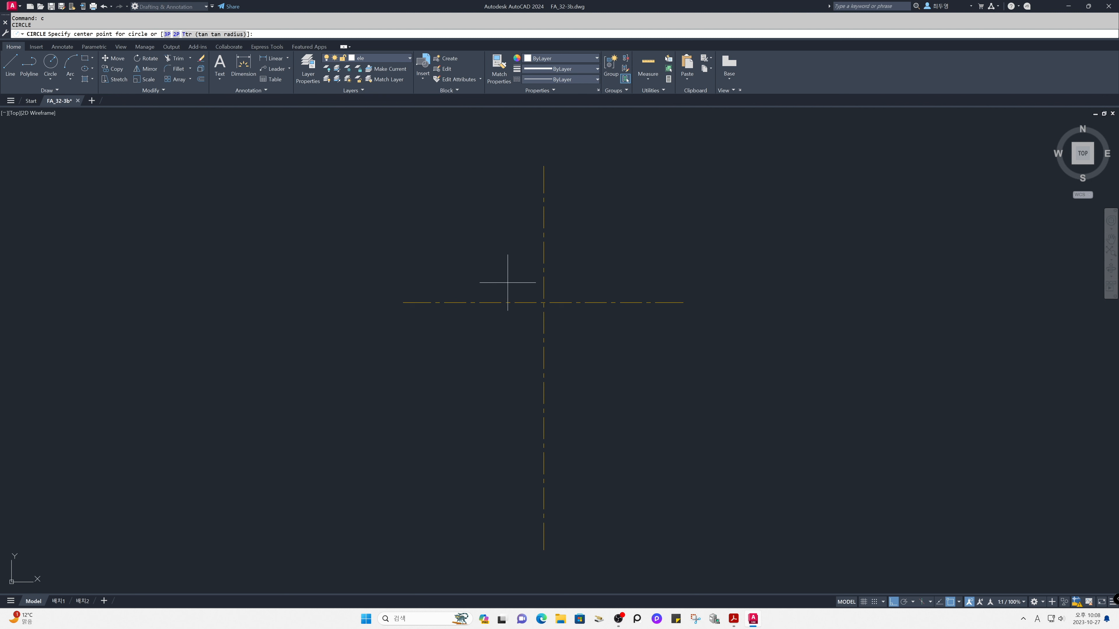
Step: Draw a circle of radius 60 centred on the intersection of the two centrelines
left_click(544, 303)
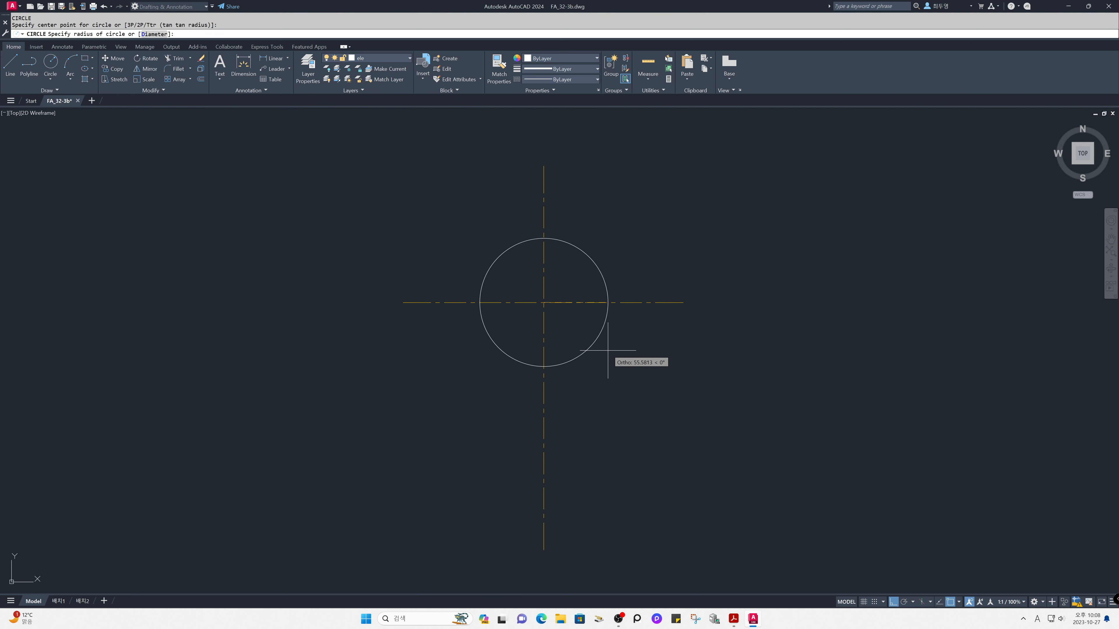
key("Return")
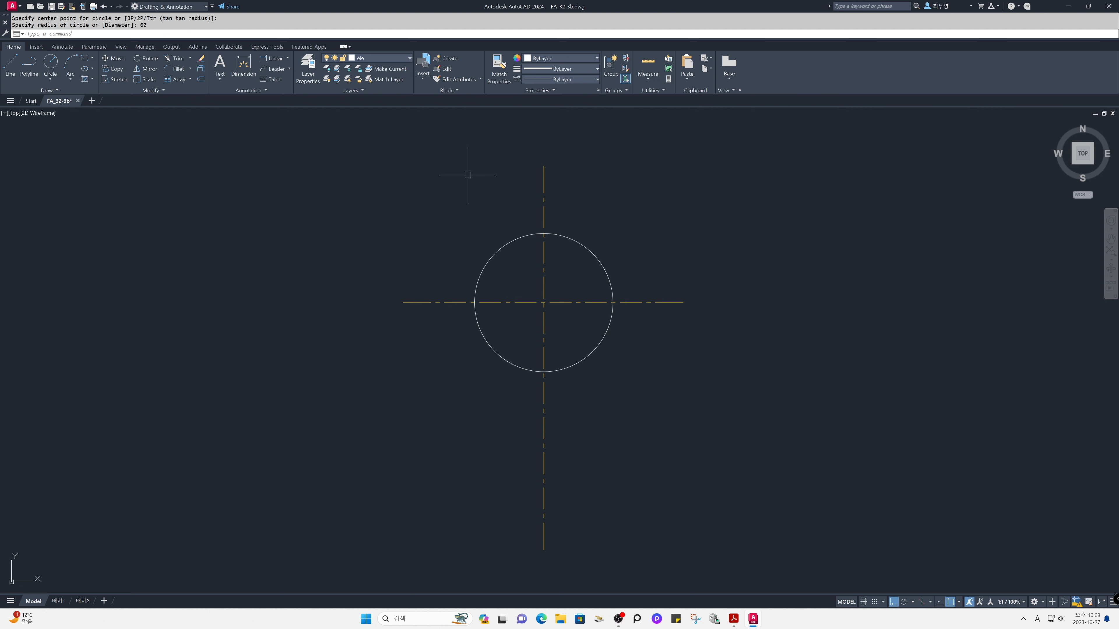
Step: Offset the horizontal centreline 125 downward, with the offset layer option set to Current
type("o")
key("Return")
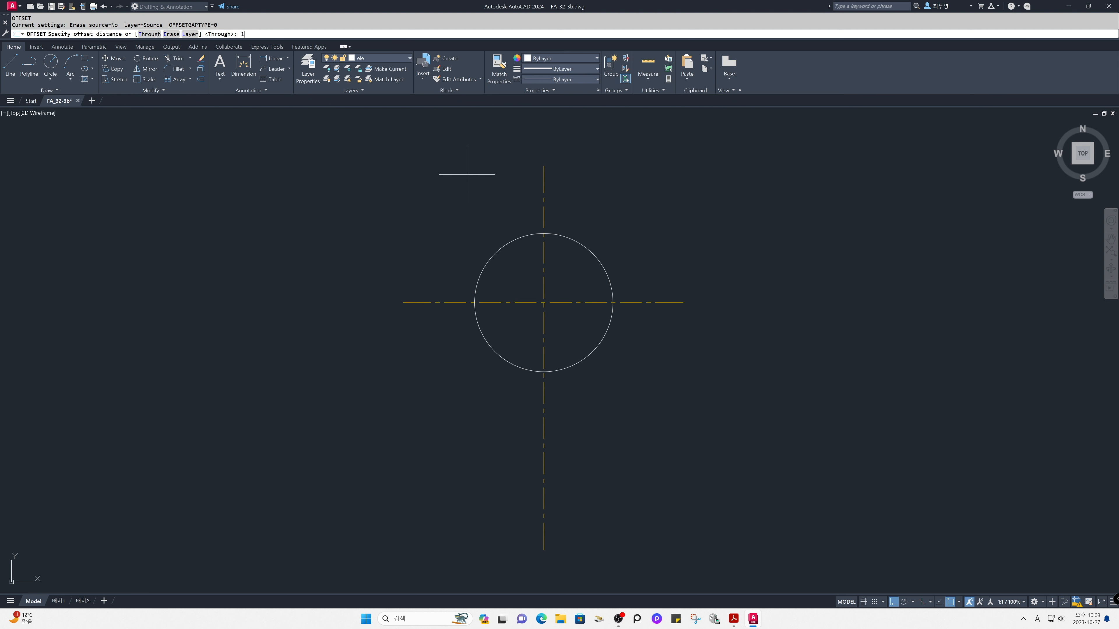
key("Return")
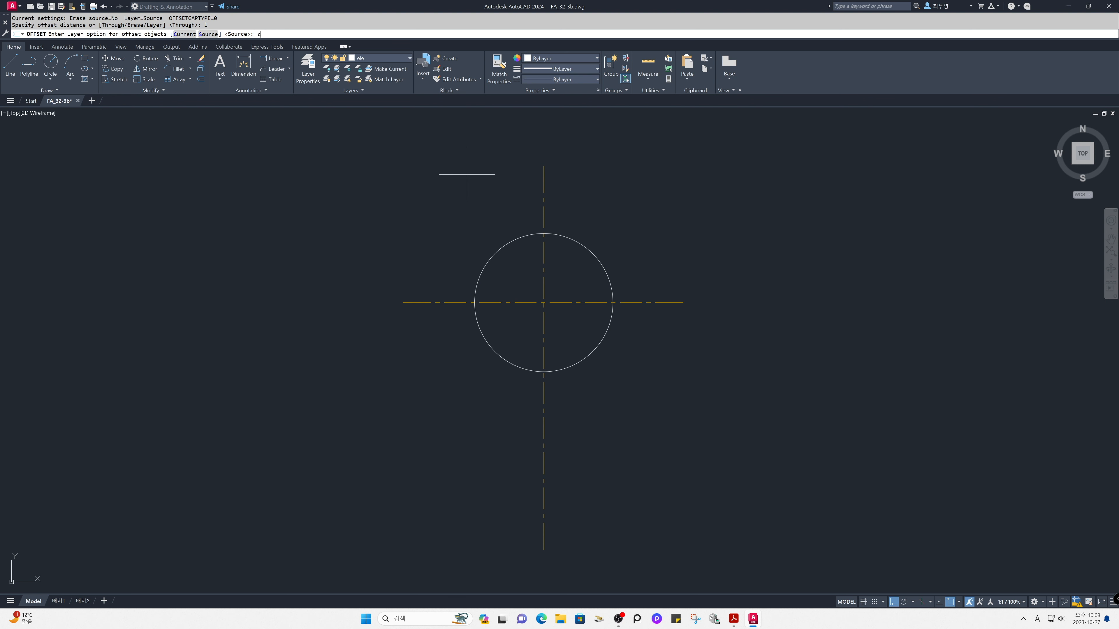
key("Return")
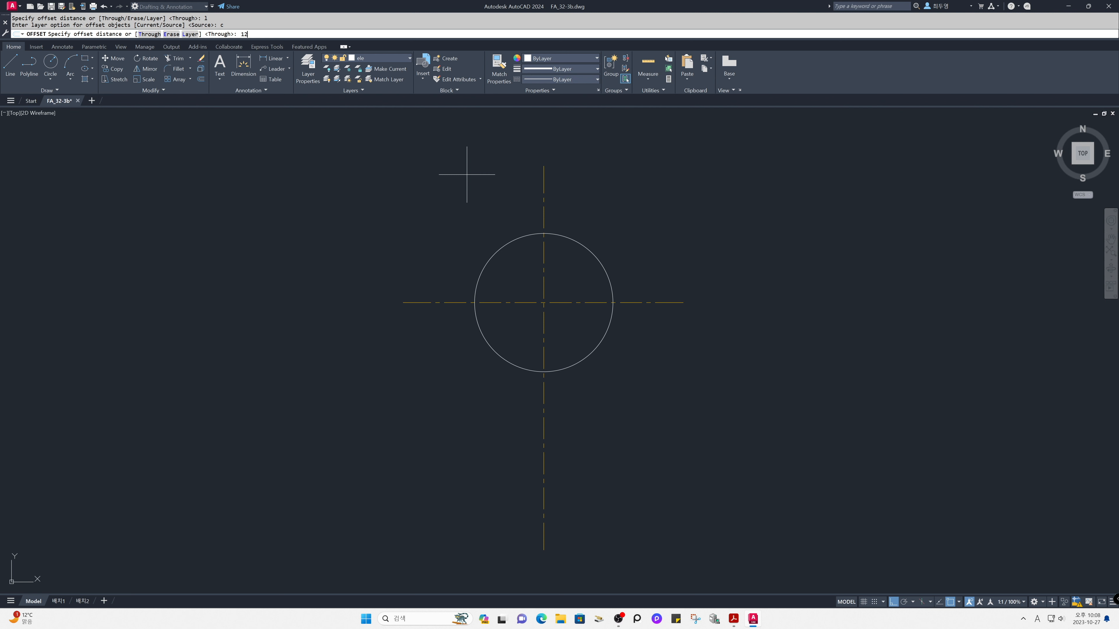
key("Return")
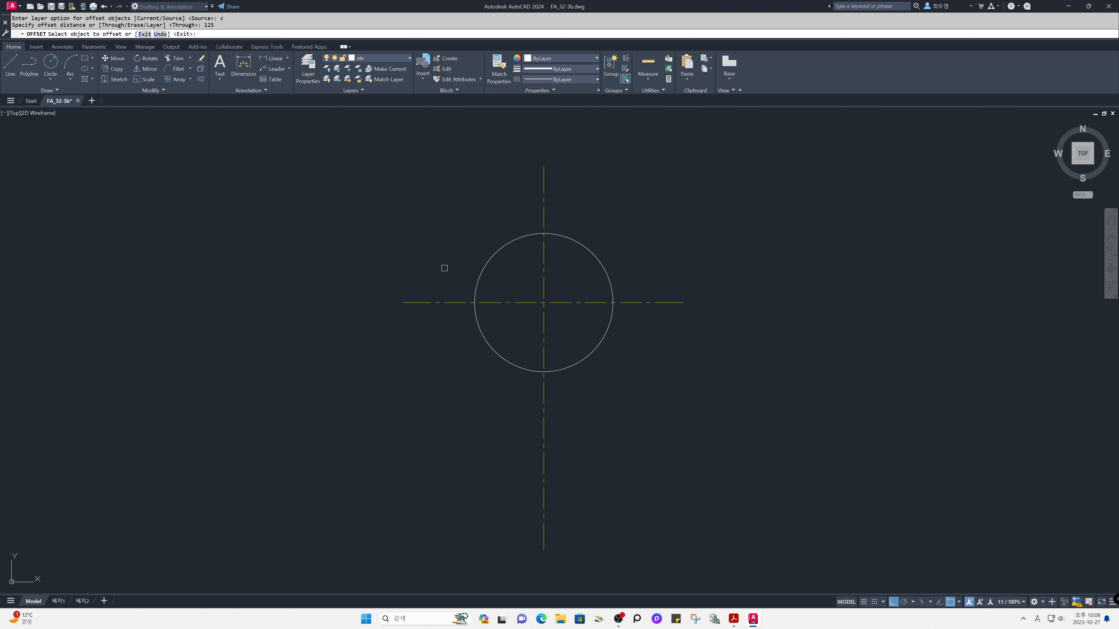
left_click(445, 302)
left_click(450, 371)
key("Return")
Step: Offset the vertical centreline 25 to both sides
key("Return")
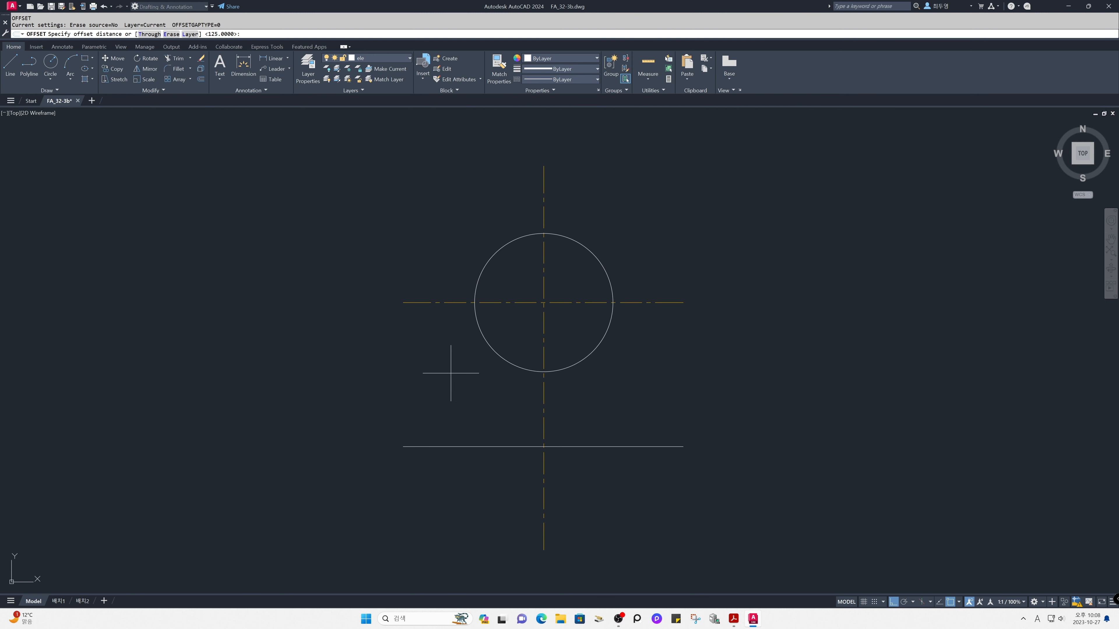
key("Return")
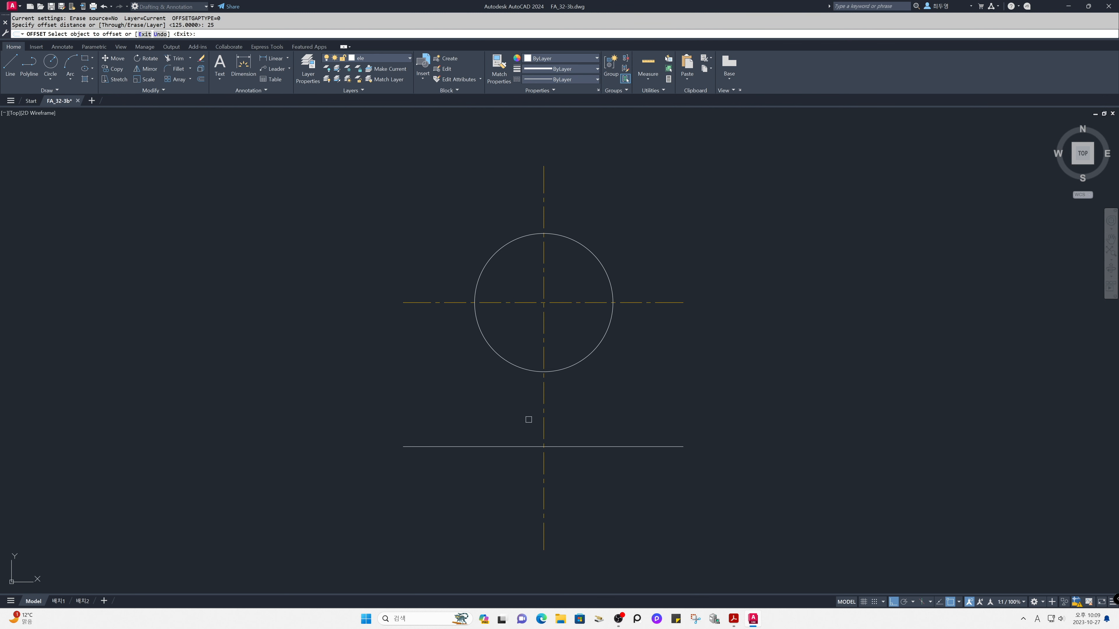
left_click(543, 425)
left_click(489, 414)
left_click(543, 420)
left_click(592, 425)
key("Return")
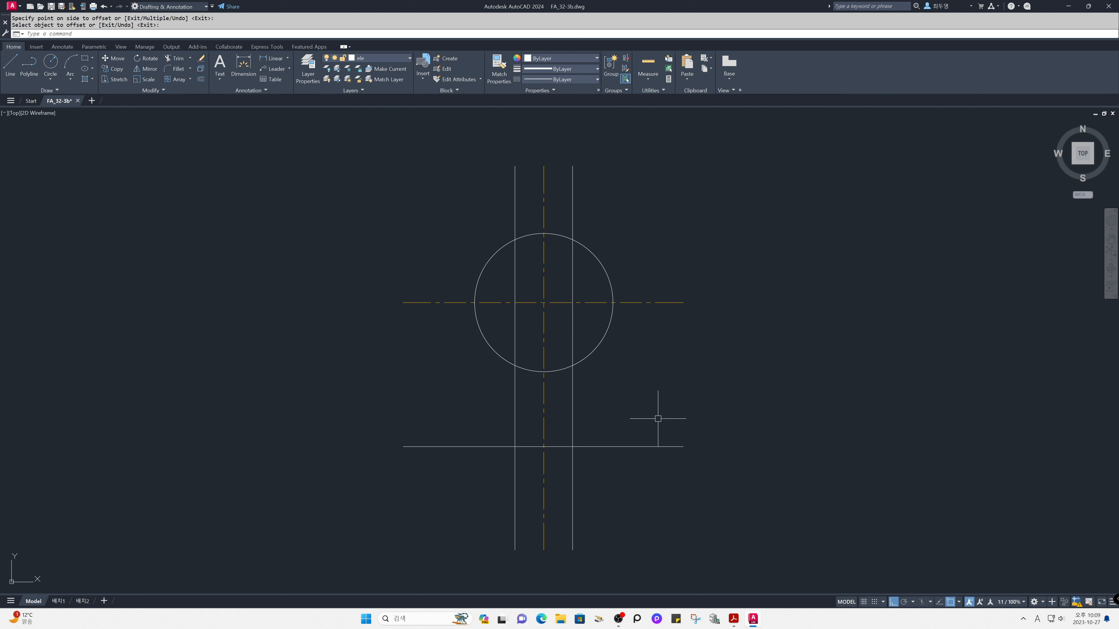
Step: Fillet the two vertical lines to the lower horizontal line with radius 0 in Multiple mode, forming square bottom corners
type("f")
key("Return")
type("m")
key("Return")
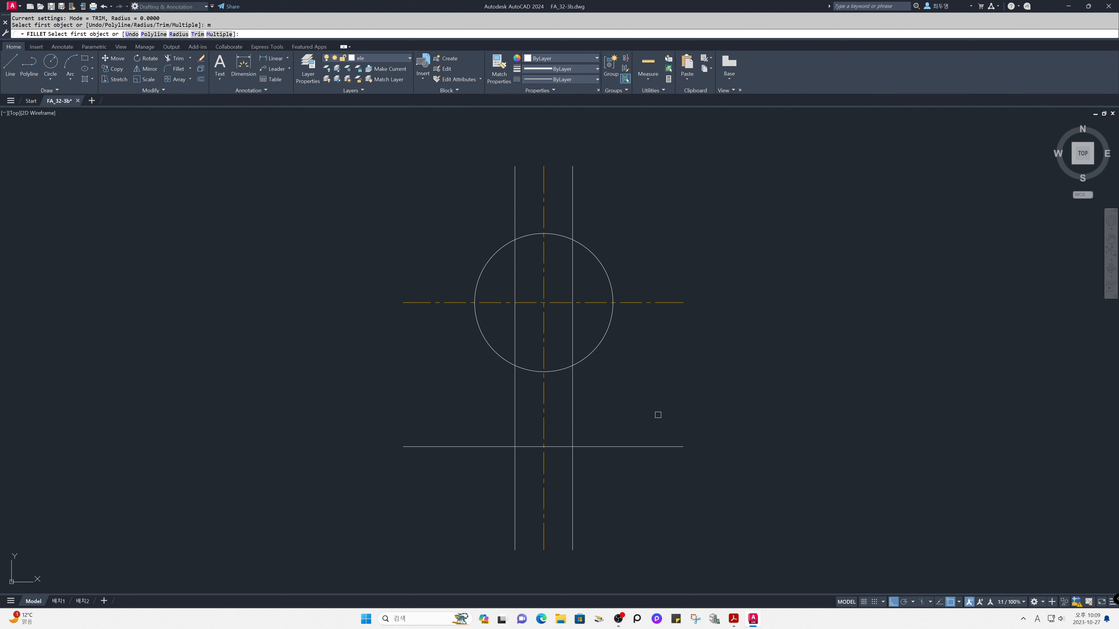
left_click(573, 432)
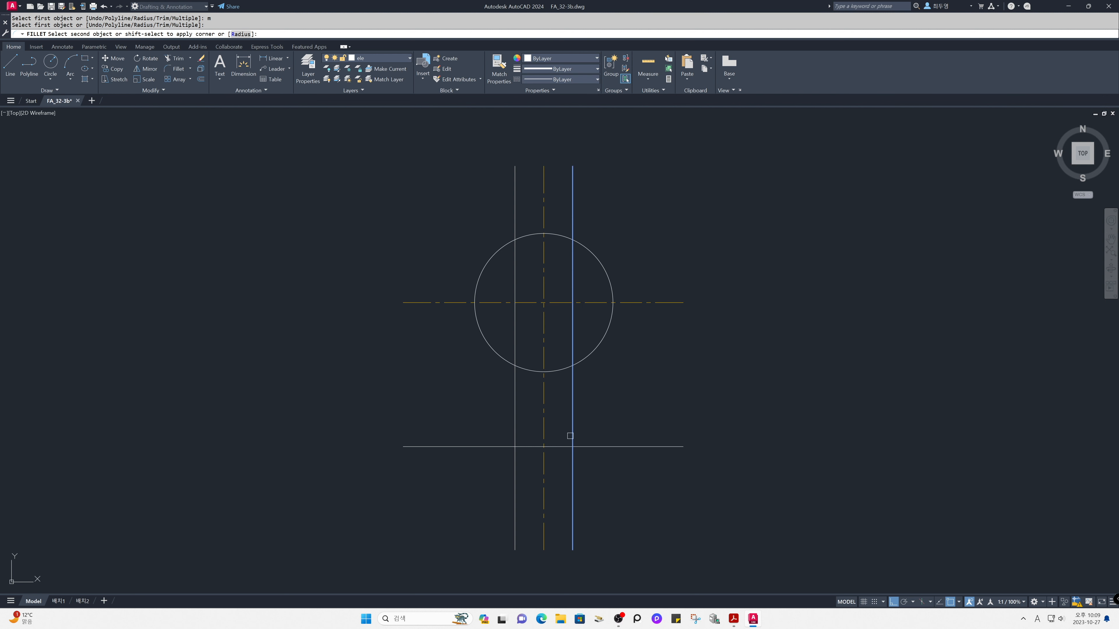
left_click(561, 446)
left_click(530, 446)
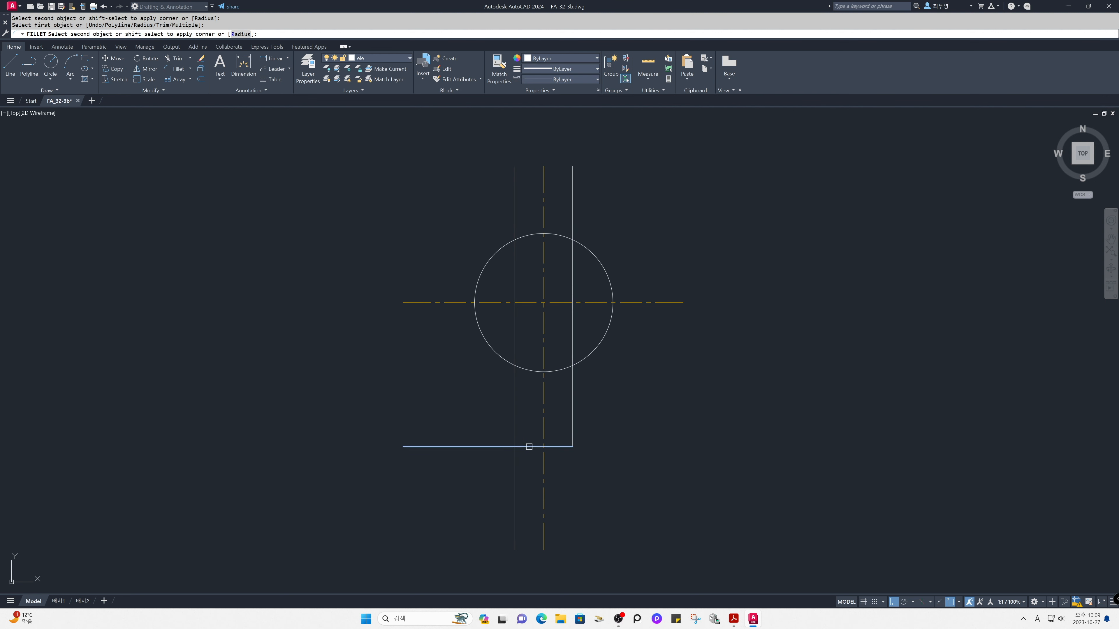
left_click(515, 433)
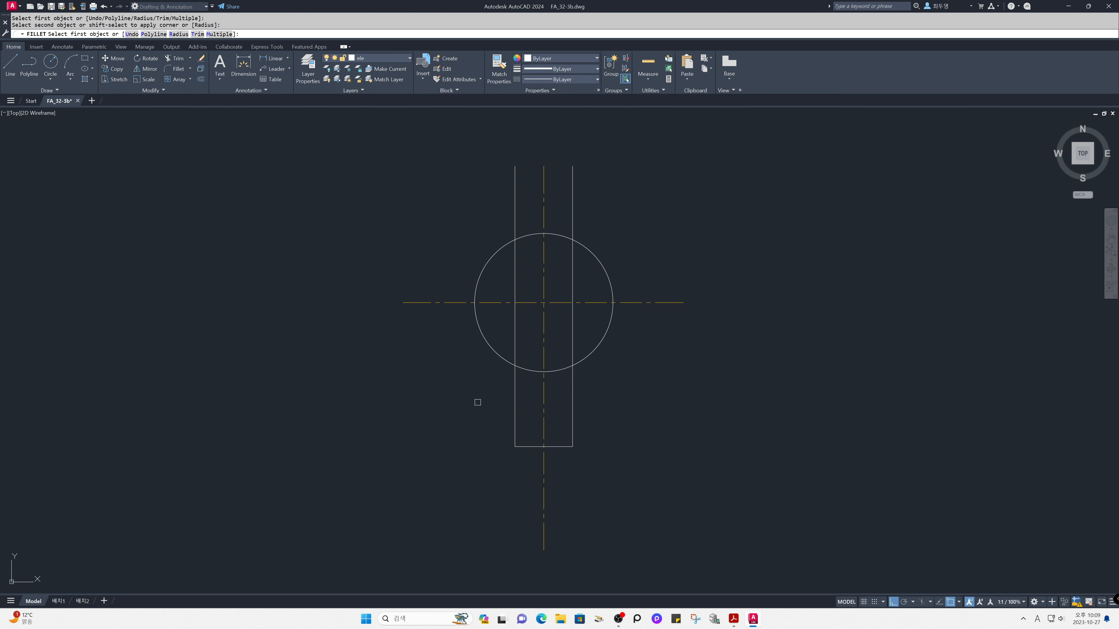
Step: Fillet both vertical lines to the circle with a radius of 40
key("Return")
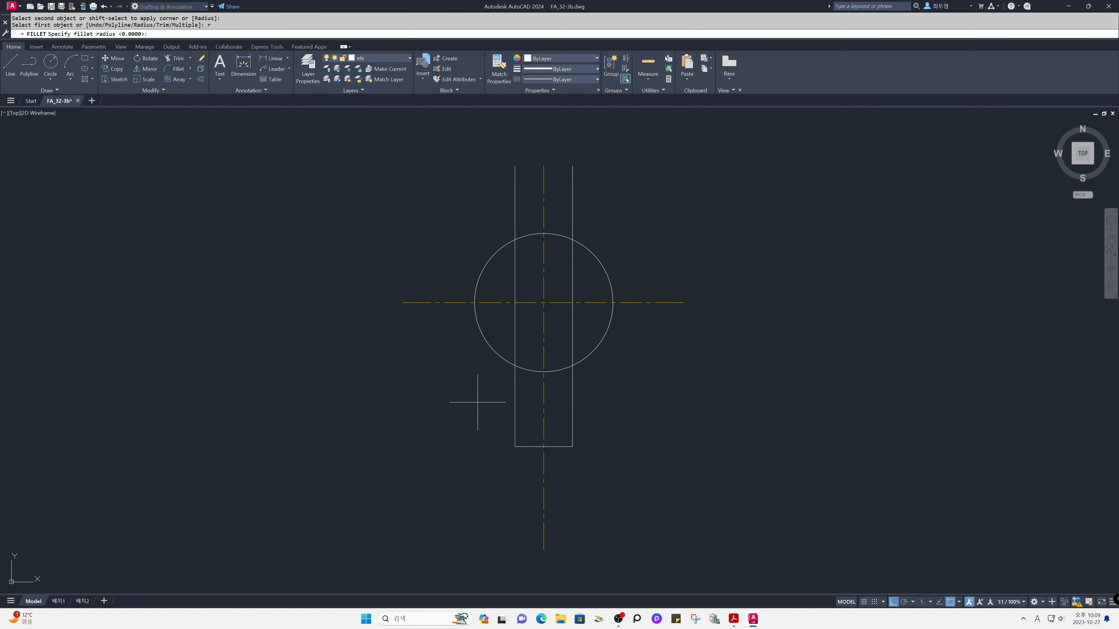
type("40")
key("Return")
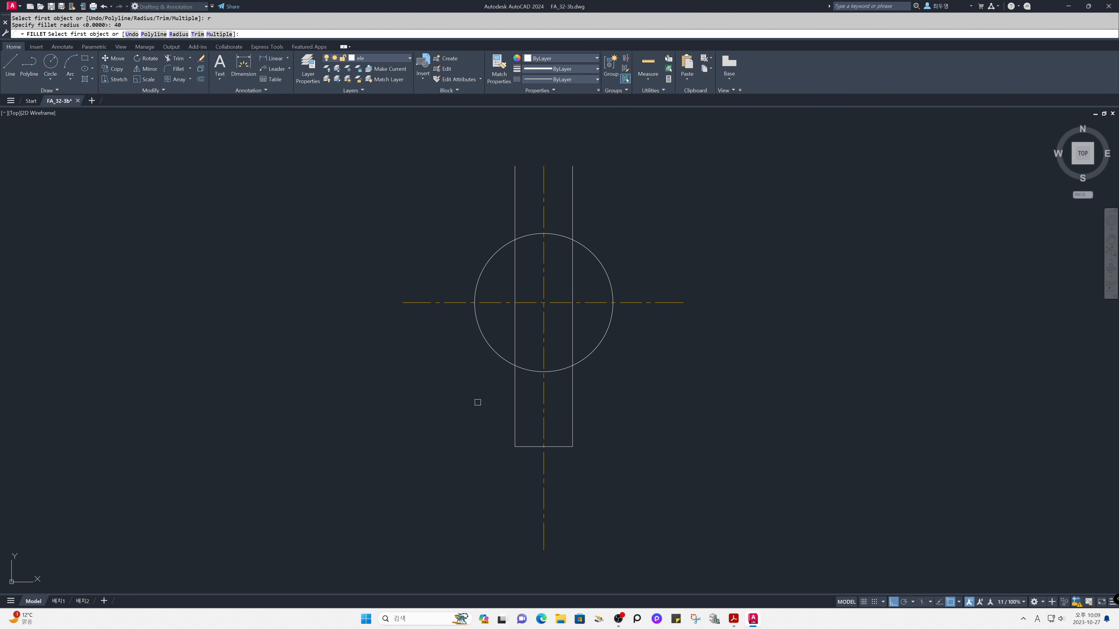
left_click(514, 389)
left_click(503, 366)
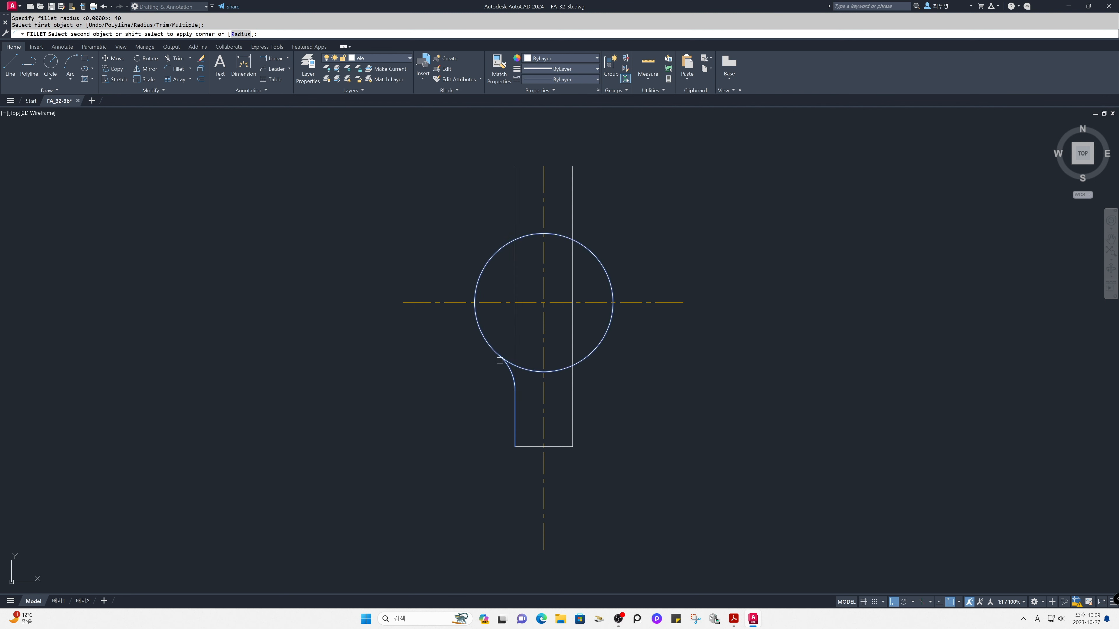
key("Return")
left_click(573, 386)
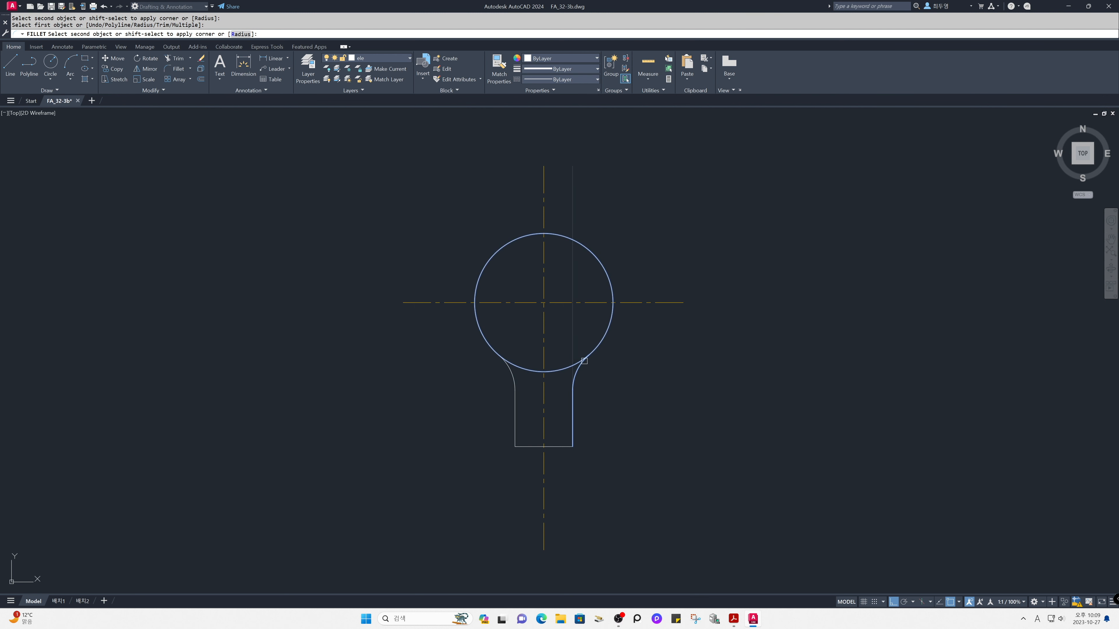
left_click(586, 361)
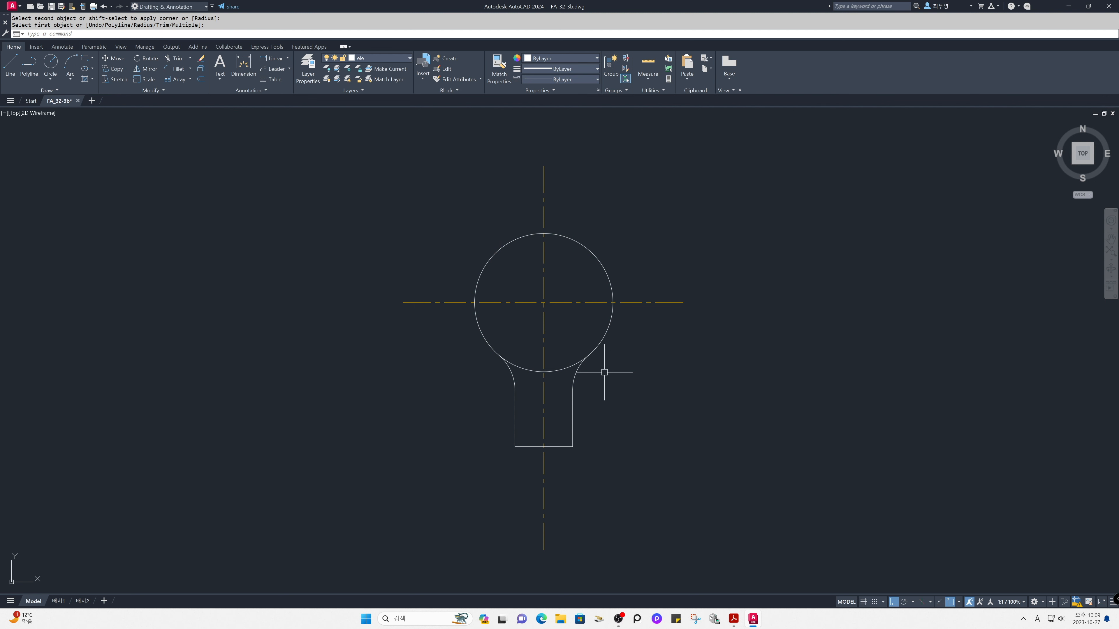
Step: Trim away the circle's lower arc between the two fillets to open the bulb into its neck
type("tr")
key("Return")
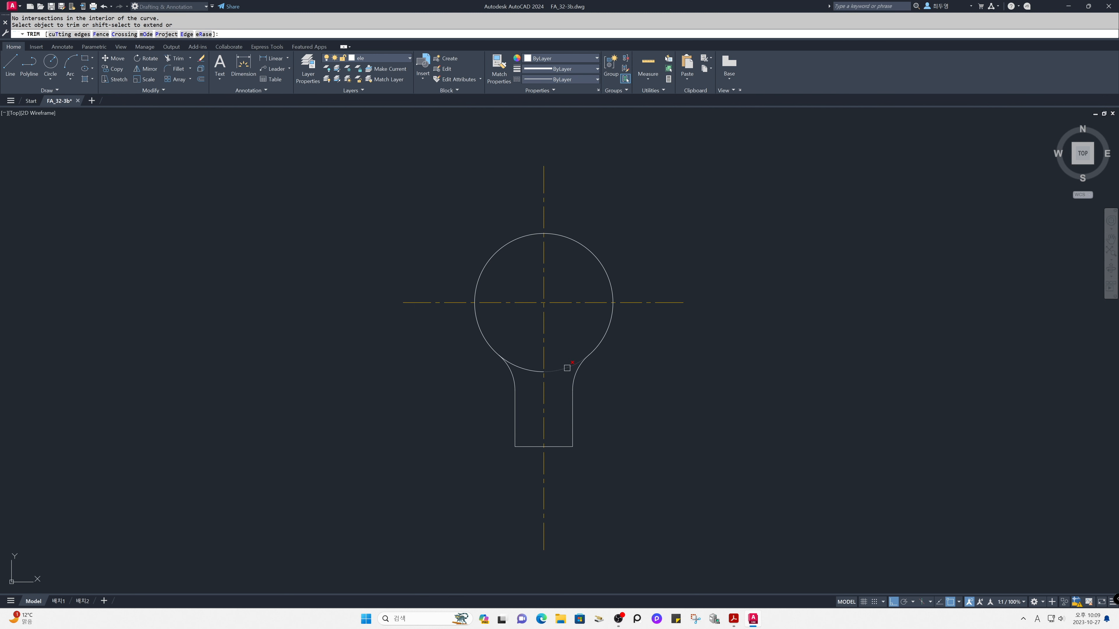
left_click(540, 367)
key("Return")
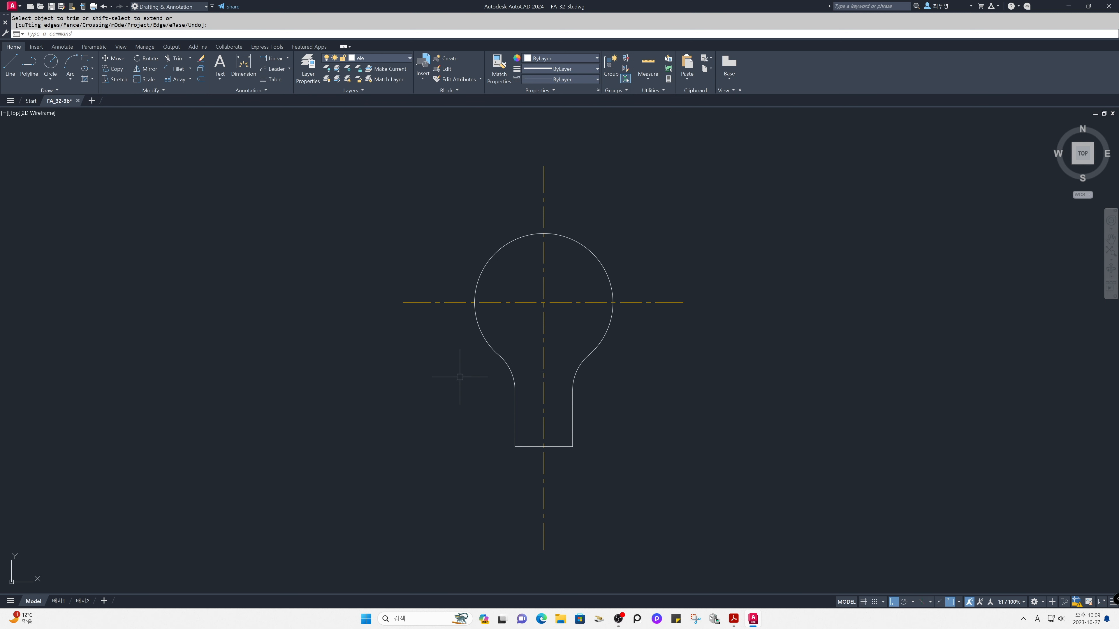
Step: Create a path array of the neck's bottom line along the neck's left vertical line
type("z")
key("Return")
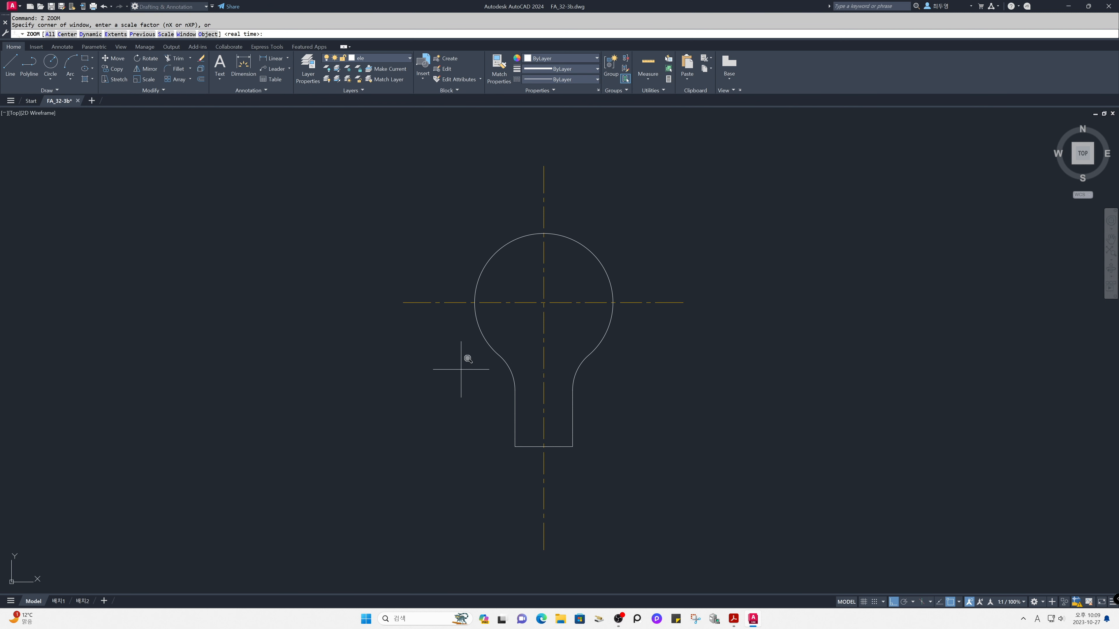
left_click(414, 194)
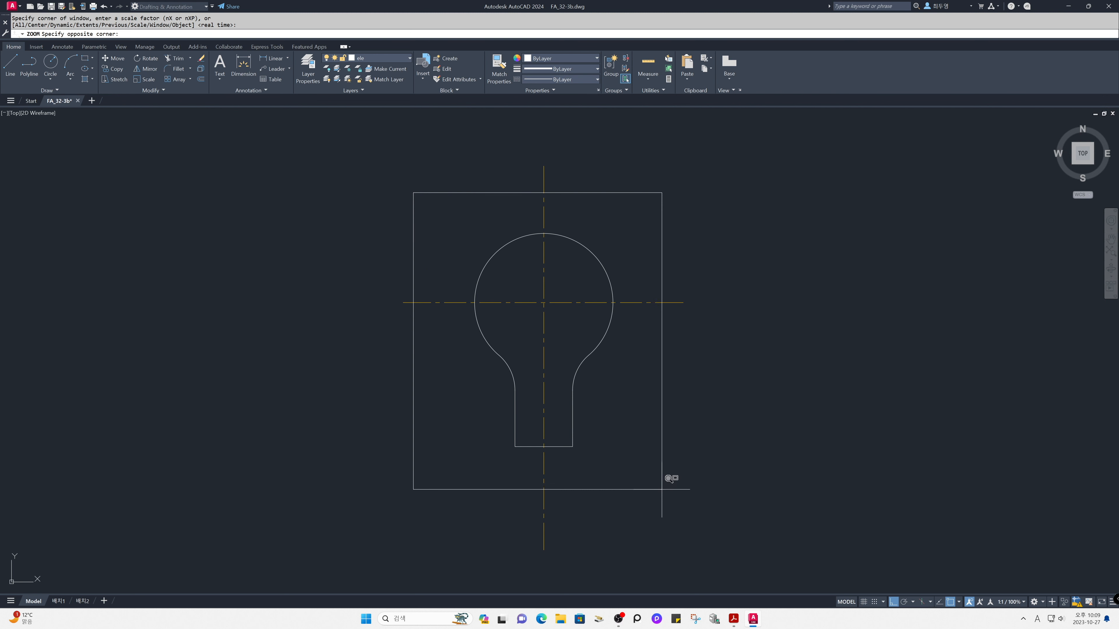
left_click(676, 483)
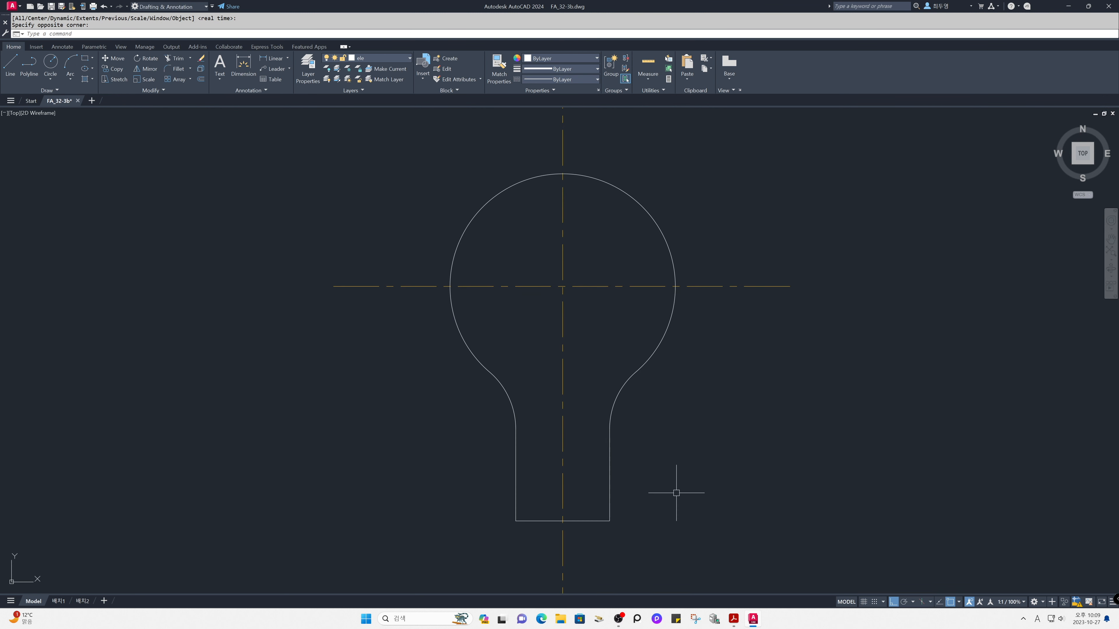
type("ar")
key("Return")
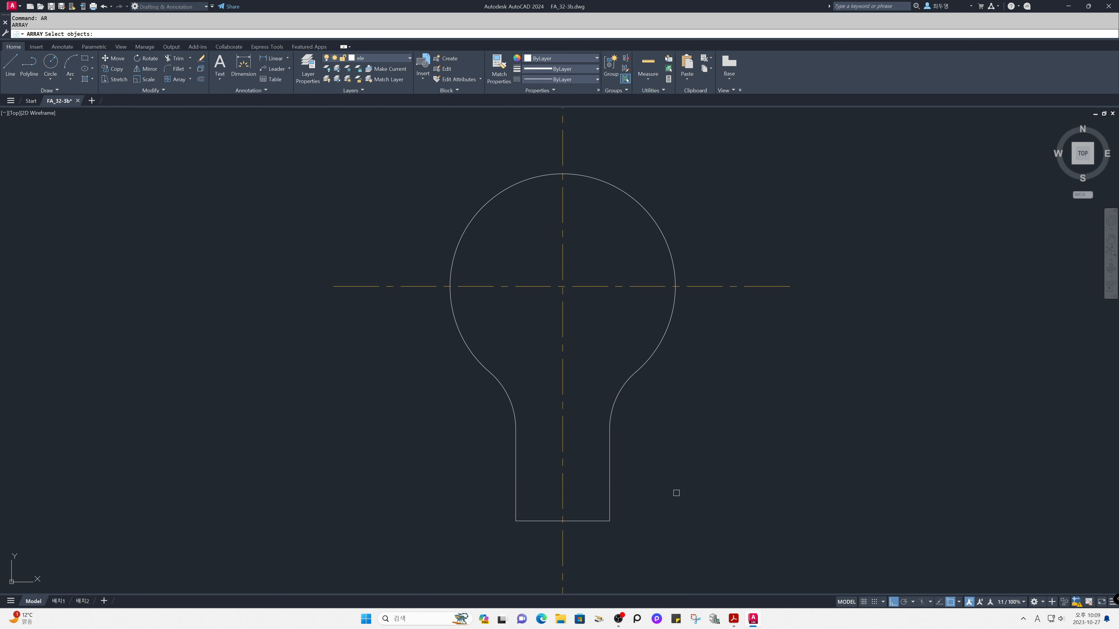
left_click(537, 521)
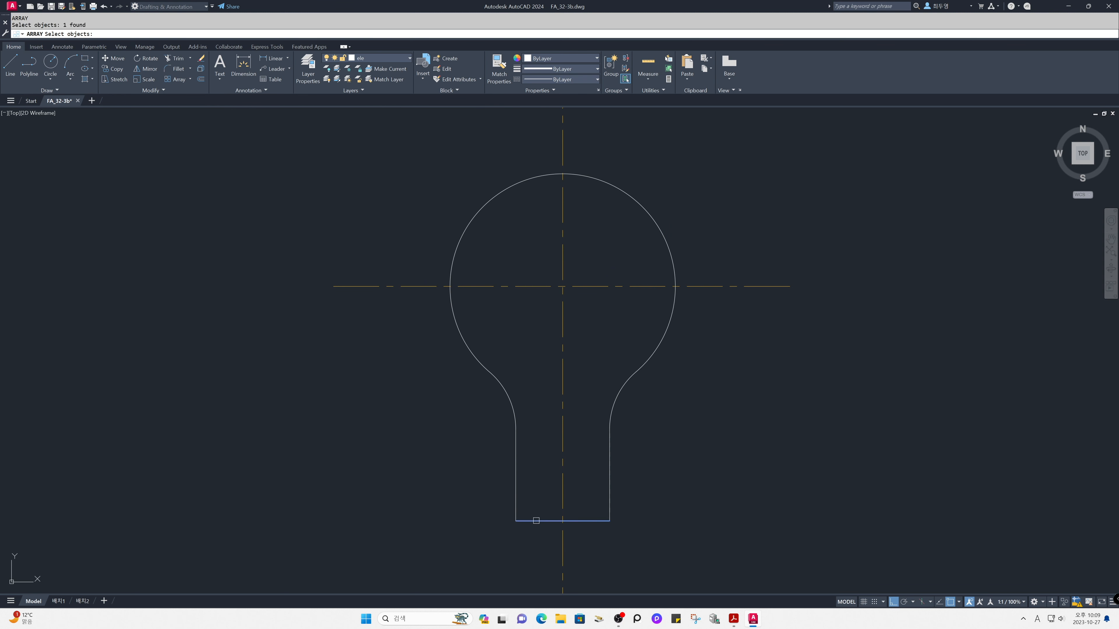
key("Return")
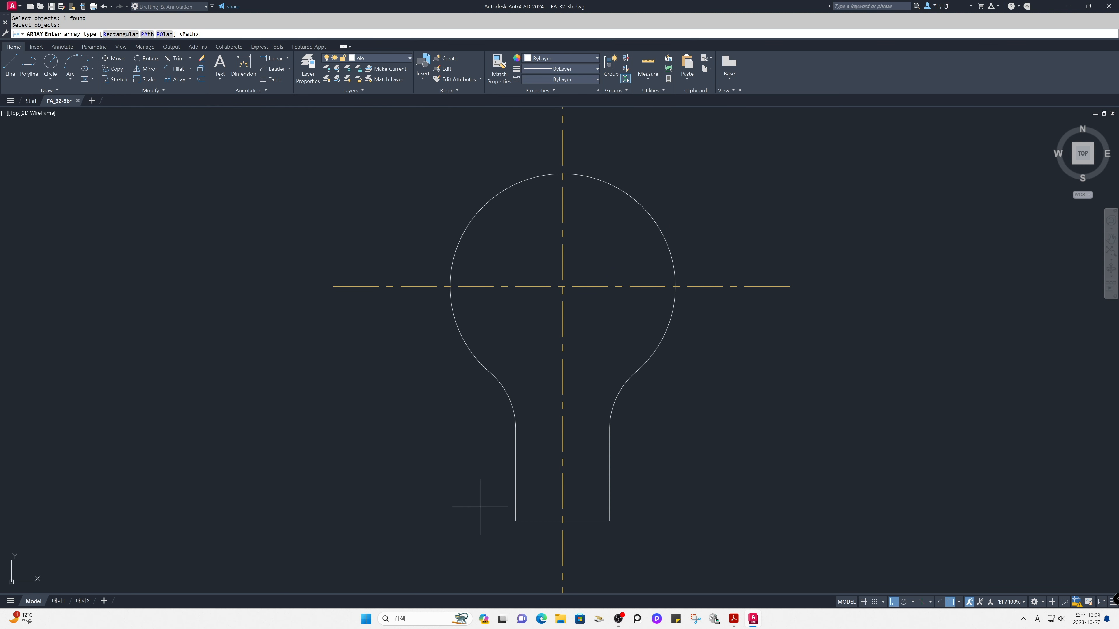
key("Return")
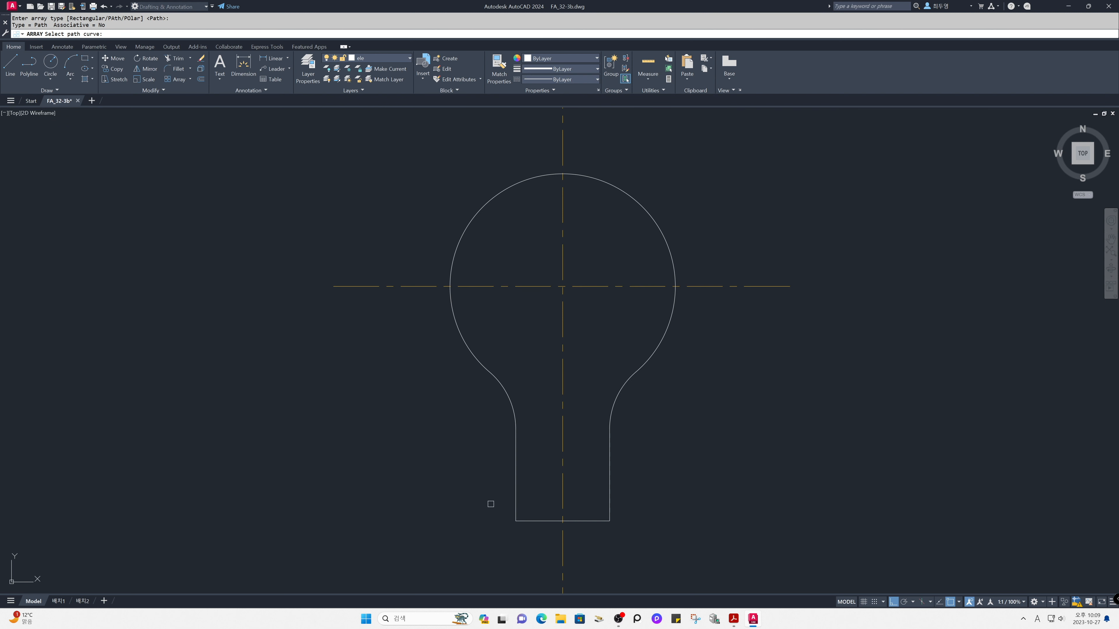
left_click(515, 506)
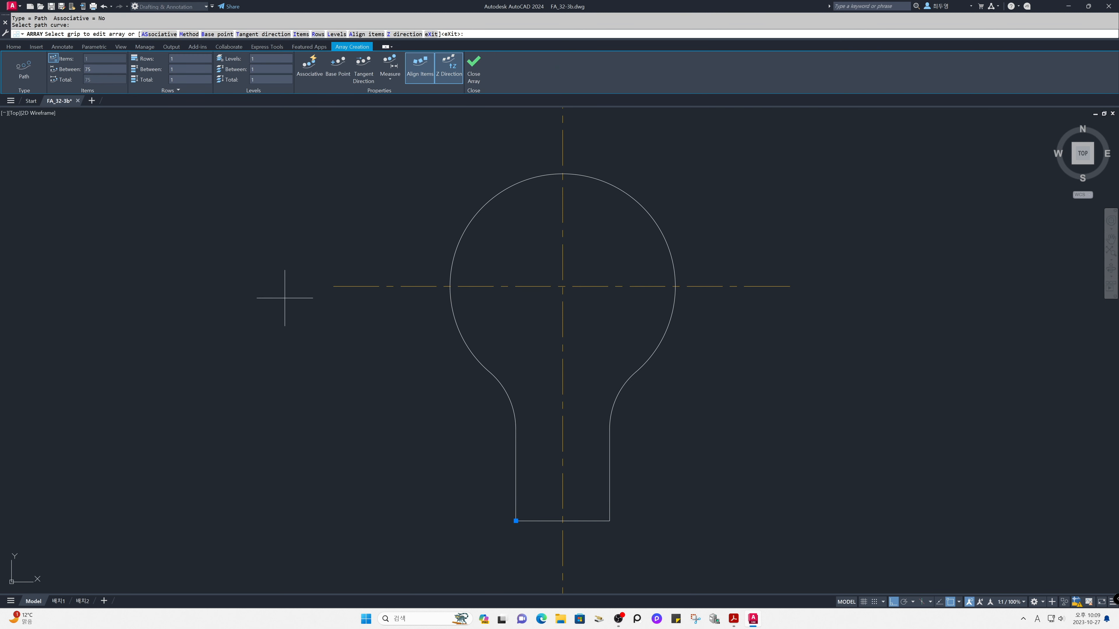
Step: Set the spacing between array items to 5 and finish the array
left_click(103, 69)
type("5")
key("Return")
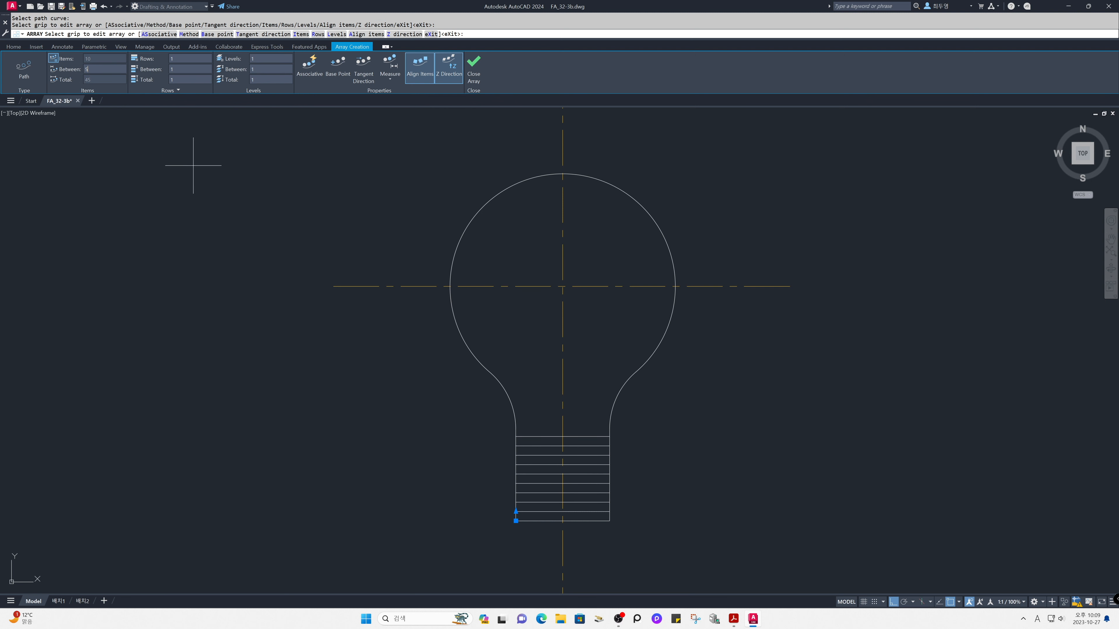
left_click(473, 75)
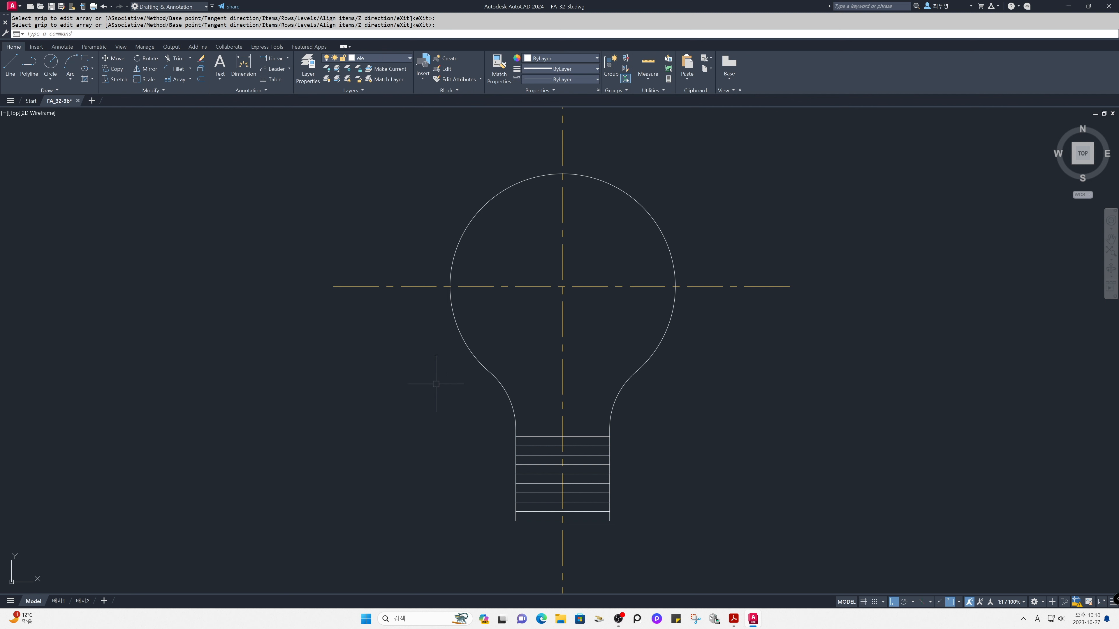
Step: Draw a horizontal line across the neck joining the lower ends of the two fillet arcs
type("l")
key("Return")
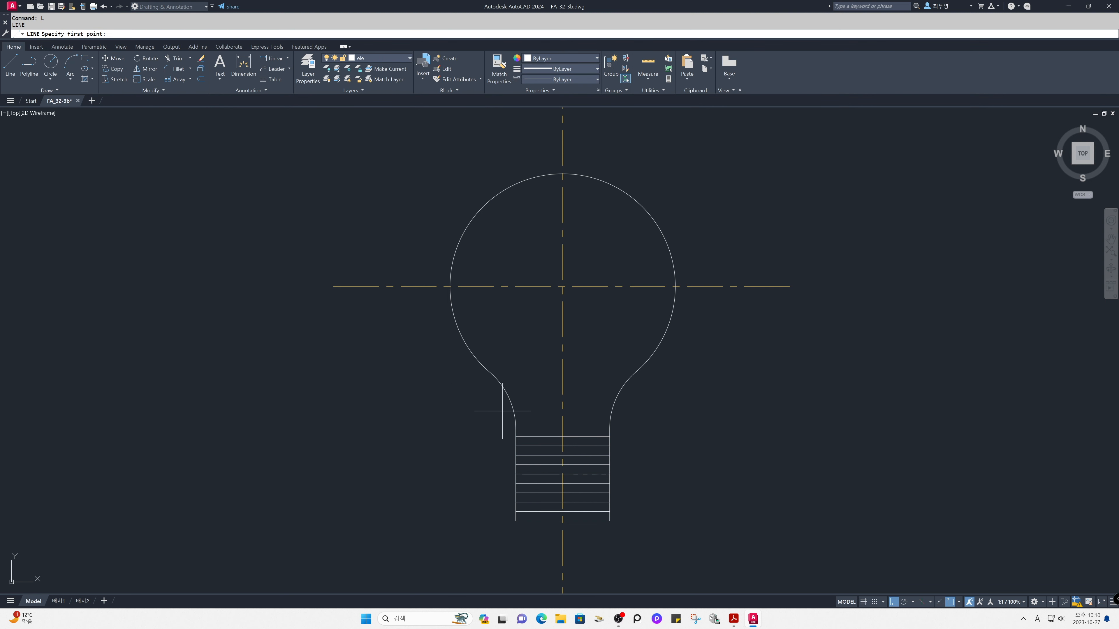
left_click(516, 428)
left_click(608, 423)
key("Return")
Step: Chamfer both neck sides with the second-lowest horizontal line, using distances of 10 along the sides and 5 along the line
type("z")
key("Return")
left_click(458, 375)
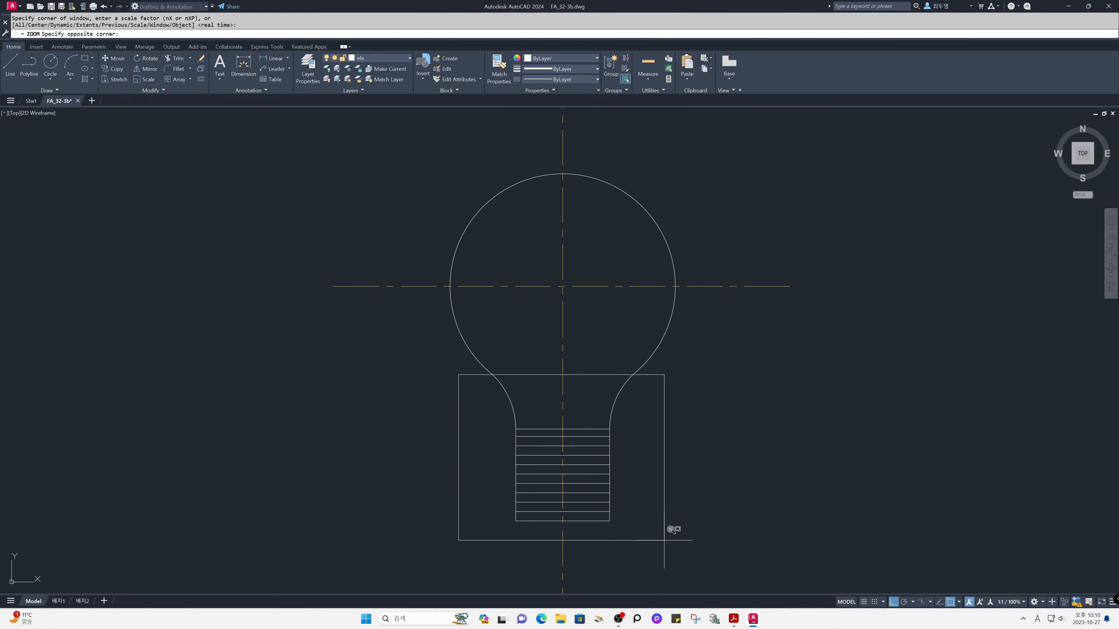
left_click(678, 560)
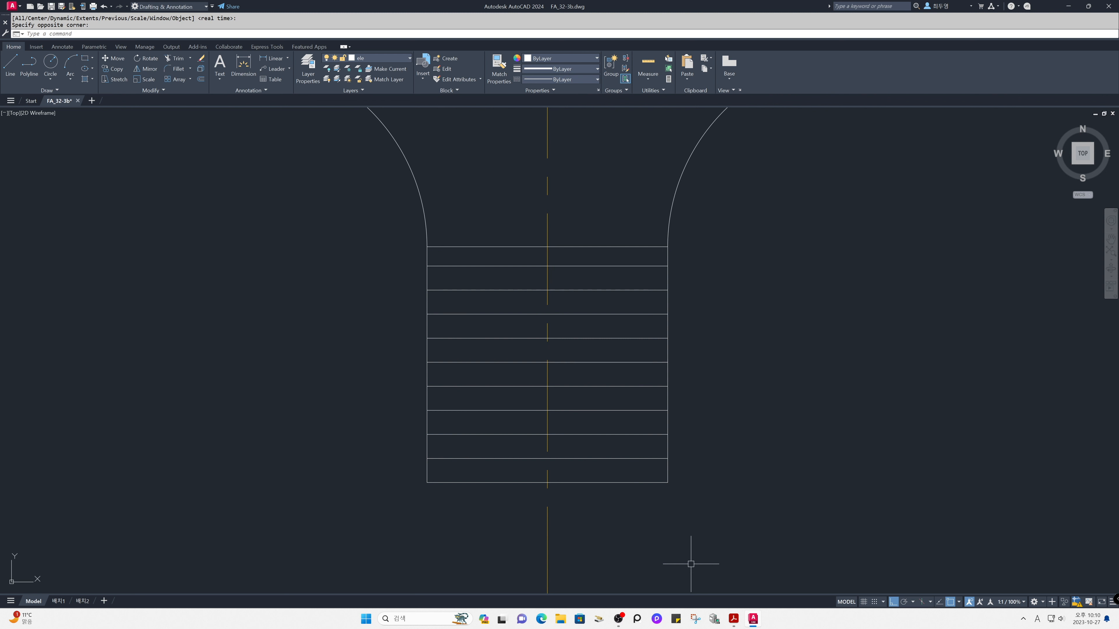
type("cha")
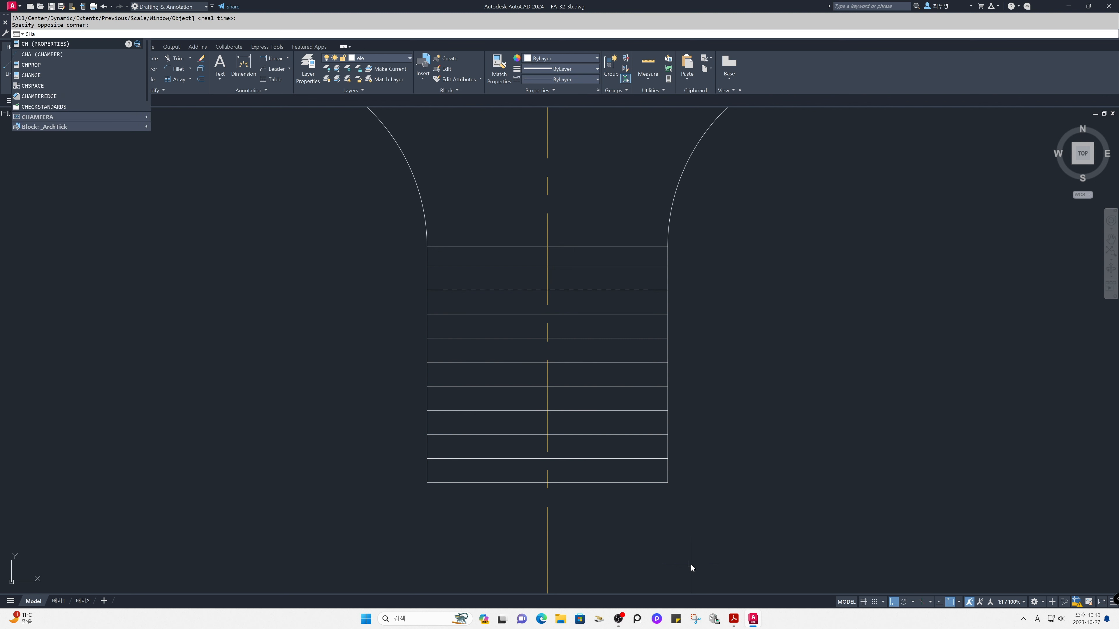
key("Return")
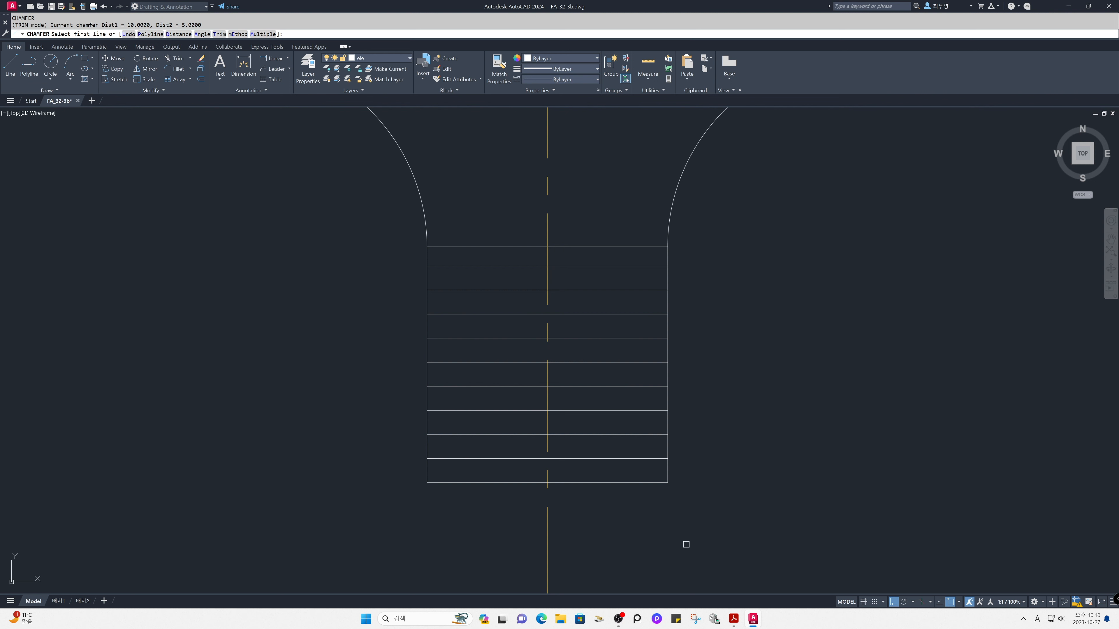
type("d")
key("Return")
key("Return")
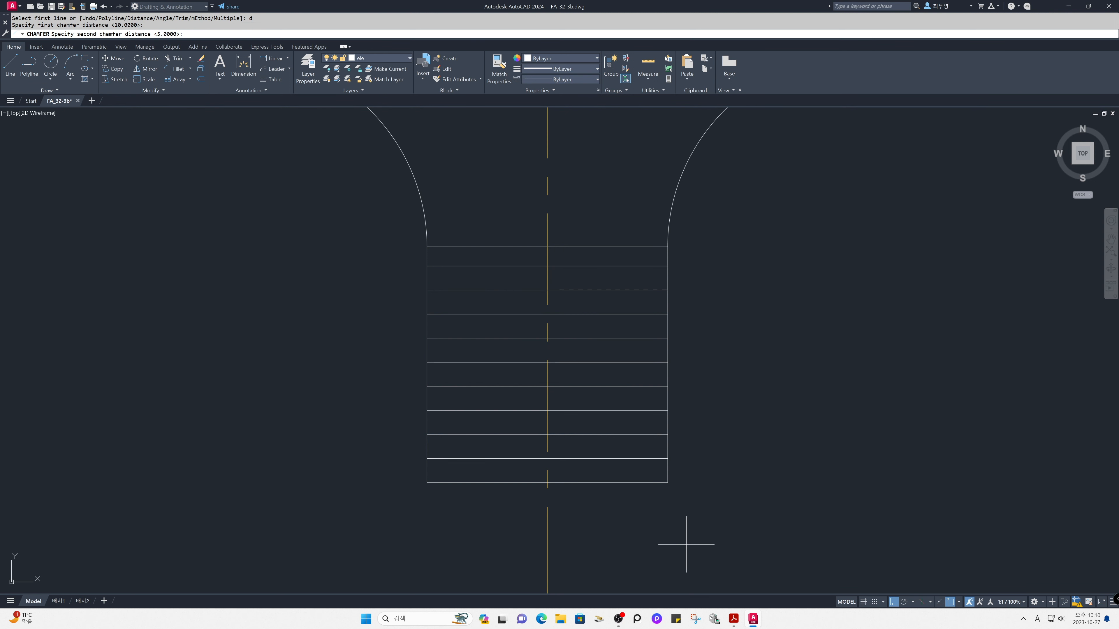
key("Return")
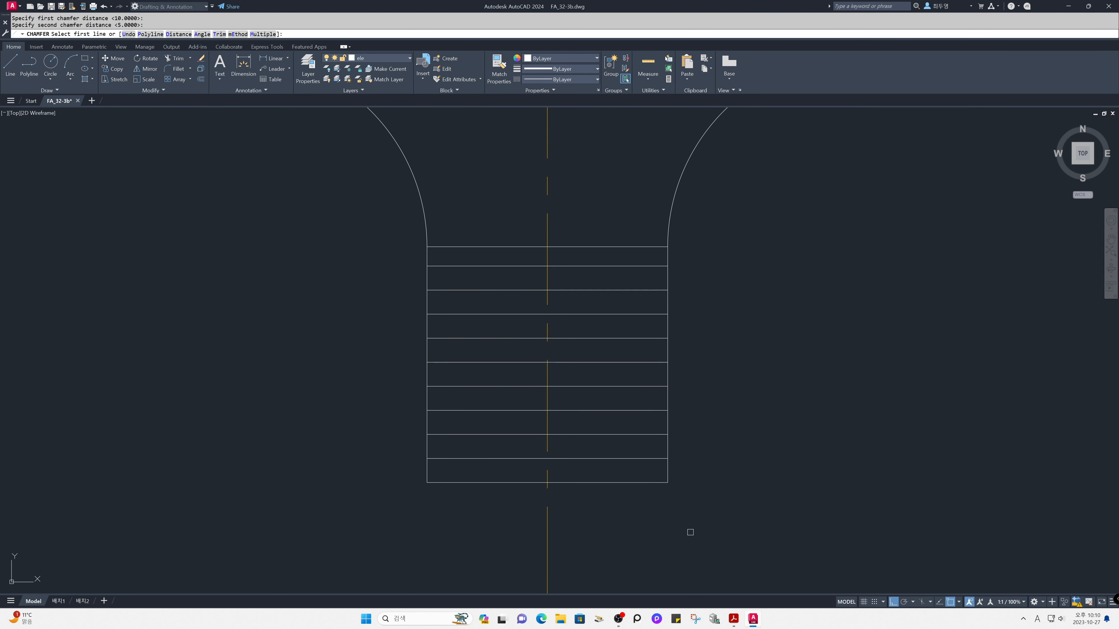
type("m")
key("Return")
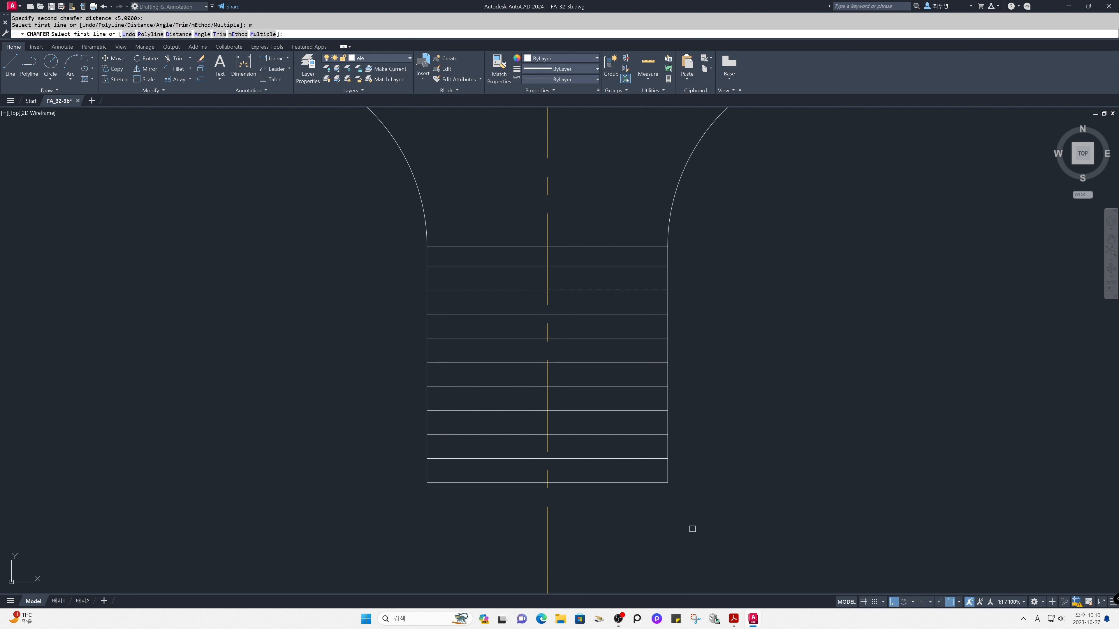
left_click(668, 422)
left_click(644, 458)
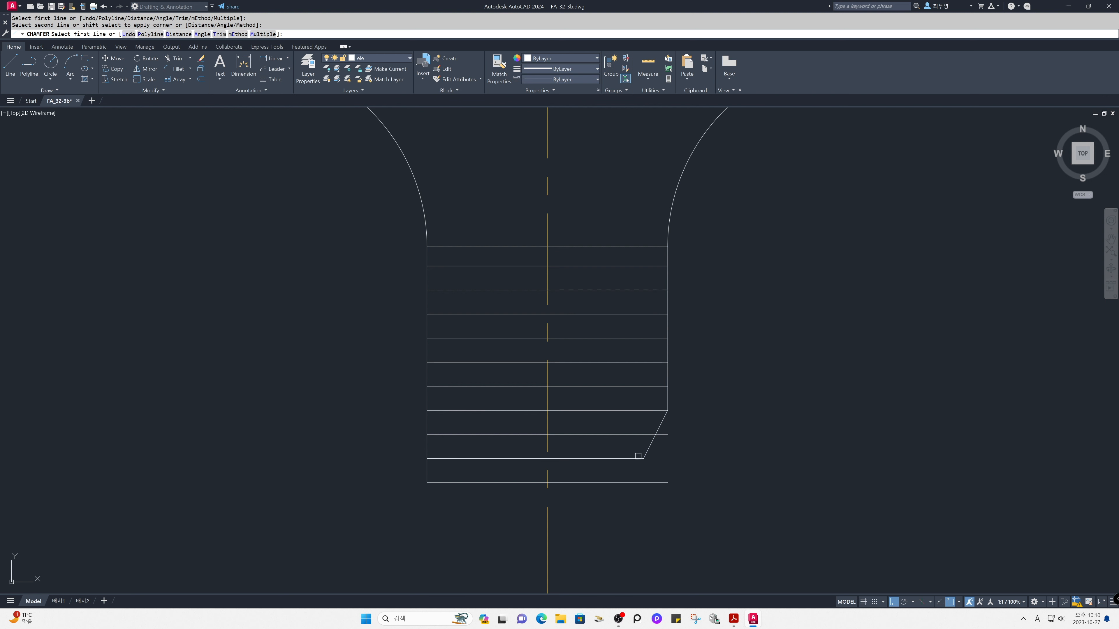
left_click(427, 422)
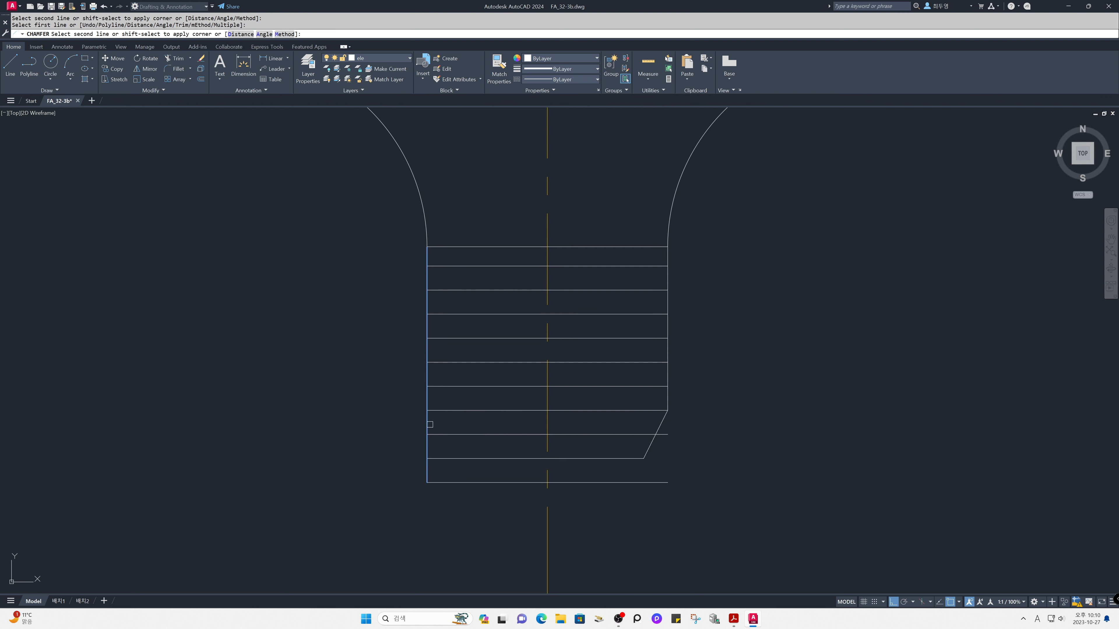
left_click(458, 458)
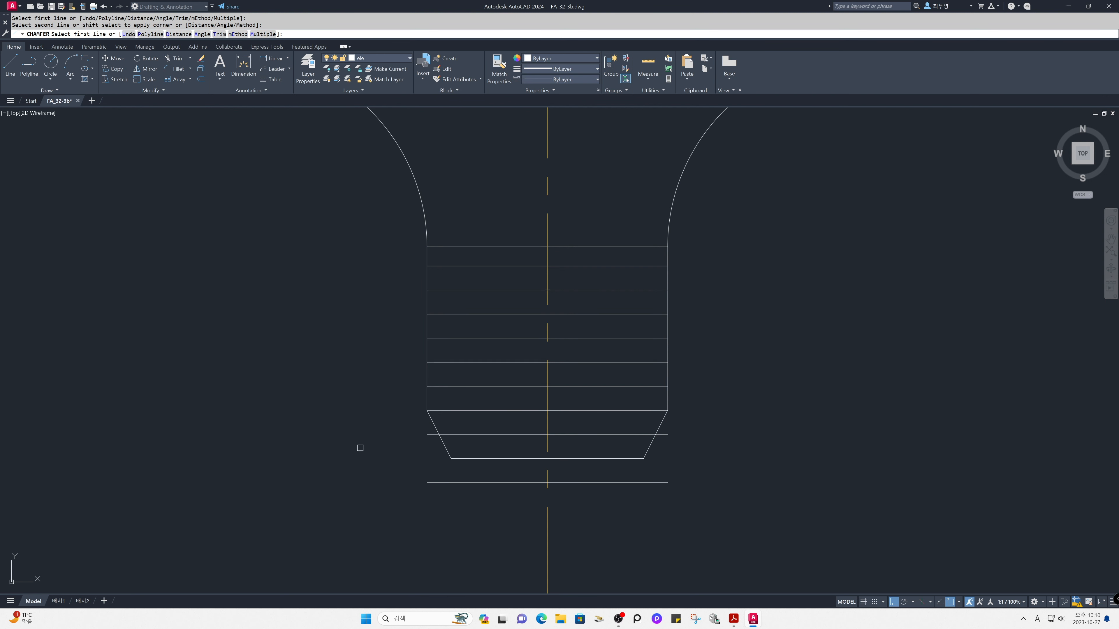
key("Return")
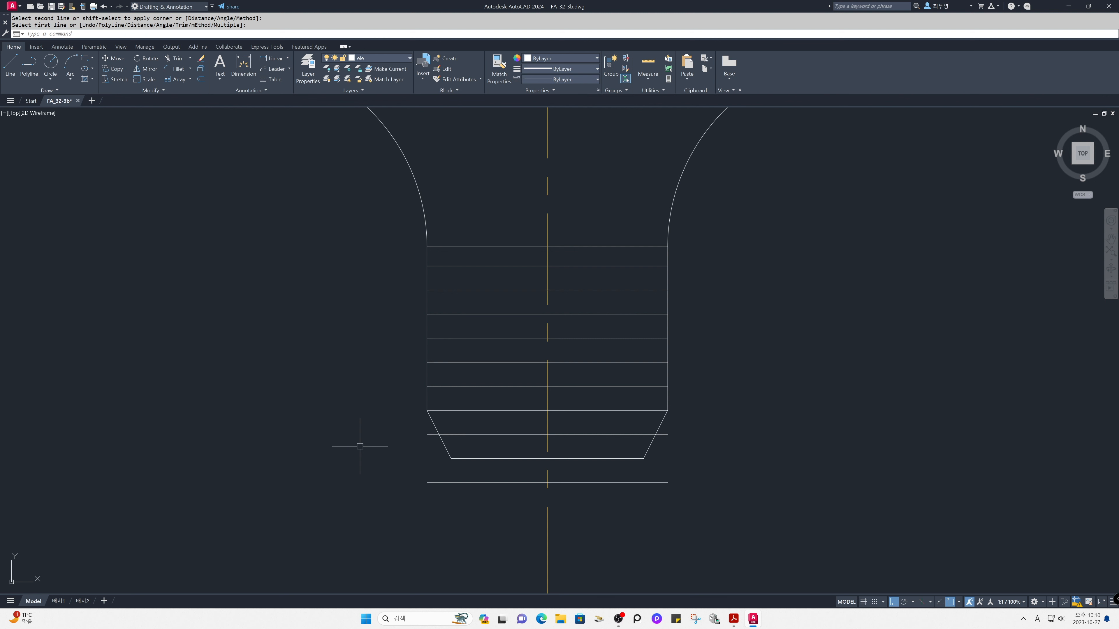
Step: Offset the vertical centre line by 10 to both sides
type("o")
key("Return")
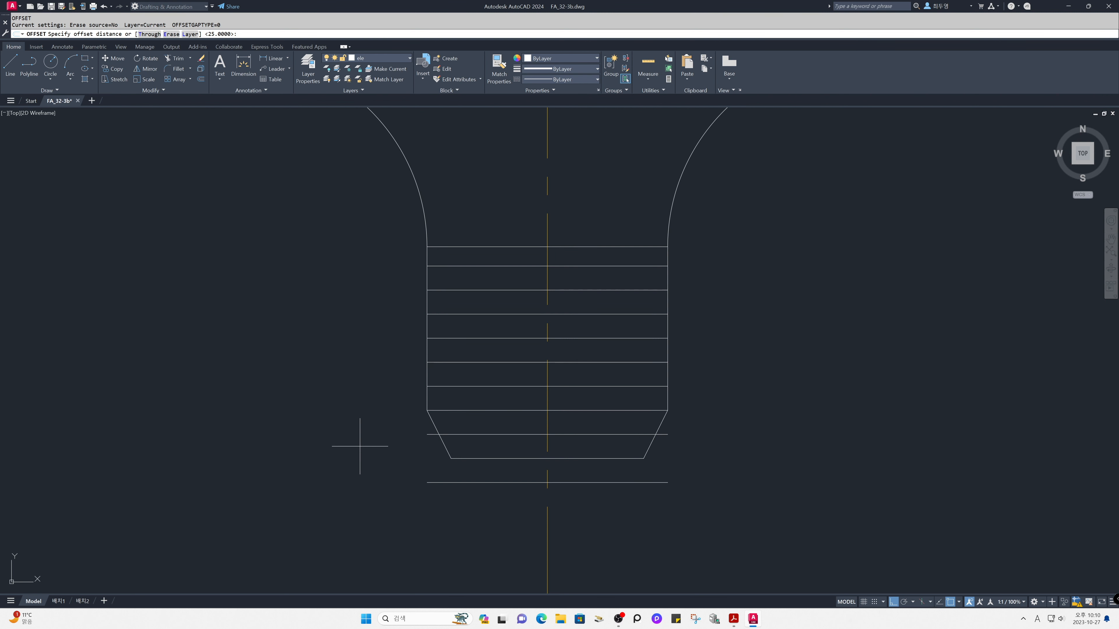
key("Return")
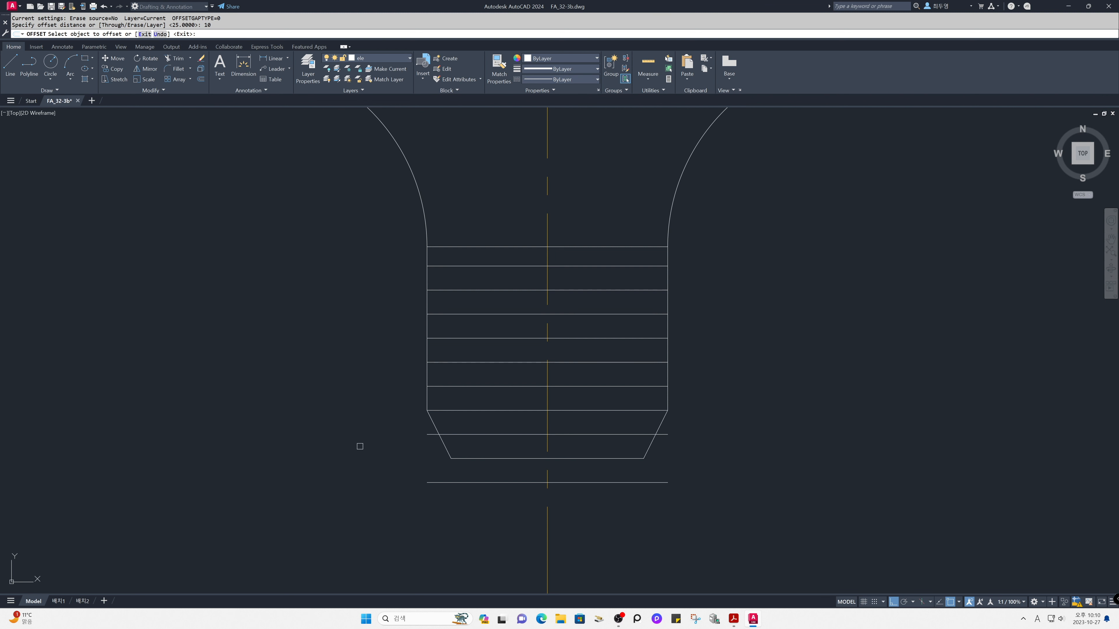
left_click(546, 474)
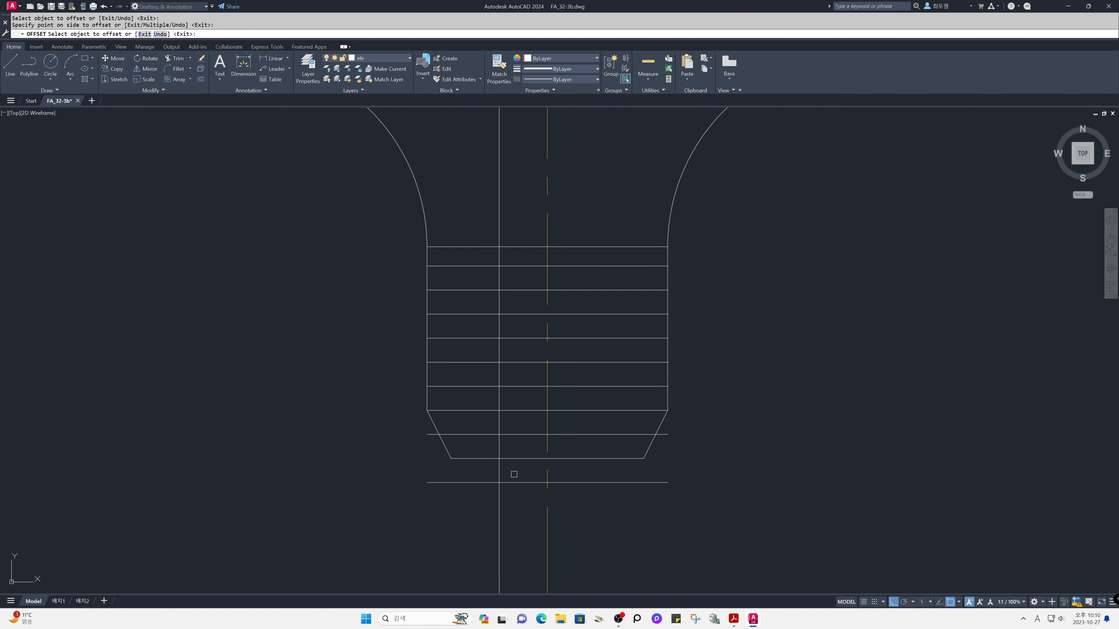
left_click(568, 473)
key("Return")
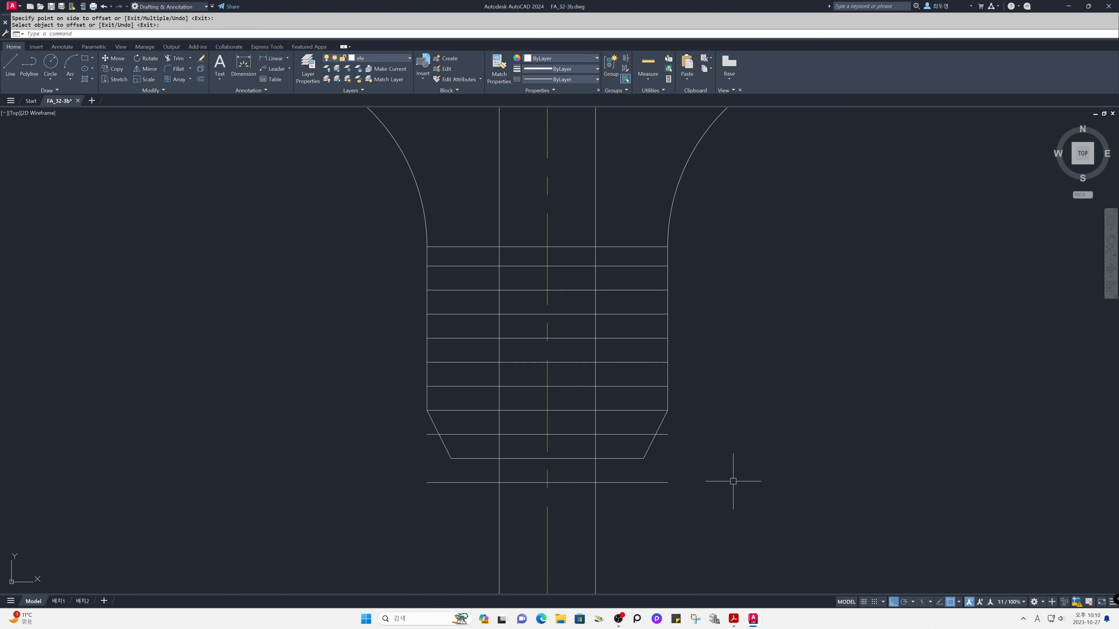
Step: Offset each of the two vertical construction lines outward by 5
key("Return")
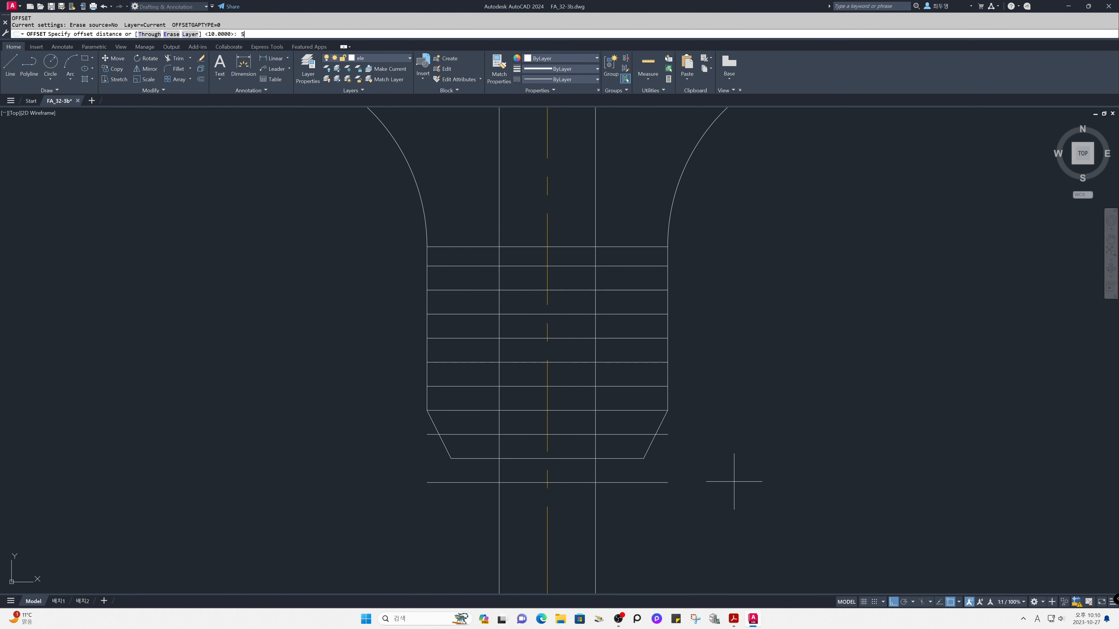
type("5")
key("Return")
left_click(595, 504)
left_click(643, 509)
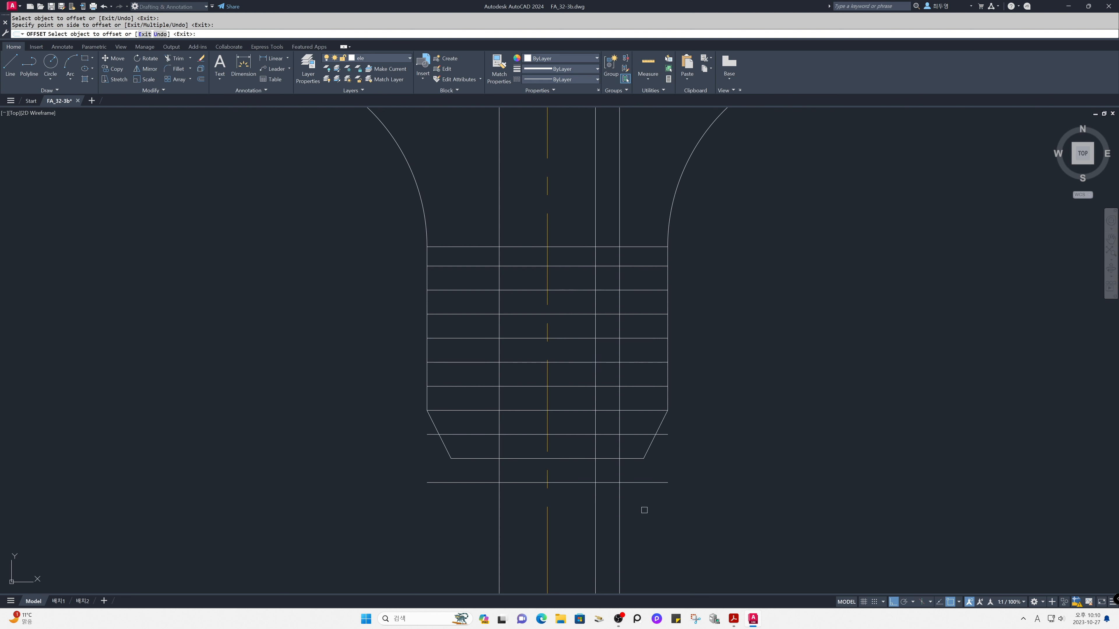
left_click(499, 502)
left_click(454, 505)
key("Return")
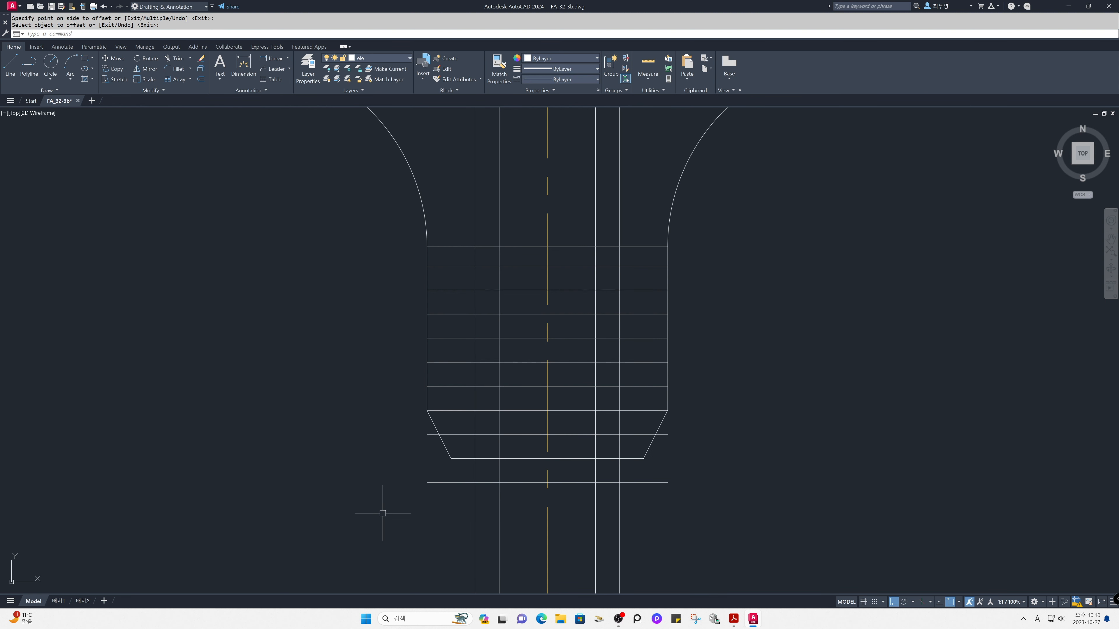
Step: With Ortho off, draw two diagonals from the outer construction lines on the chamfered bottom line to the inner ones on the lowest line
key("F8")
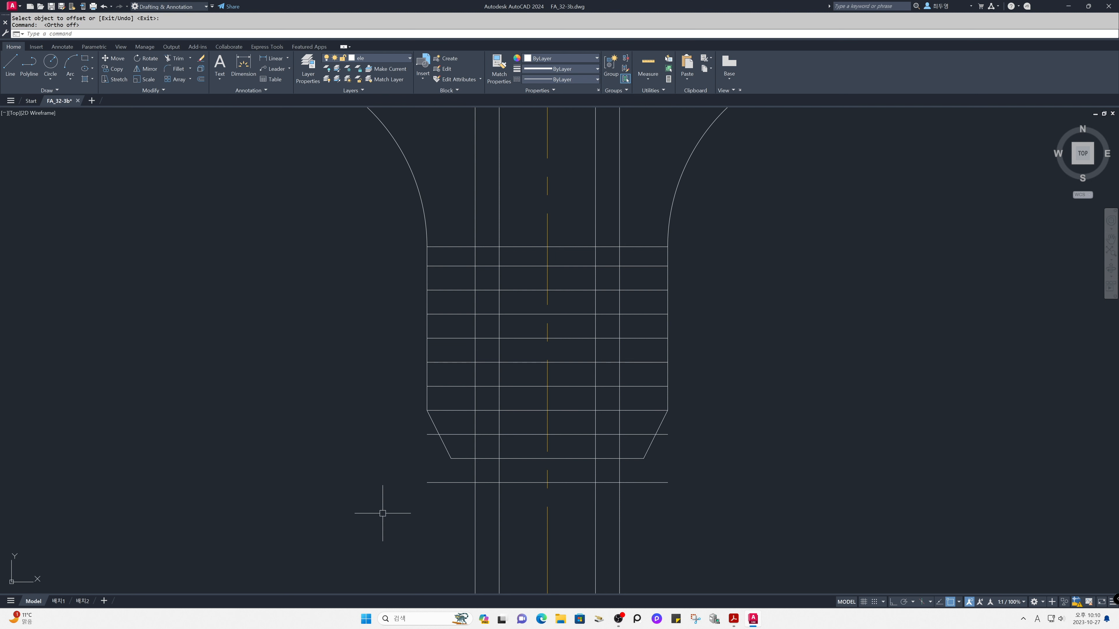
type("l")
key("Return")
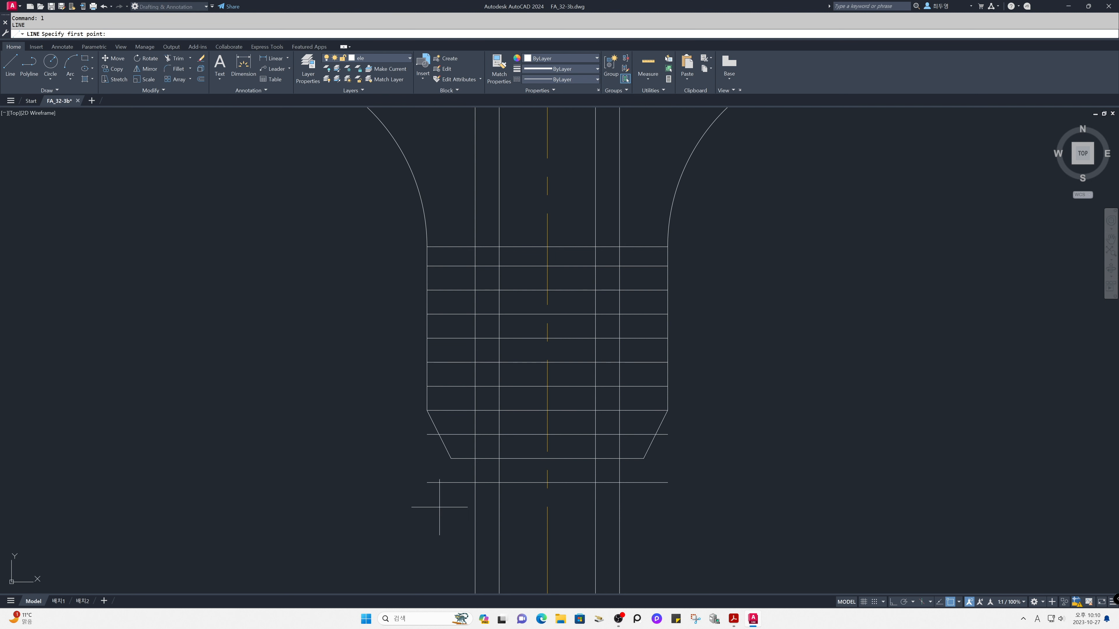
left_click(475, 458)
left_click(499, 483)
key("Return")
key("Return")
left_click(595, 483)
left_click(619, 458)
key("Return")
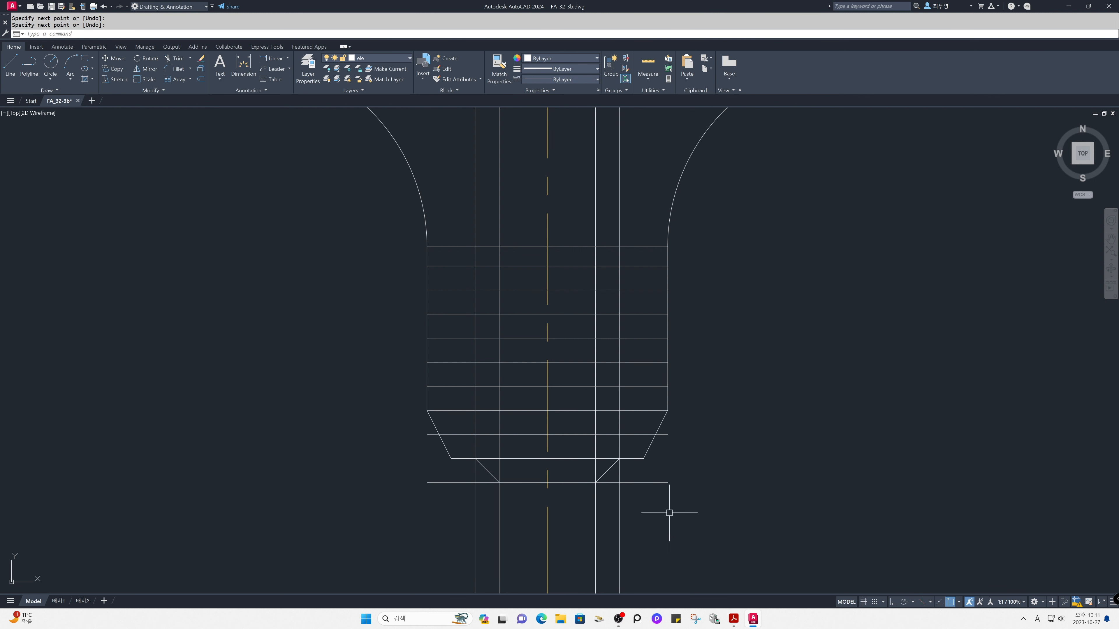
Step: Erase the four vertical construction lines beside the centre line
type("e")
key("Return")
left_click(657, 530)
left_click(582, 510)
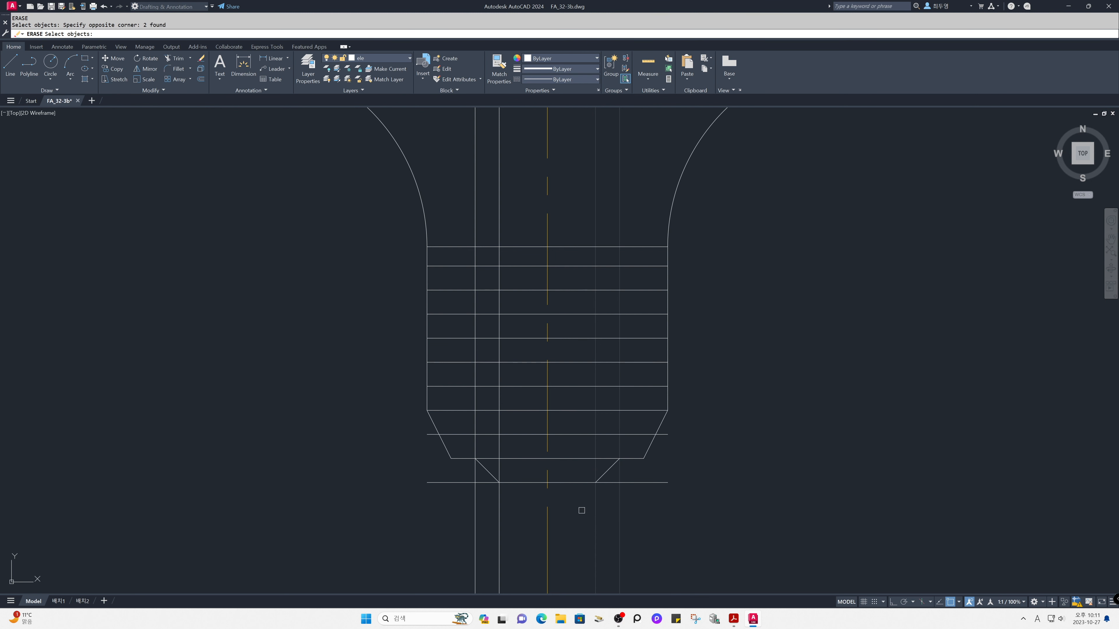
left_click(513, 520)
left_click(463, 513)
key("Return")
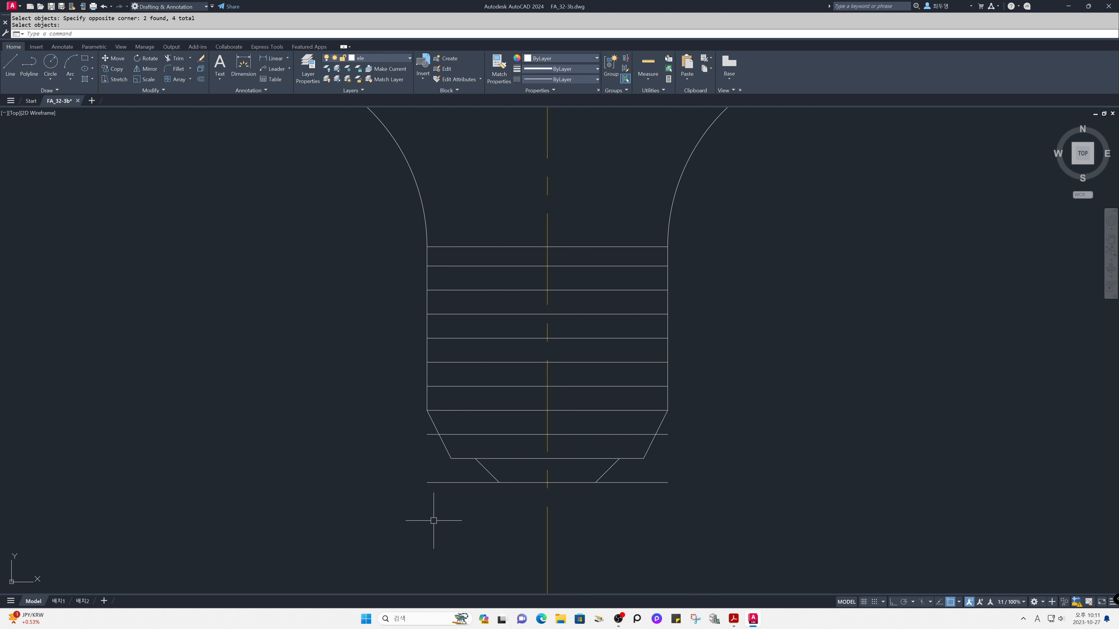
Step: Trim the overhanging ends of the lowest line beyond the diagonals and of the horizontal line crossing the chamfers
type("tr")
key("Return")
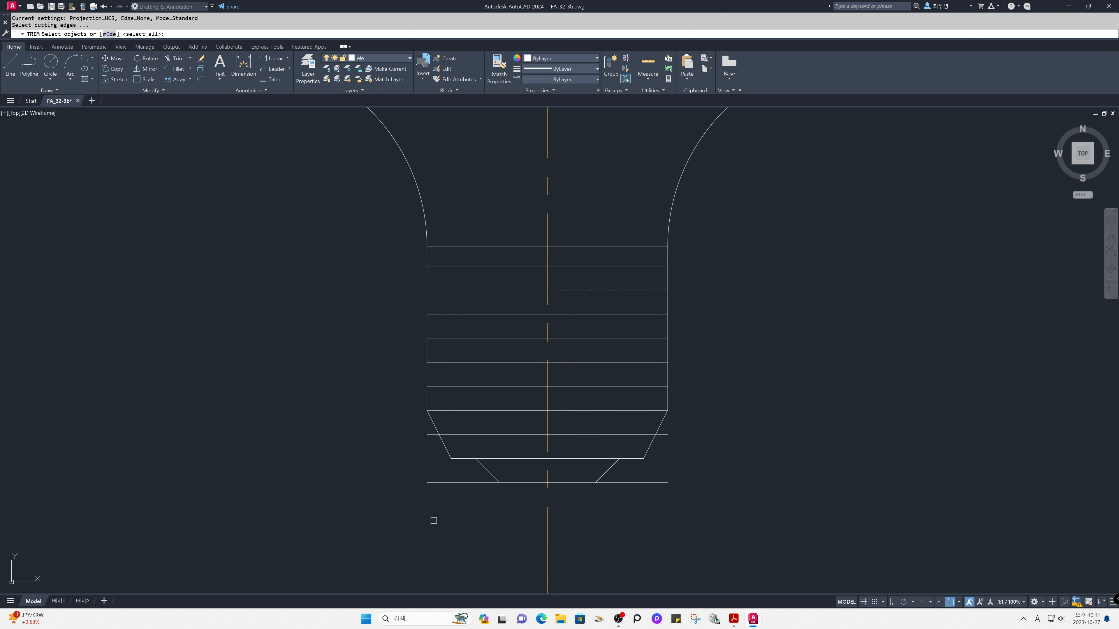
left_click(434, 483)
left_click(429, 435)
left_click(650, 483)
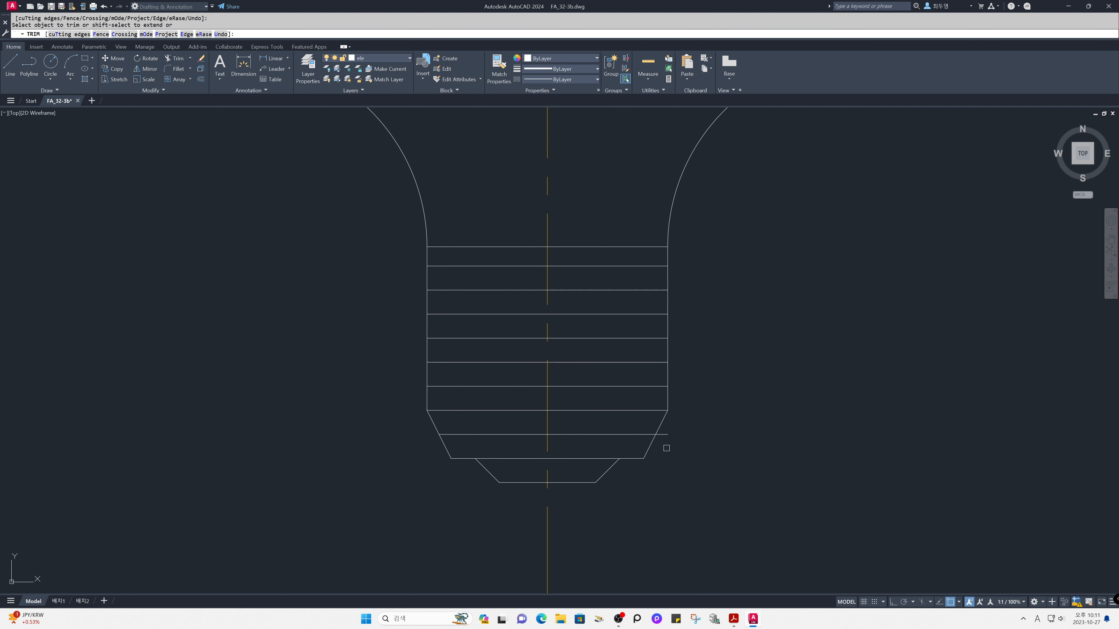
left_click(667, 436)
key("Return")
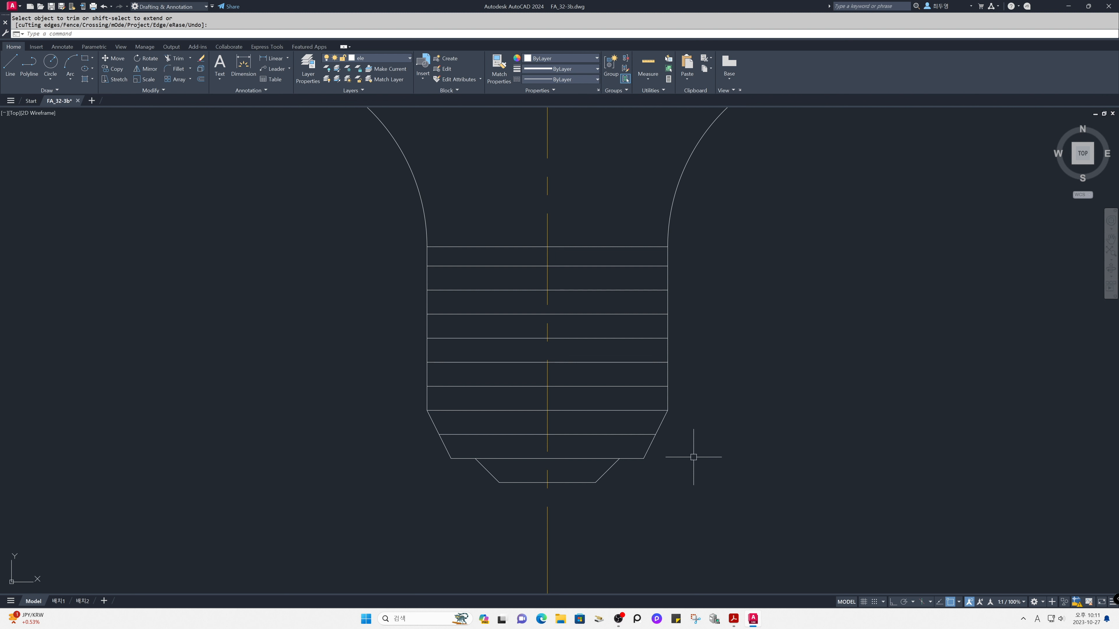
Step: Stretch only the right ends of the six horizontal lines above the chamfers up by one line spacing to form slanted threads
type("s")
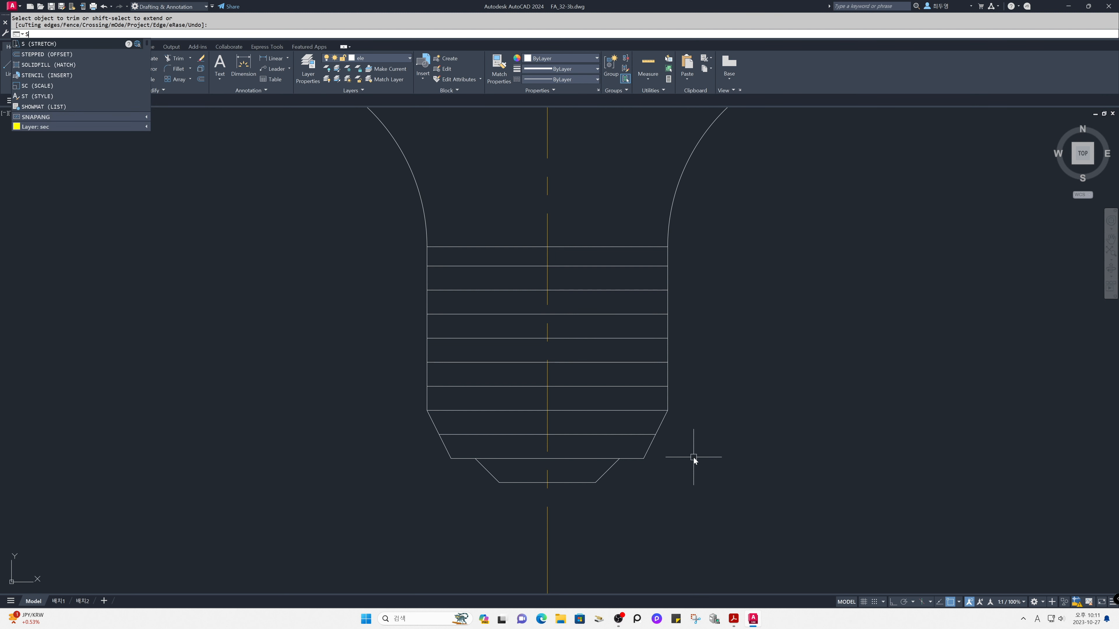
key("Return")
left_click(725, 414)
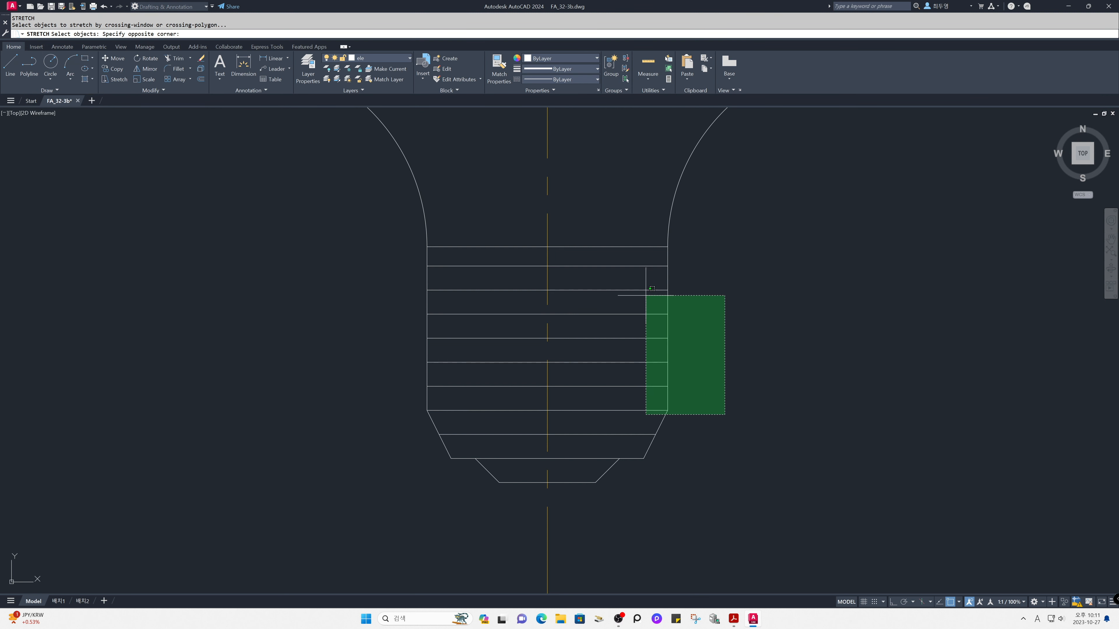
left_click(642, 277)
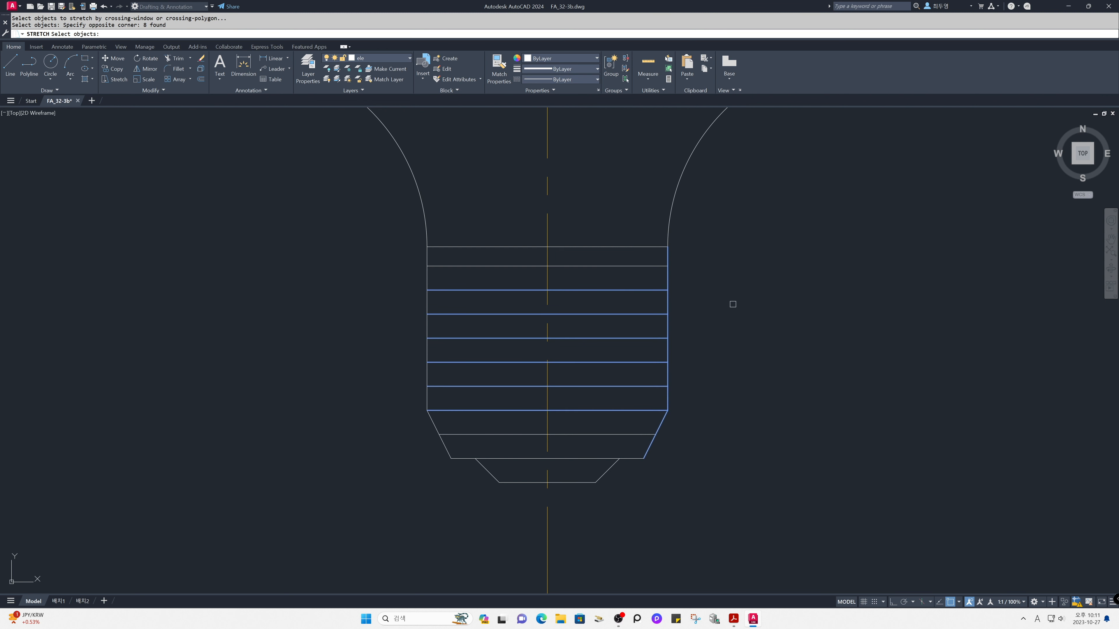
left_click(667, 278, "shift")
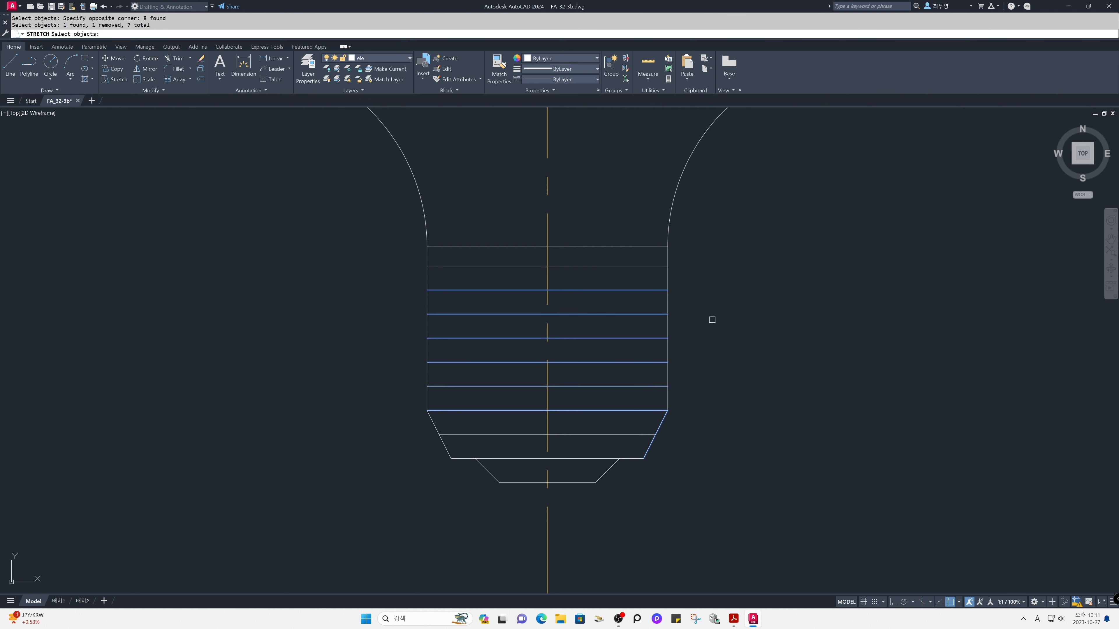
left_click(661, 422, "shift")
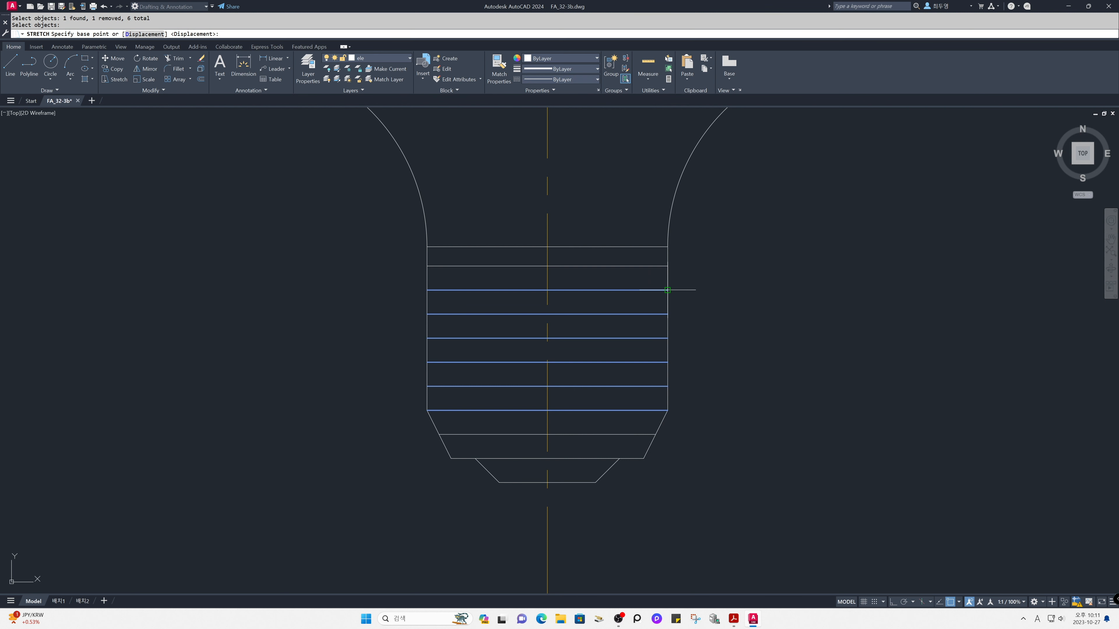
key("Return")
left_click(668, 290)
left_click(668, 266)
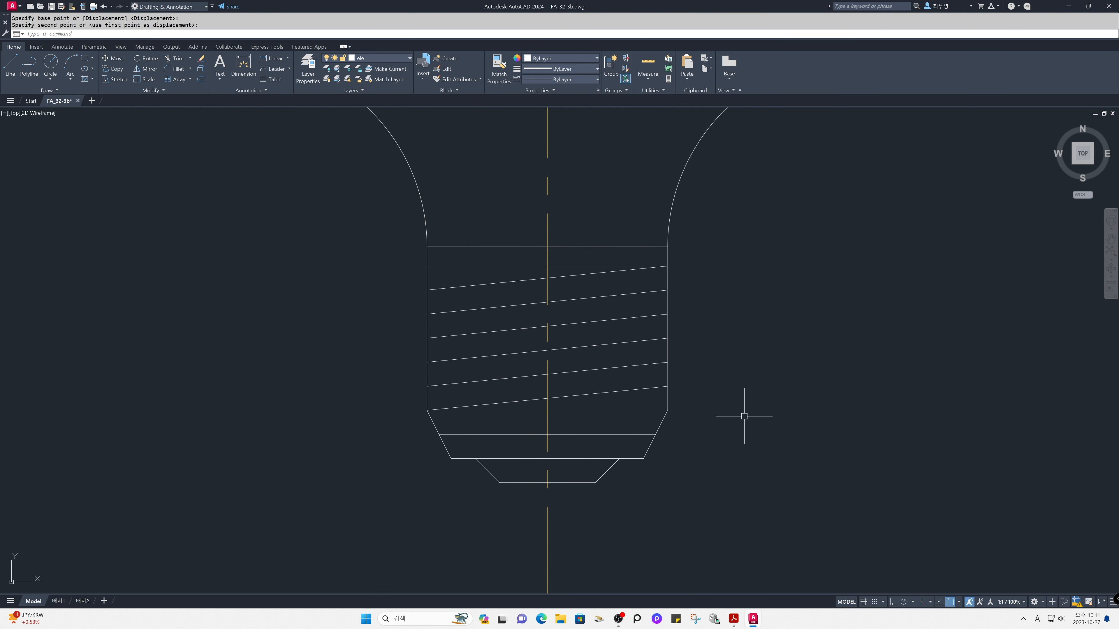
Step: Draw a horizontal line across the base joining the upper ends of the two chamfers
type("L")
key("Return")
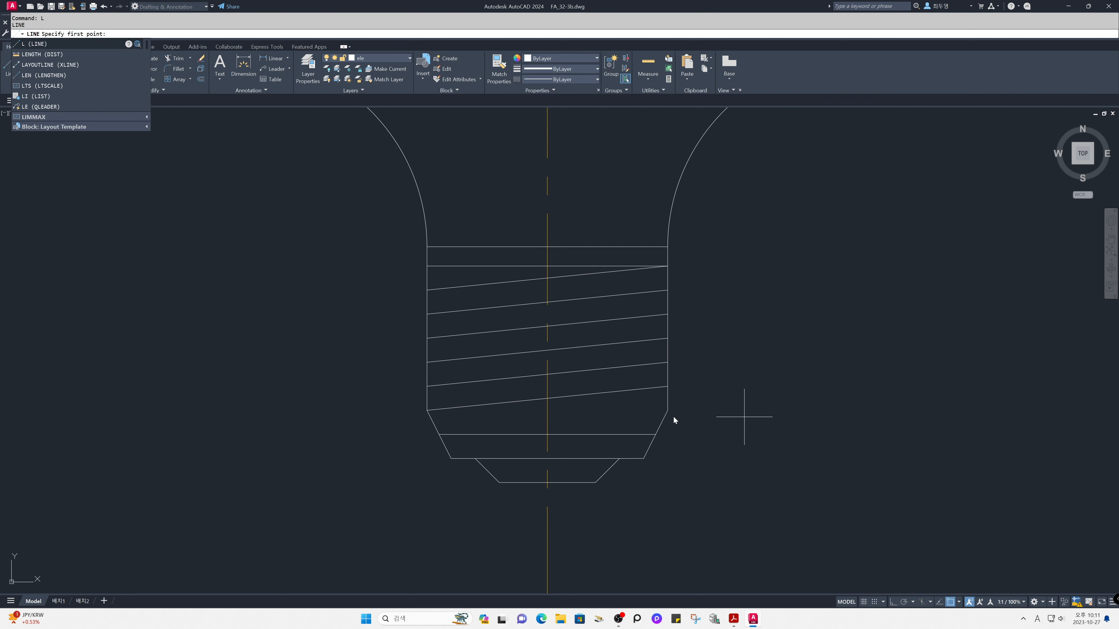
left_click(673, 419)
key("Return")
key("Return")
left_click(667, 410)
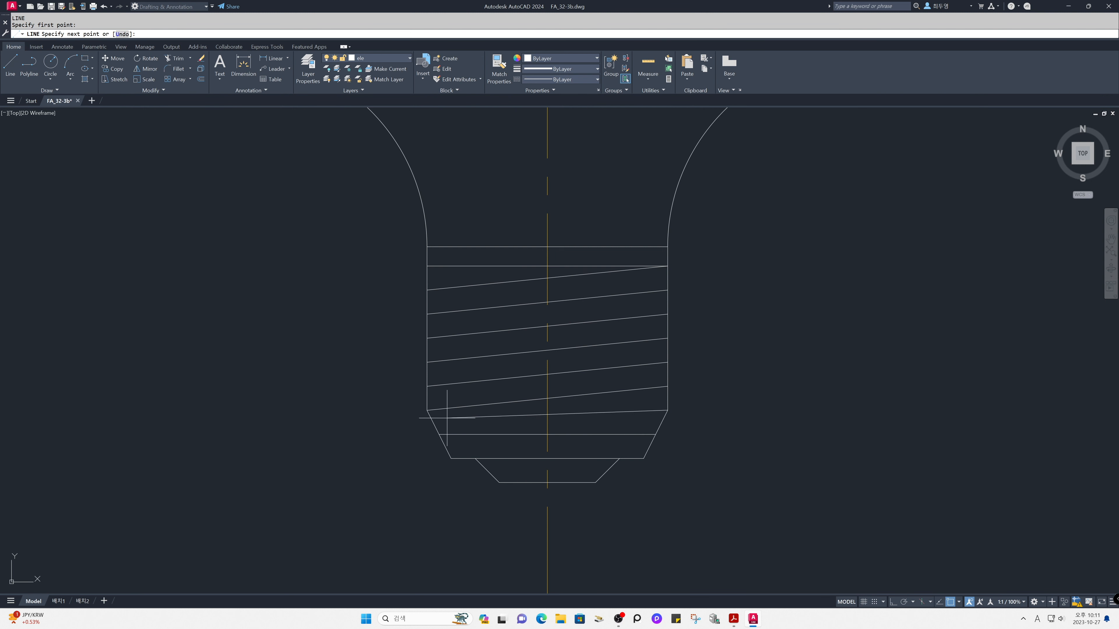
left_click(427, 411)
key("Return")
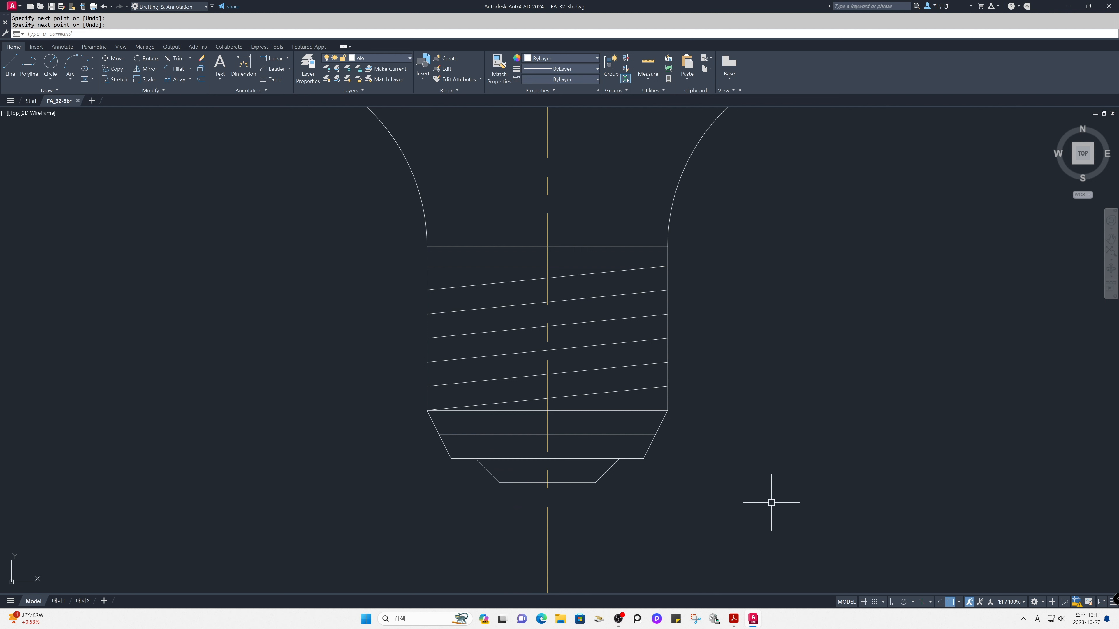
Step: Offset the horizontal line at the top of the screw base upward by 20
type("z")
key("Return")
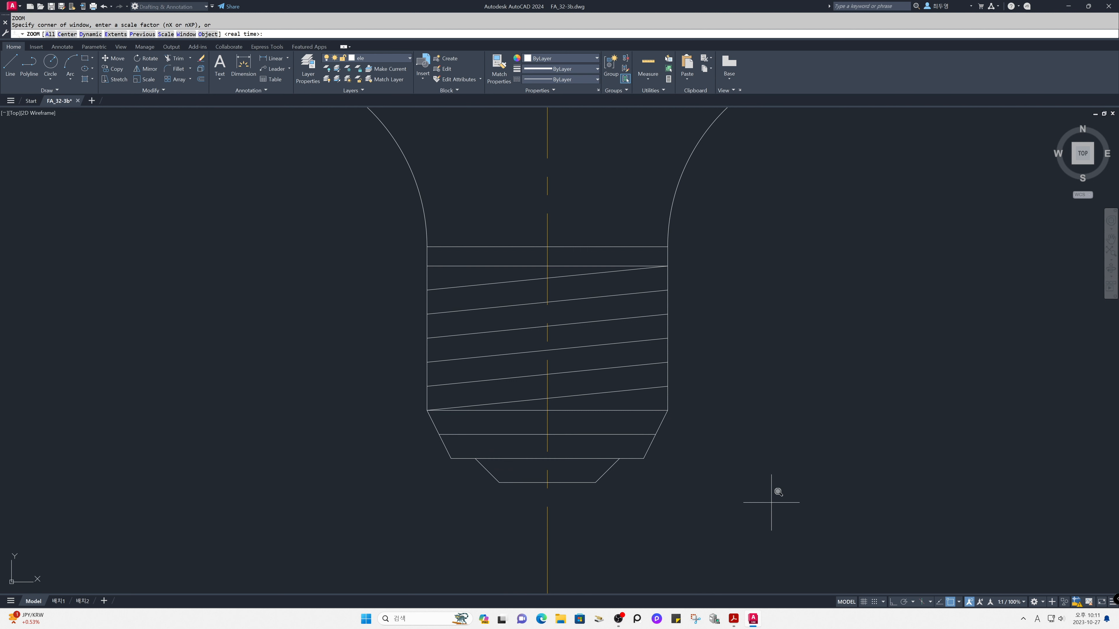
key("Return")
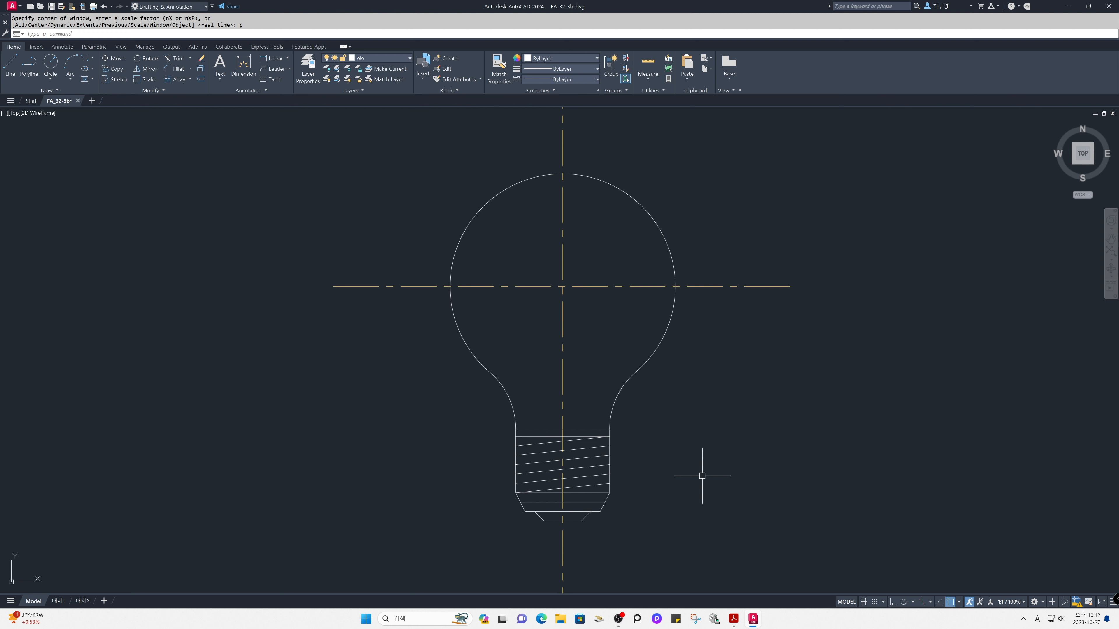
type("o")
key("Return")
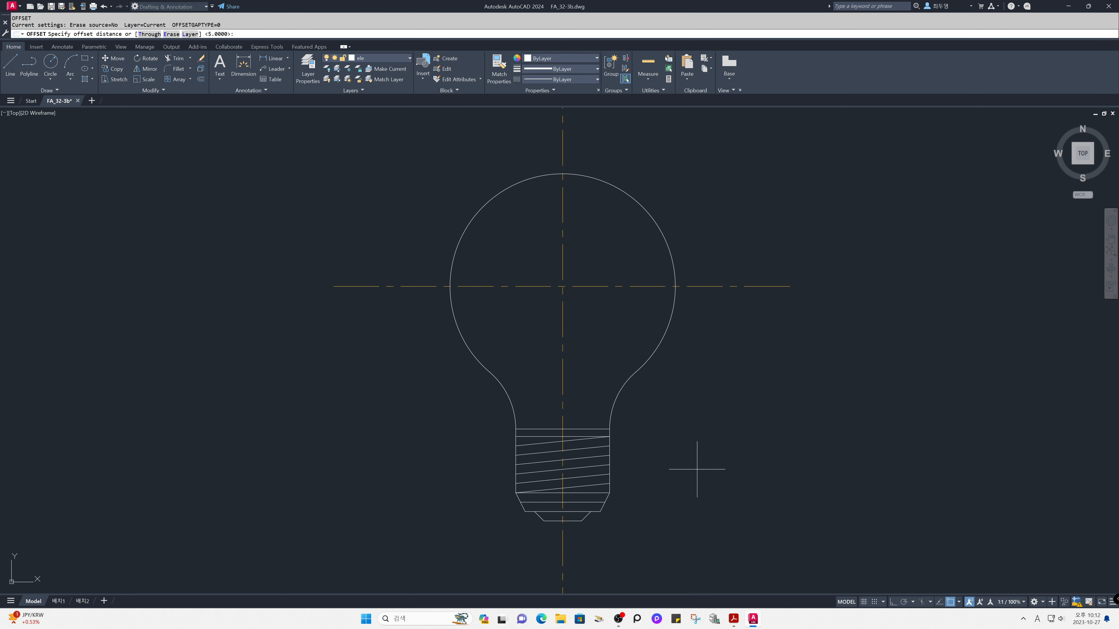
type("20")
key("Return")
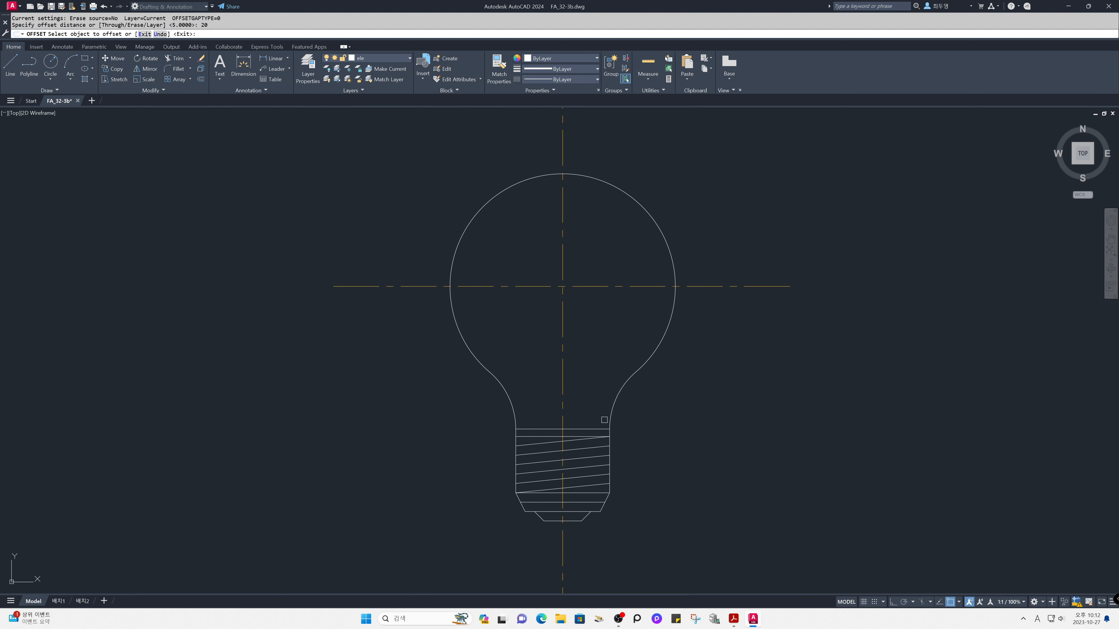
left_click(595, 428)
left_click(591, 368)
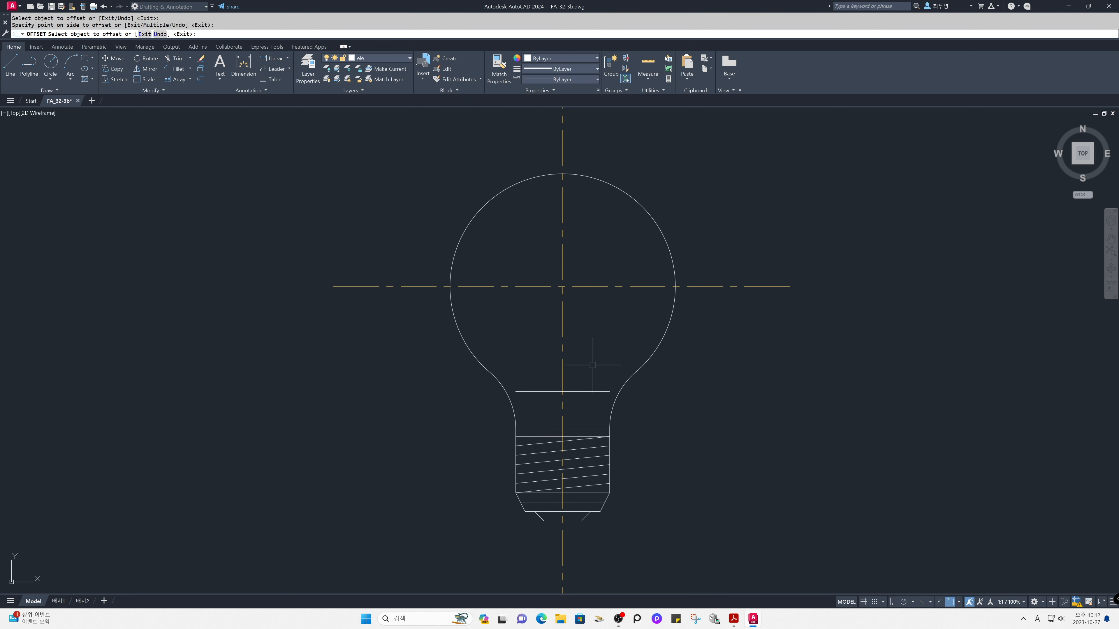
key("Return")
Step: Offset the new horizontal line in the bulb neck upward by 2.5
key("Return")
type("2")
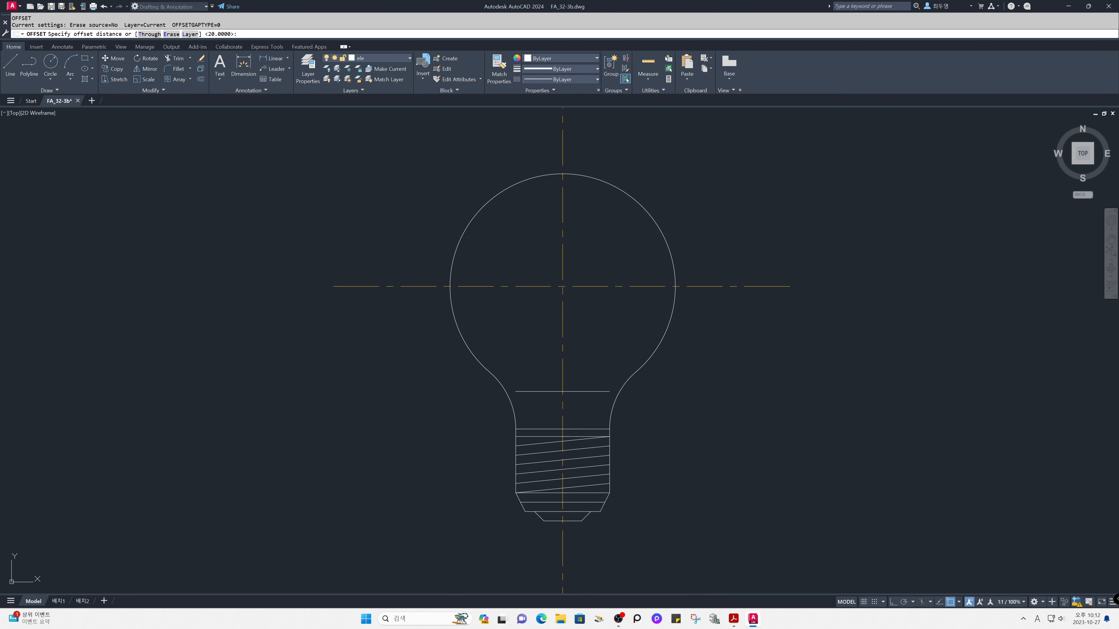
key("Return")
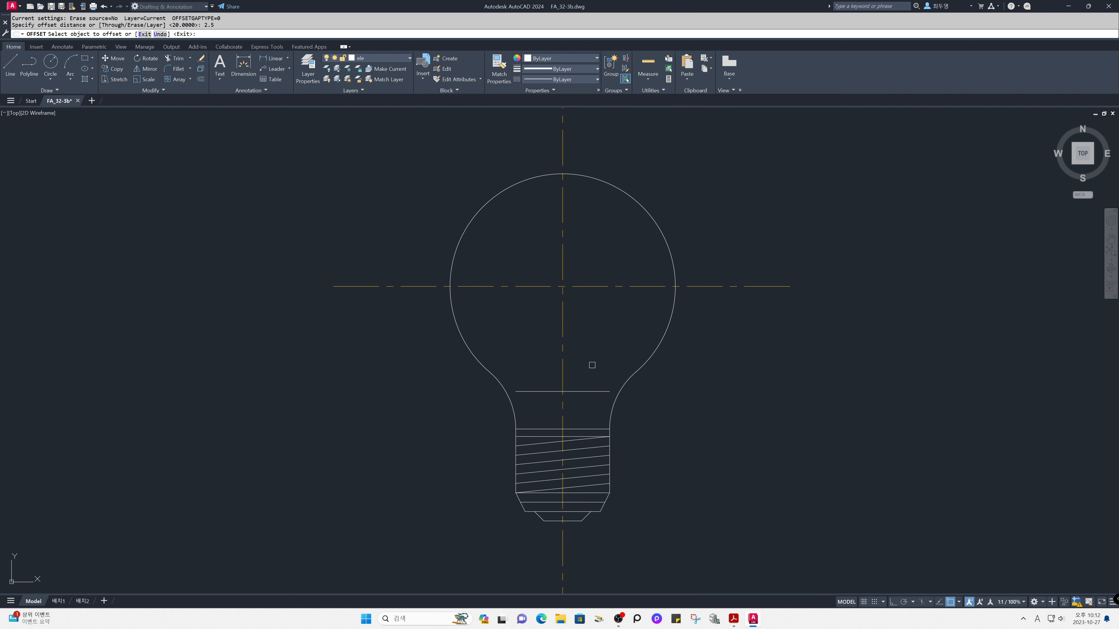
left_click(590, 391)
left_click(592, 341)
key("Return")
Step: Offset the upper line of the neck pair upward by 25 into the bulb
key("Return")
type("25")
key("Return")
left_click(593, 387)
left_click(605, 319)
key("Return")
Step: Offset the highest horizontal line inside the bulb upward by 2.5
key("Return")
type("2.5")
key("Return")
left_click(600, 338)
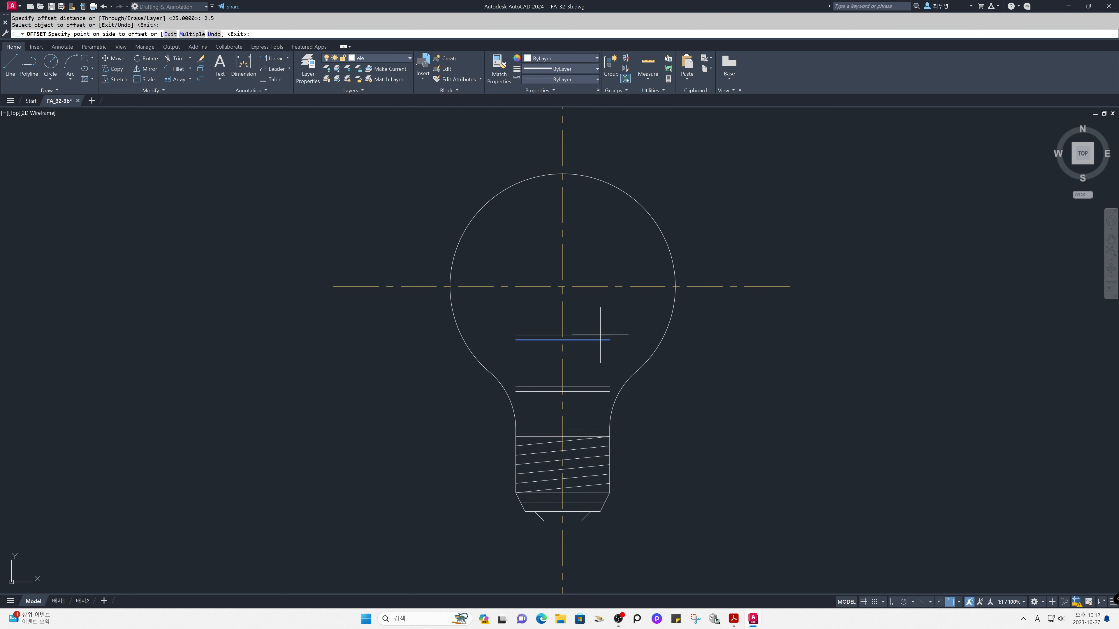
left_click(600, 311)
key("Return")
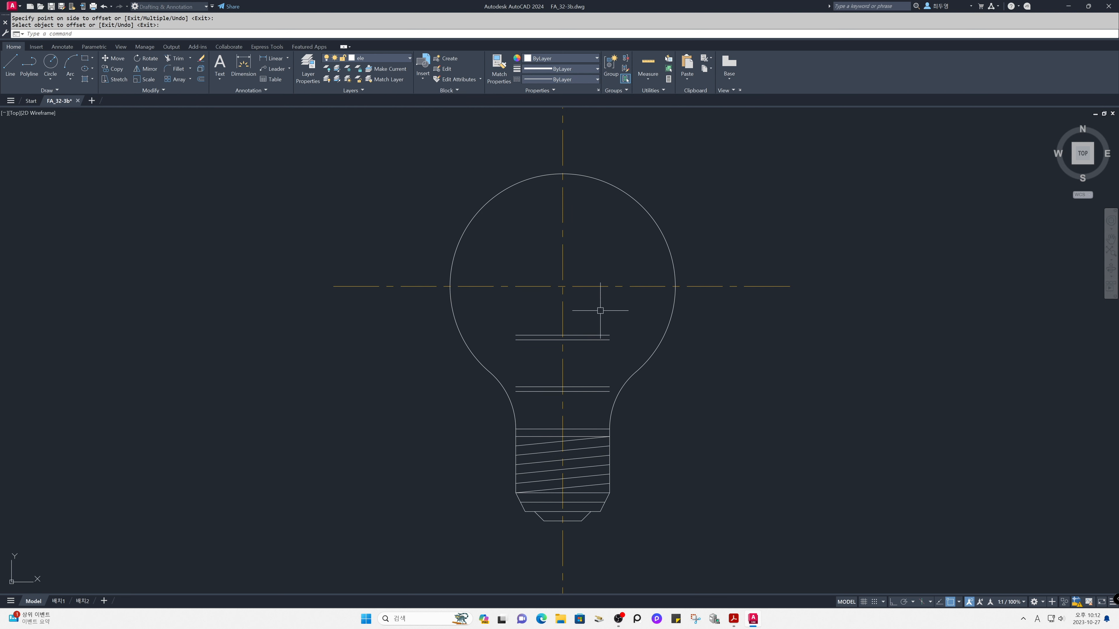
Step: Offset the vertical centre line by 7.5 to both sides
type("z")
key("Return")
left_click(471, 304)
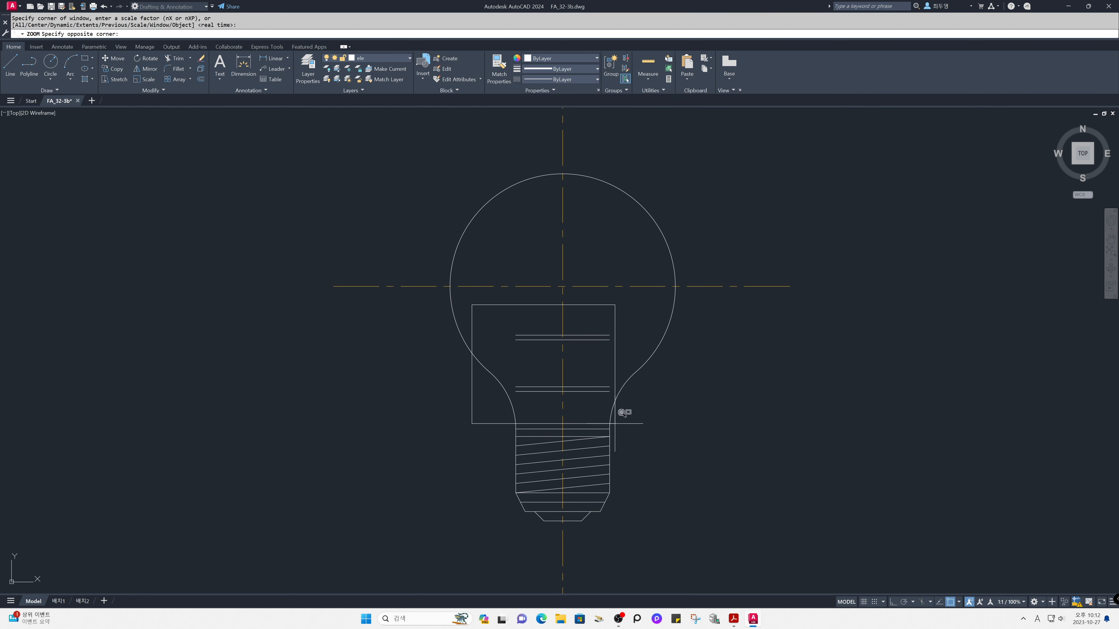
left_click(656, 443)
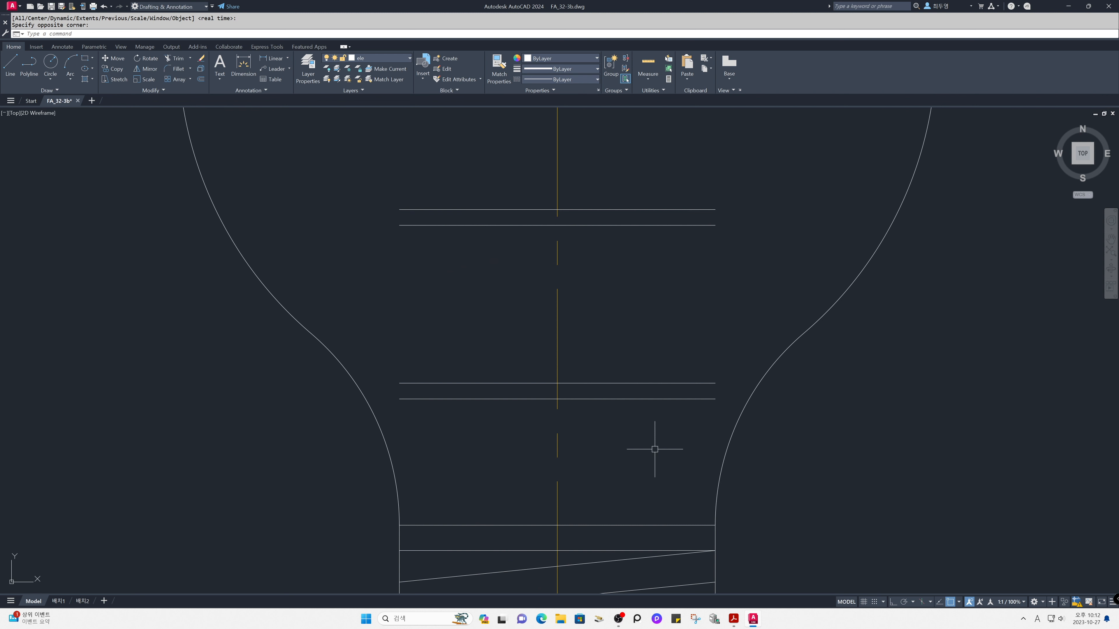
type("o")
key("Return")
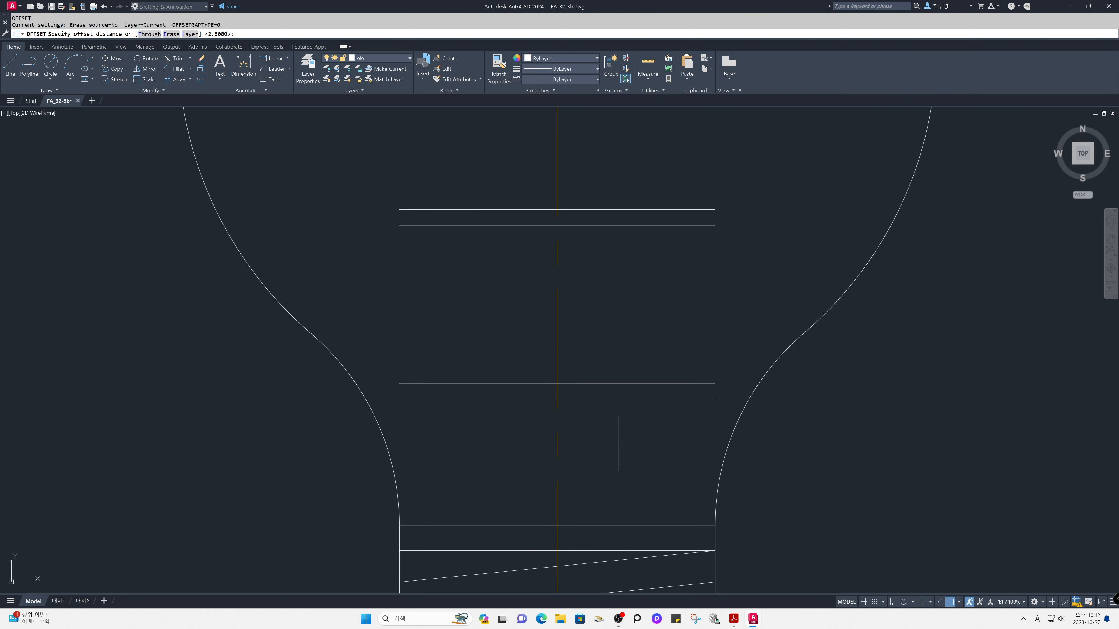
type("7.5")
key("Return")
left_click(557, 410)
left_click(593, 421)
left_click(557, 444)
left_click(528, 443)
key("Return")
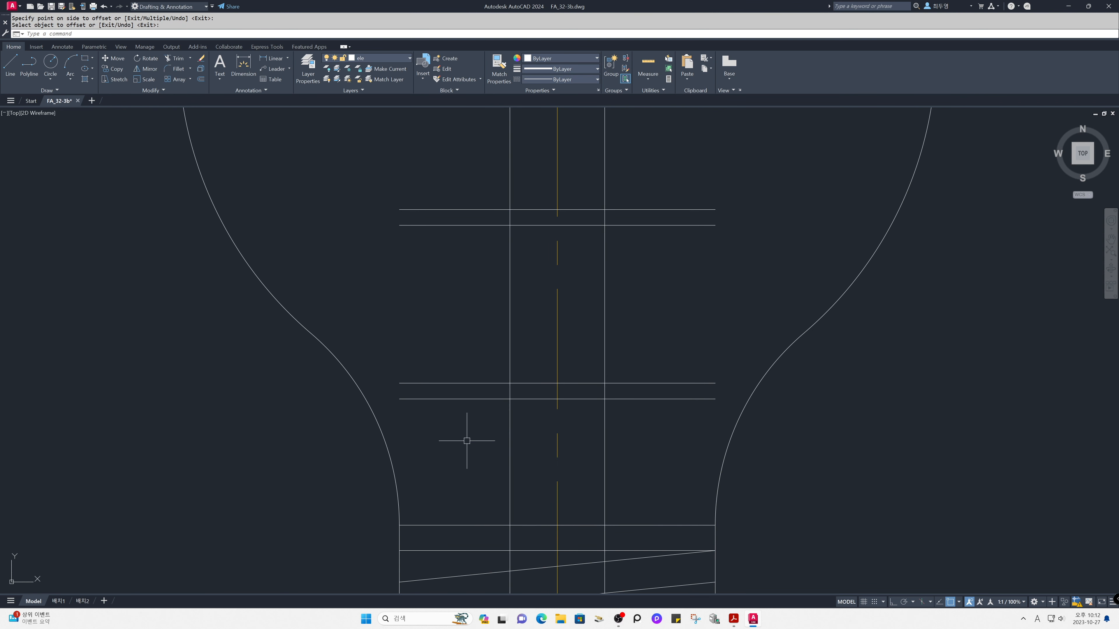
Step: Trim the two offset verticals and the lower horizontal line of the neck pair into a rectangle standing on the base's top line
type("tr")
key("Return")
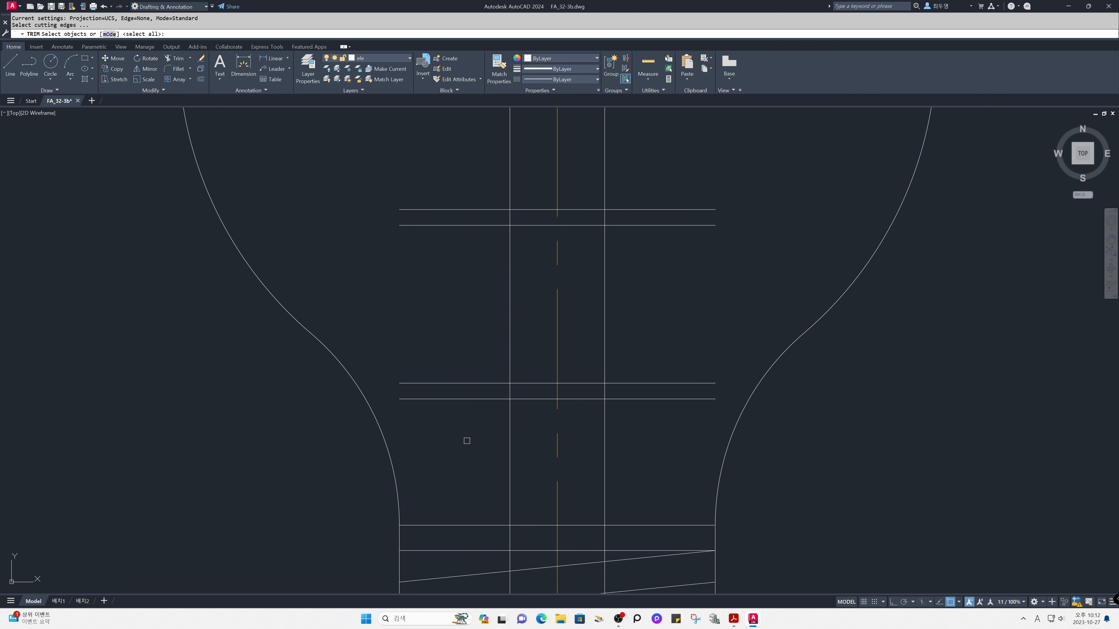
left_click(483, 399)
left_click(510, 411)
left_click(604, 434)
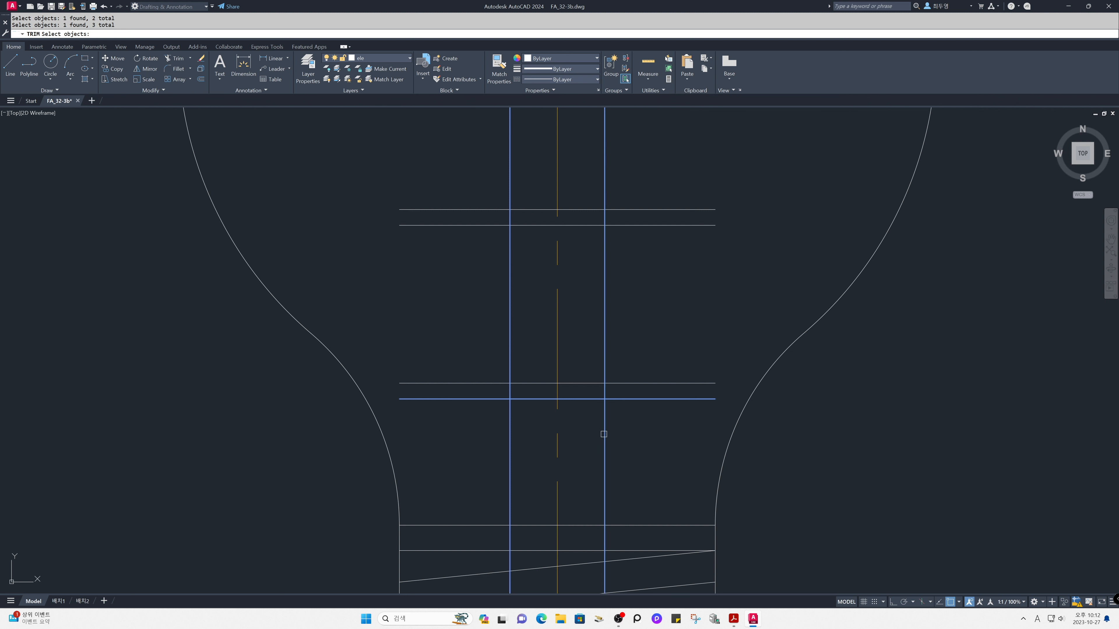
left_click(626, 526)
key("Return")
left_click(607, 539)
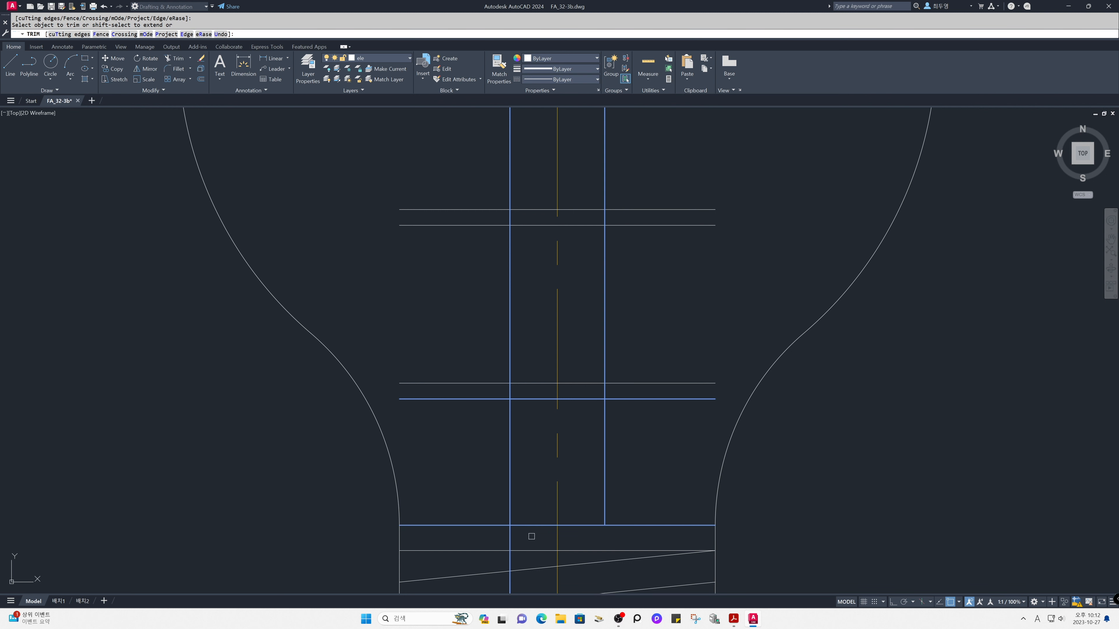
left_click(510, 537)
left_click(489, 399)
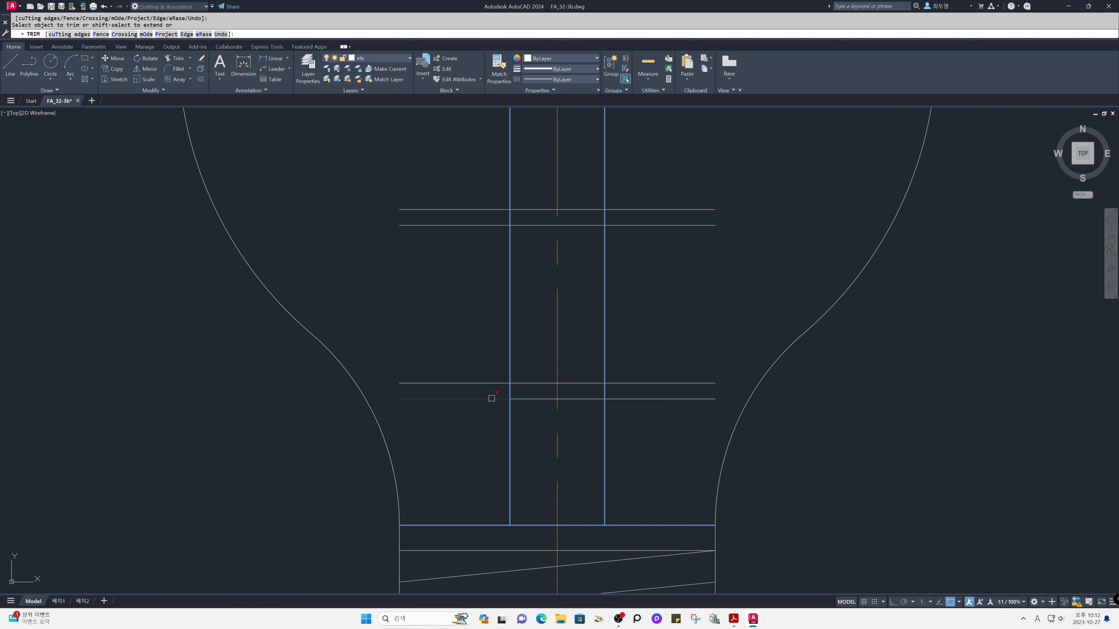
left_click(509, 390)
left_click(603, 392)
left_click(613, 396)
key("Return")
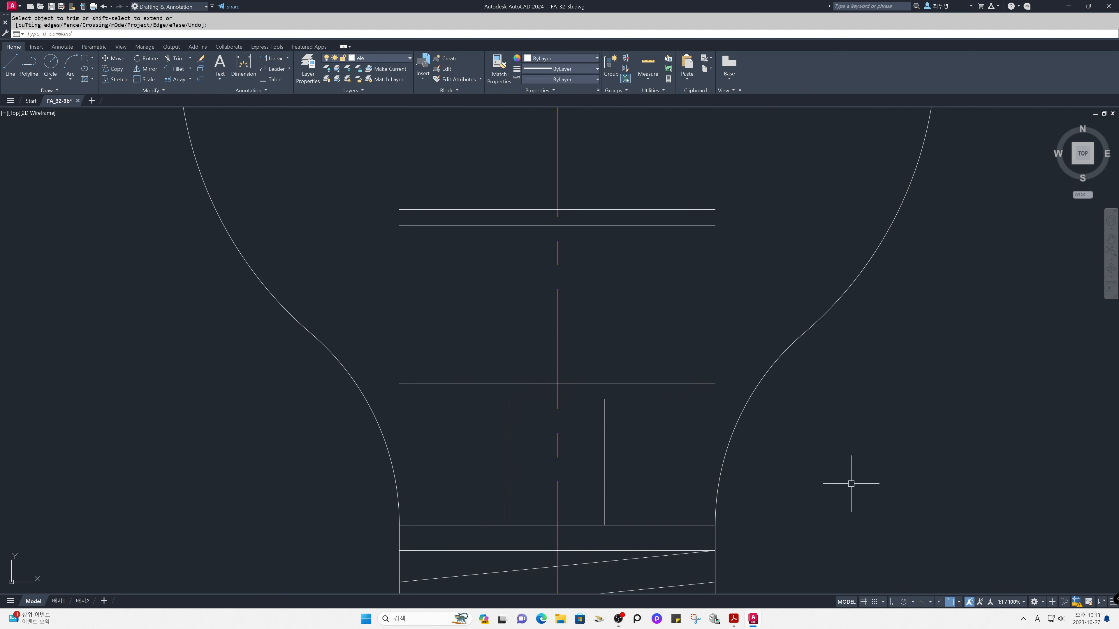
Step: Offset the vertical centre line by 2.5 to both sides
type("o")
key("Return")
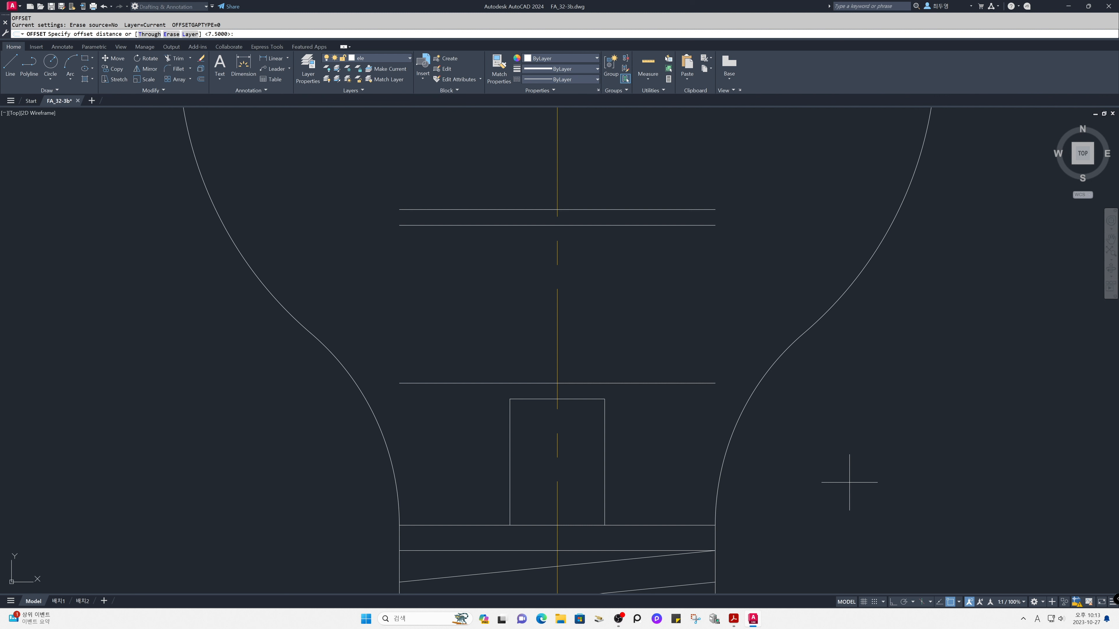
type("2.5")
key("Return")
left_click(557, 349)
left_click(548, 351)
key("Return")
Step: Form a narrow closed rectangle above the stem from the inner verticals and two horizontal lines, using Fillet with Multiple and radius 0
type("f")
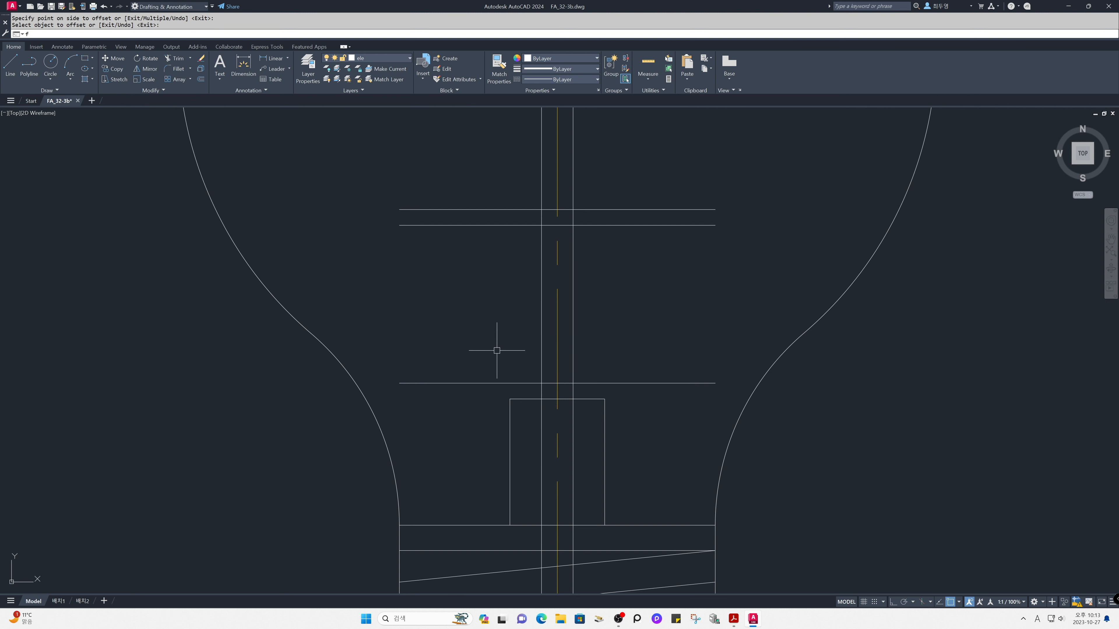
key("Return")
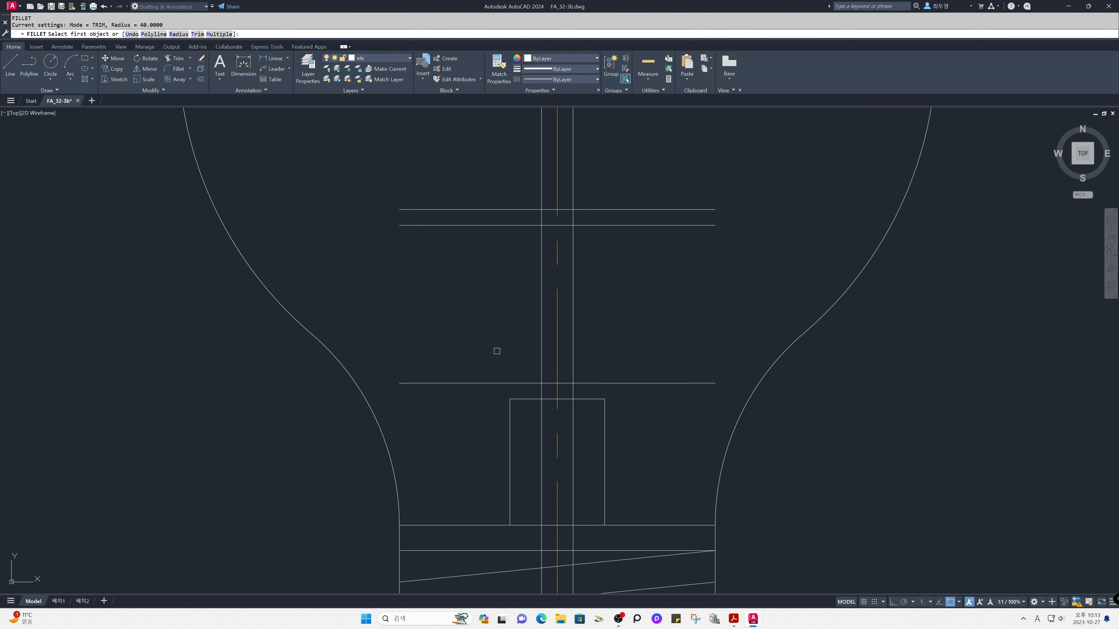
type("m")
key("Return")
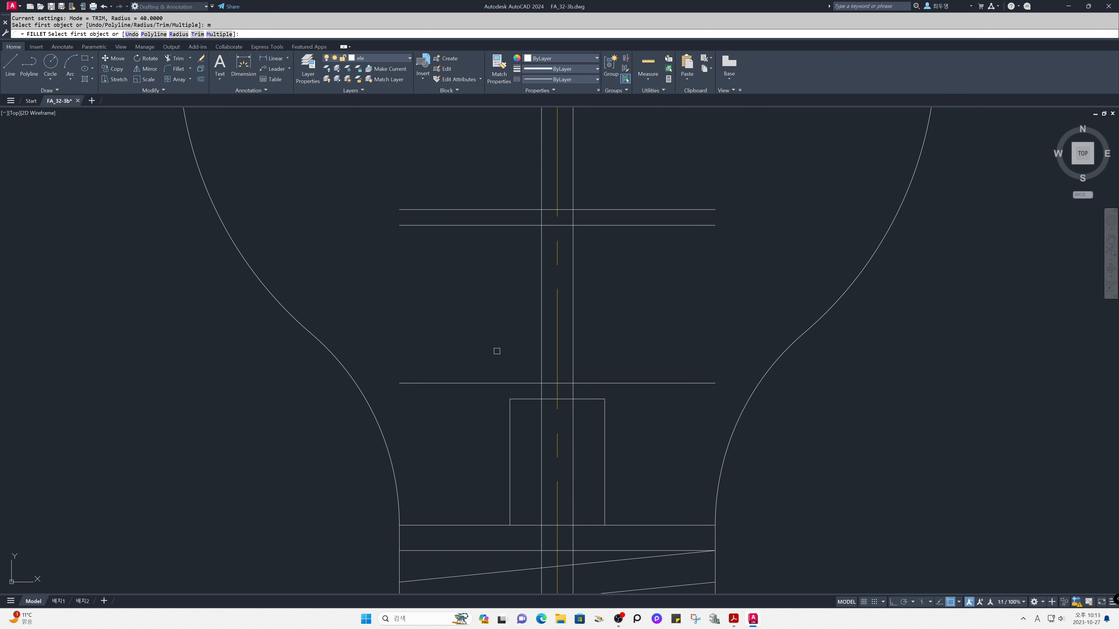
key("Return")
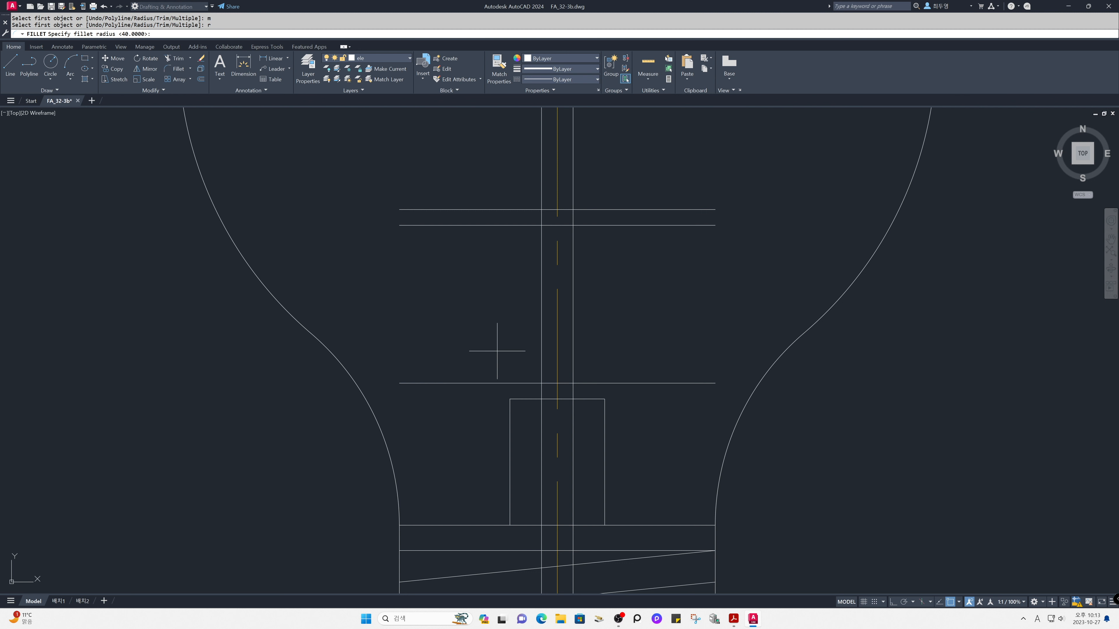
type("0")
key("Return")
left_click(542, 376)
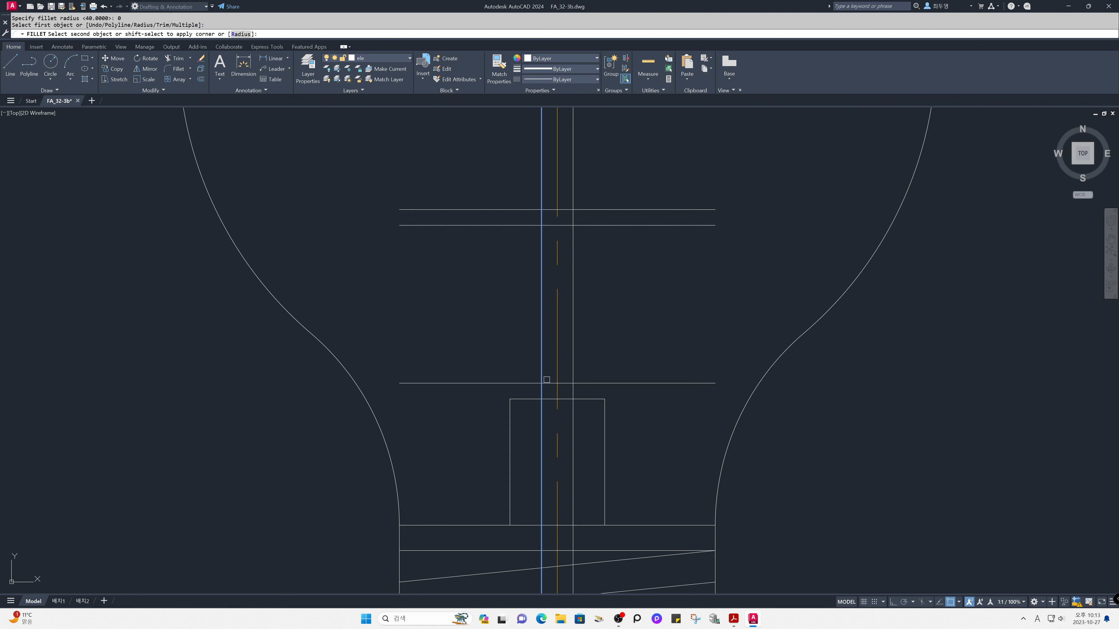
left_click(572, 368)
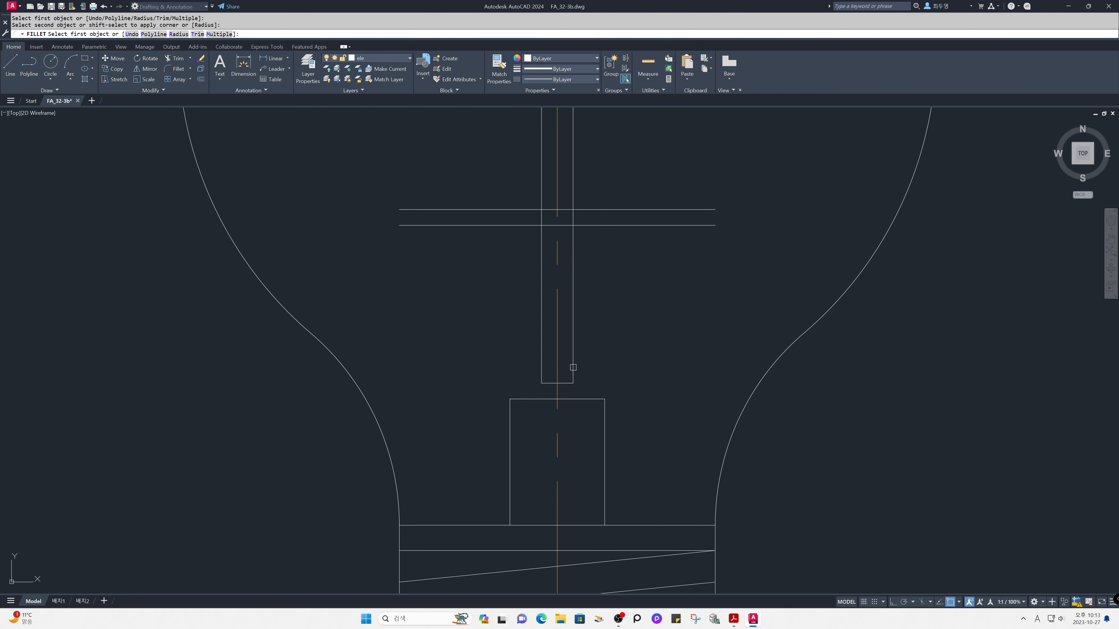
left_click(573, 293)
left_click(550, 226)
left_click(551, 226)
left_click(541, 234)
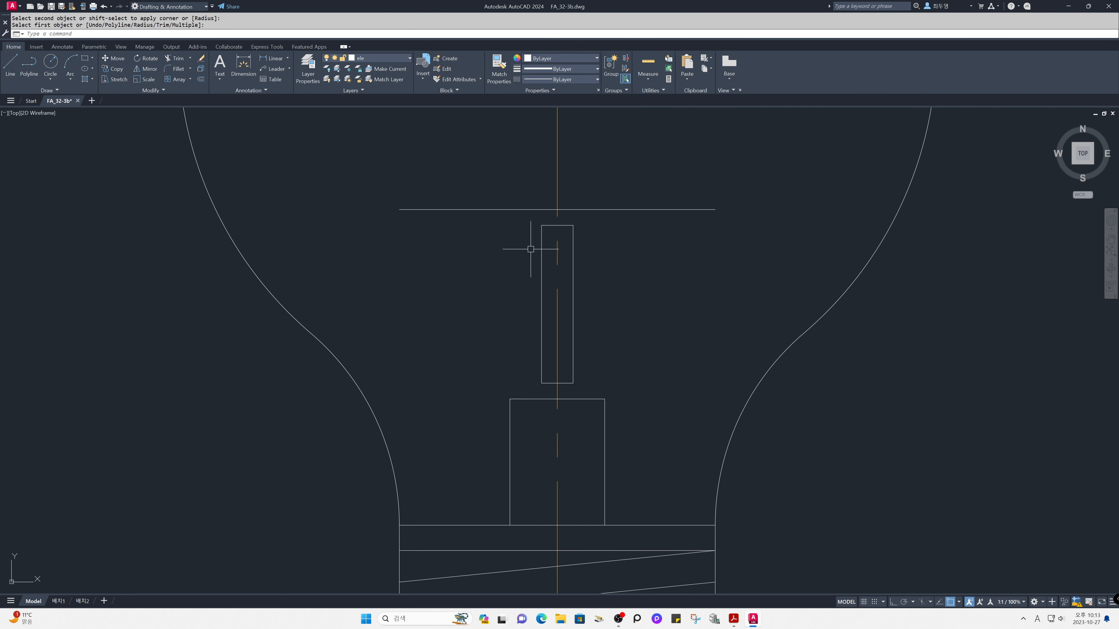
Step: Draw two slanted lines joining the narrow rectangle's lower corners to the wide rectangle's upper corners
type("L")
key("Return")
left_click(541, 383)
left_click(511, 398)
key("Return")
key("Return")
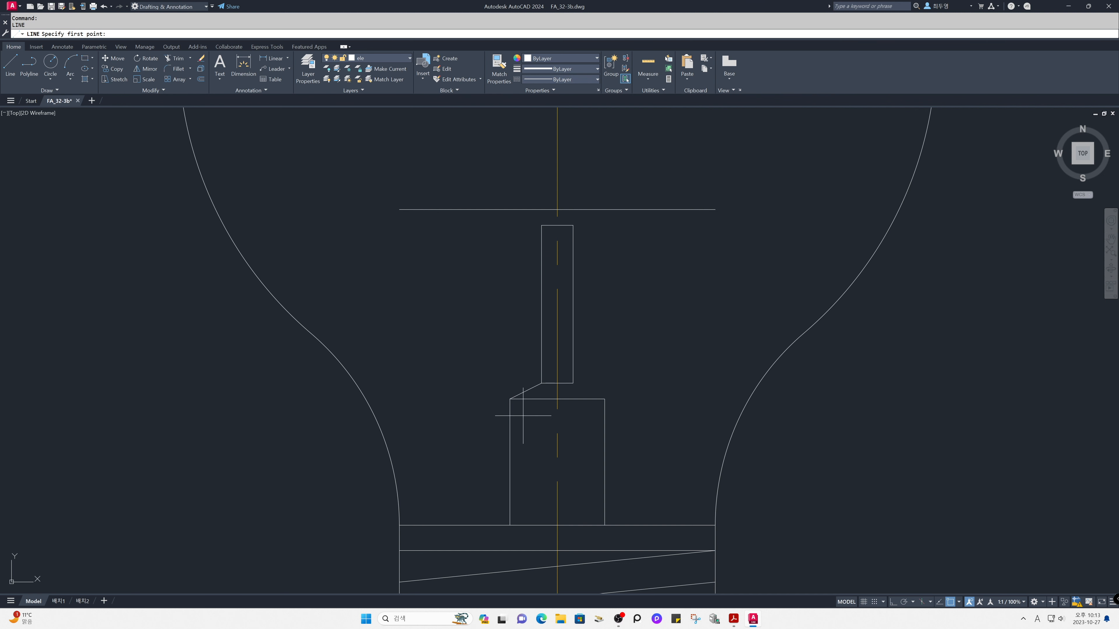
left_click(604, 399)
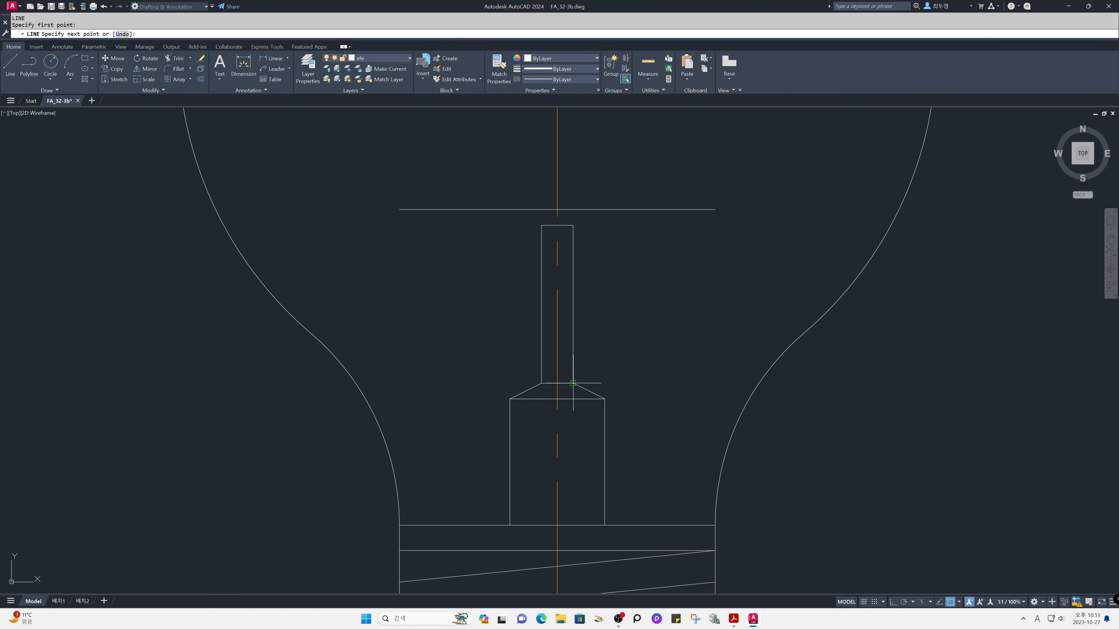
left_click(574, 383)
key("Return")
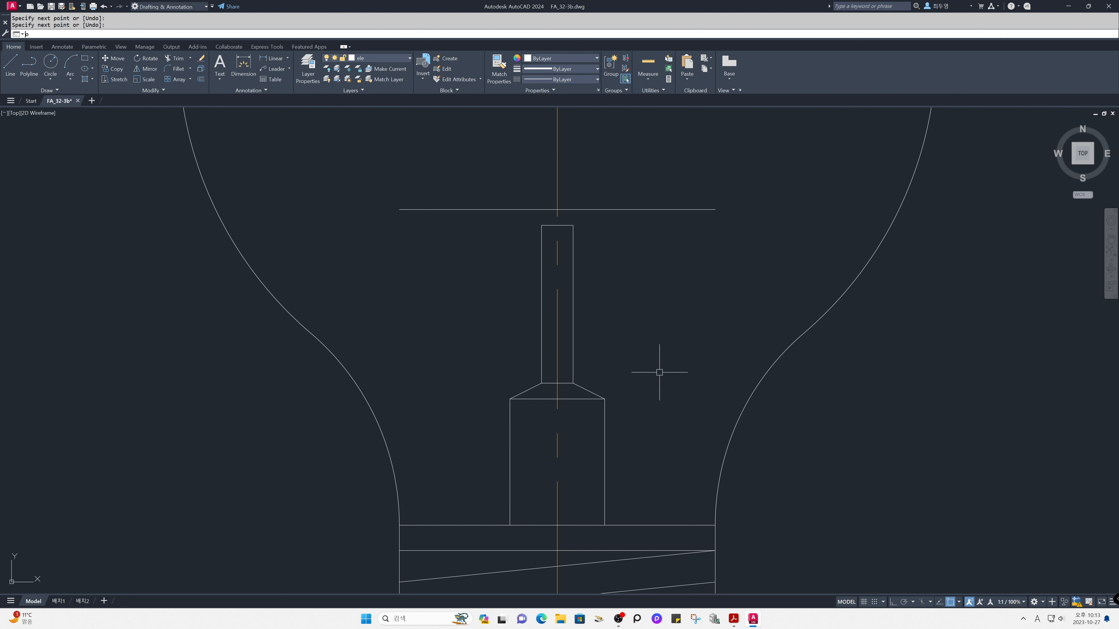
Step: Offset the vertical centre line by 5 to both sides
type("o")
key("Return")
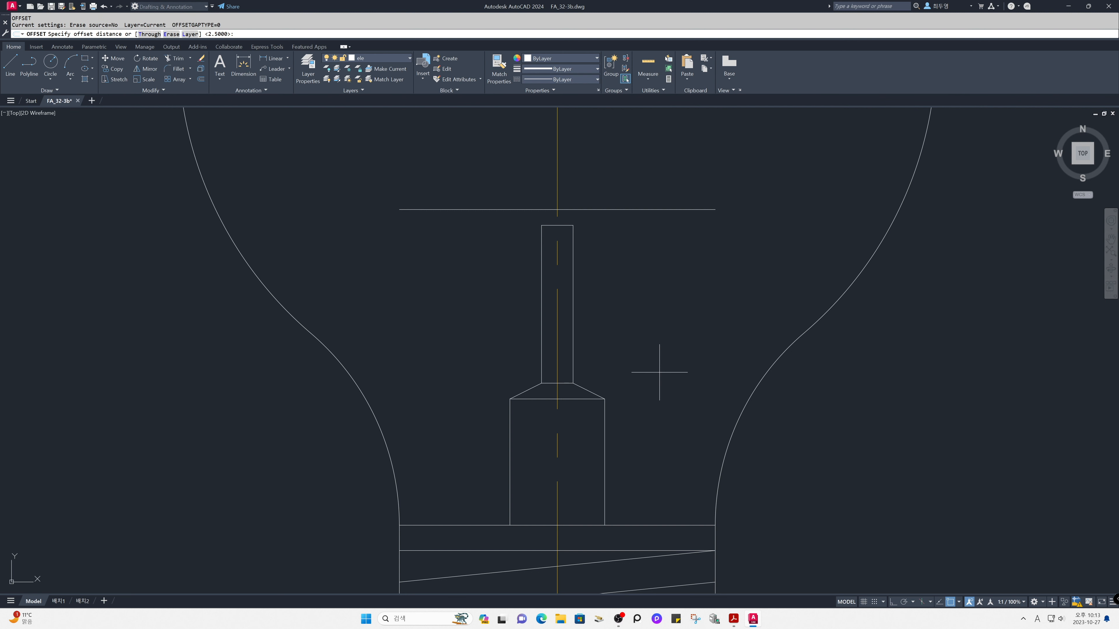
key("Return")
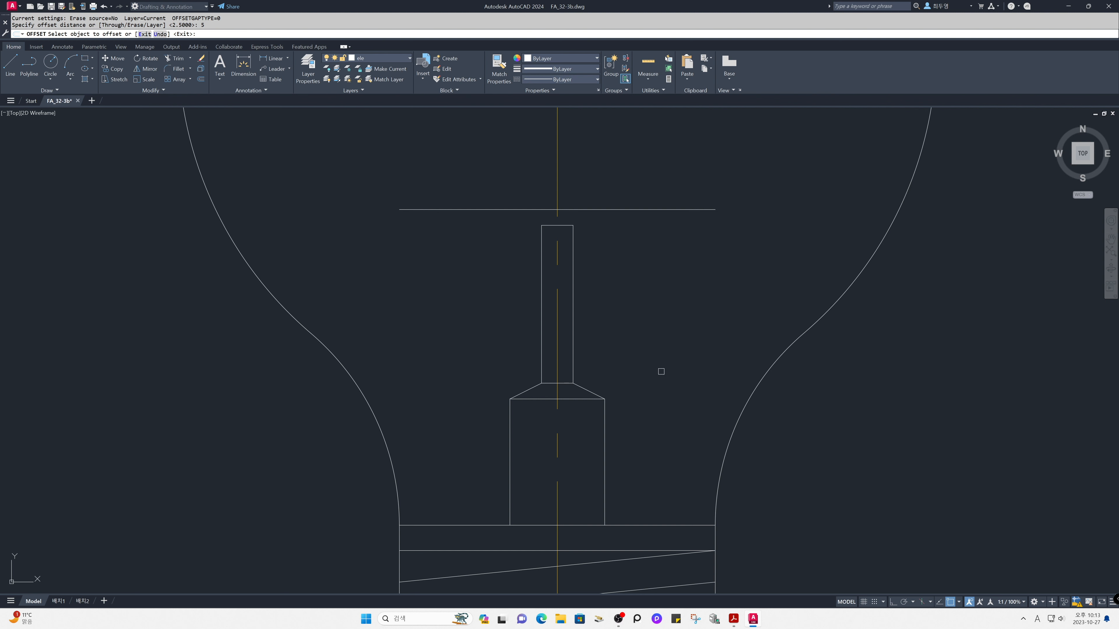
left_click(557, 337)
left_click(625, 338)
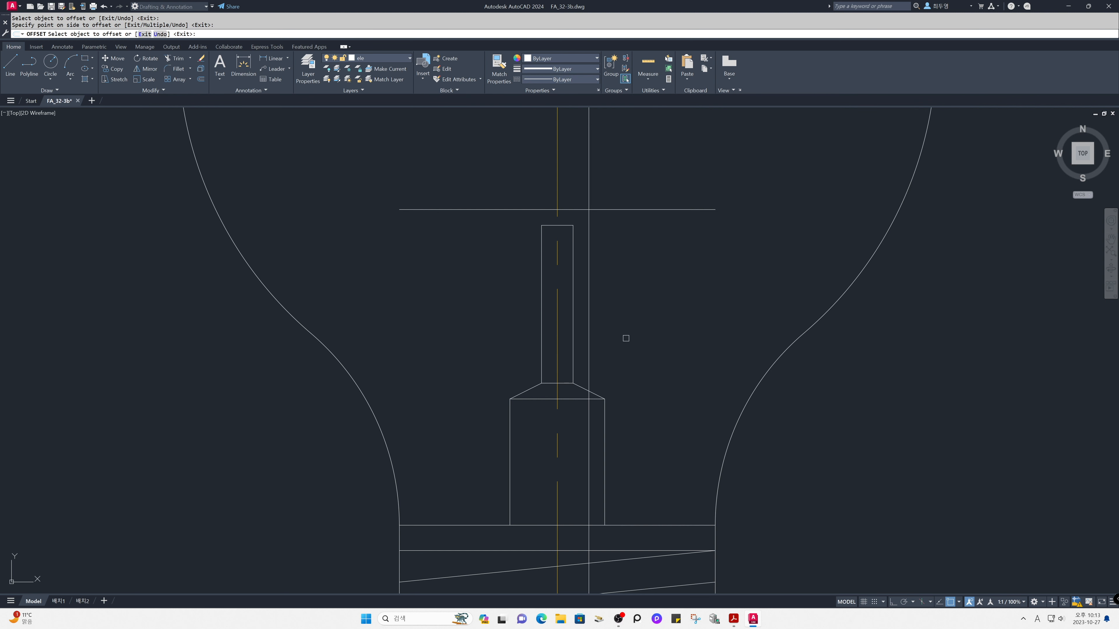
left_click(558, 333)
left_click(481, 328)
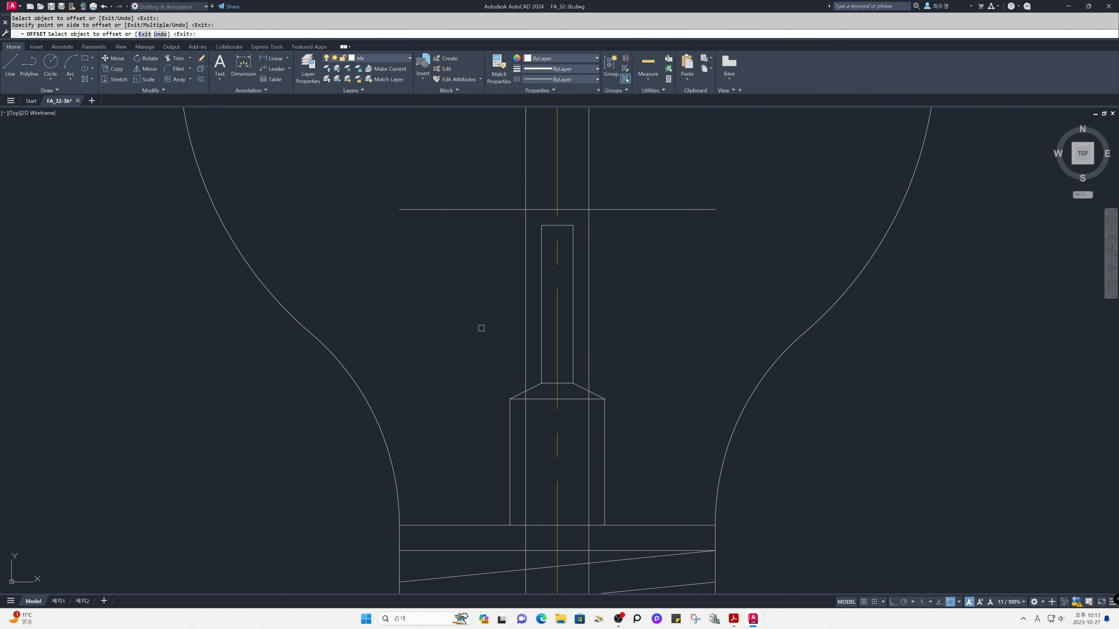
key("Escape")
Step: Form a closed cap rectangle on top of the stem from the two outer verticals and the two horizontal lines, using Fillet with Multiple
type("f")
key("Return")
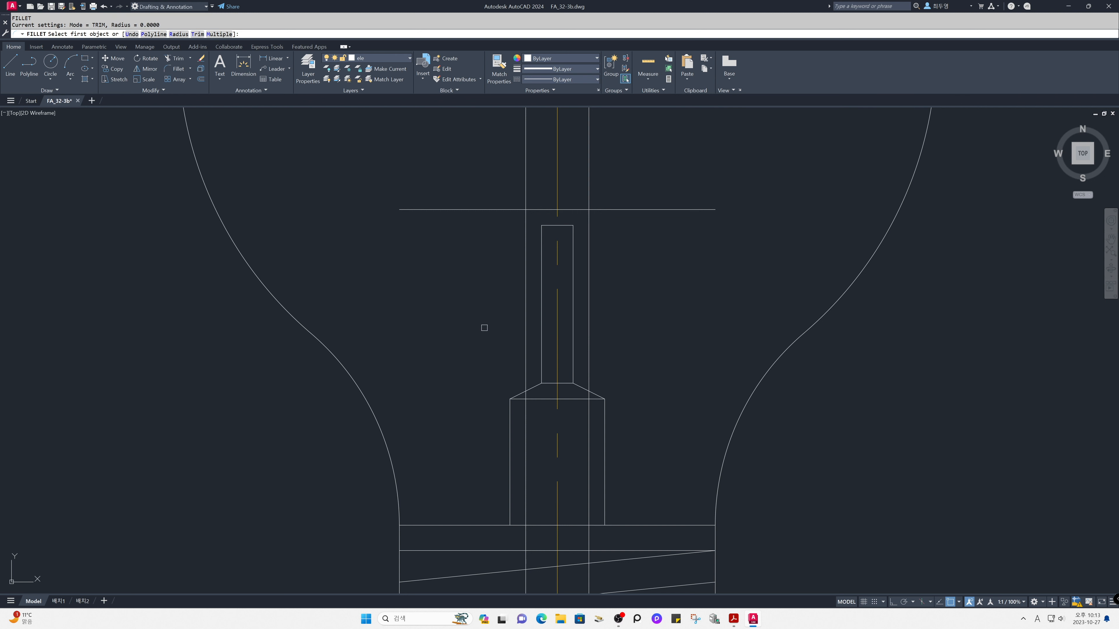
key("Return")
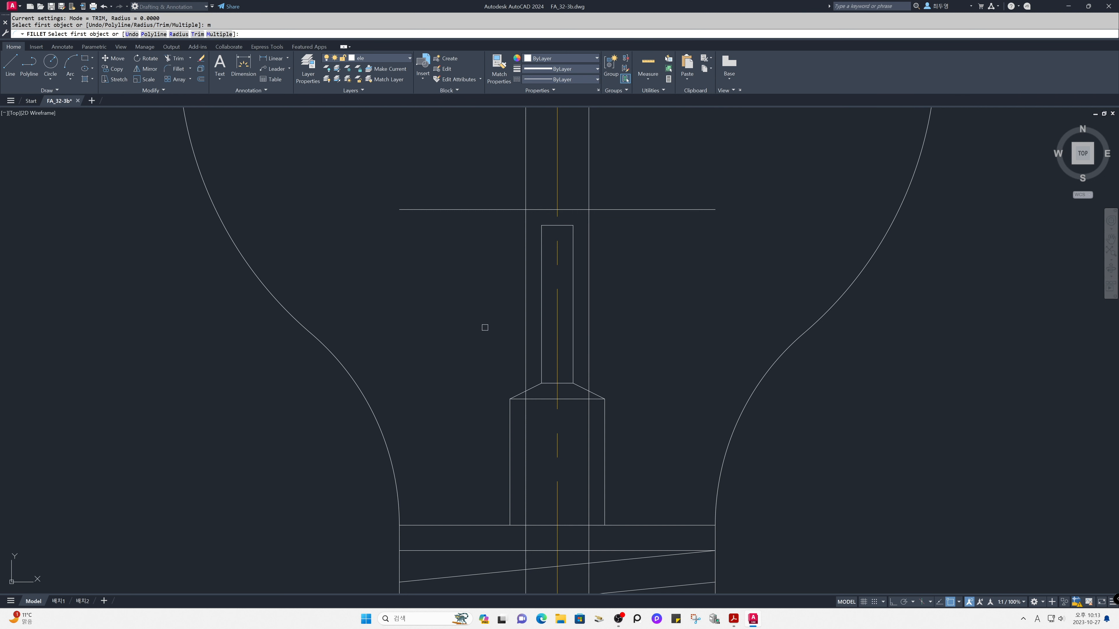
left_click(545, 227)
left_click(527, 221)
left_click(526, 219)
left_click(588, 215)
left_click(589, 217)
left_click(569, 224)
key("Return")
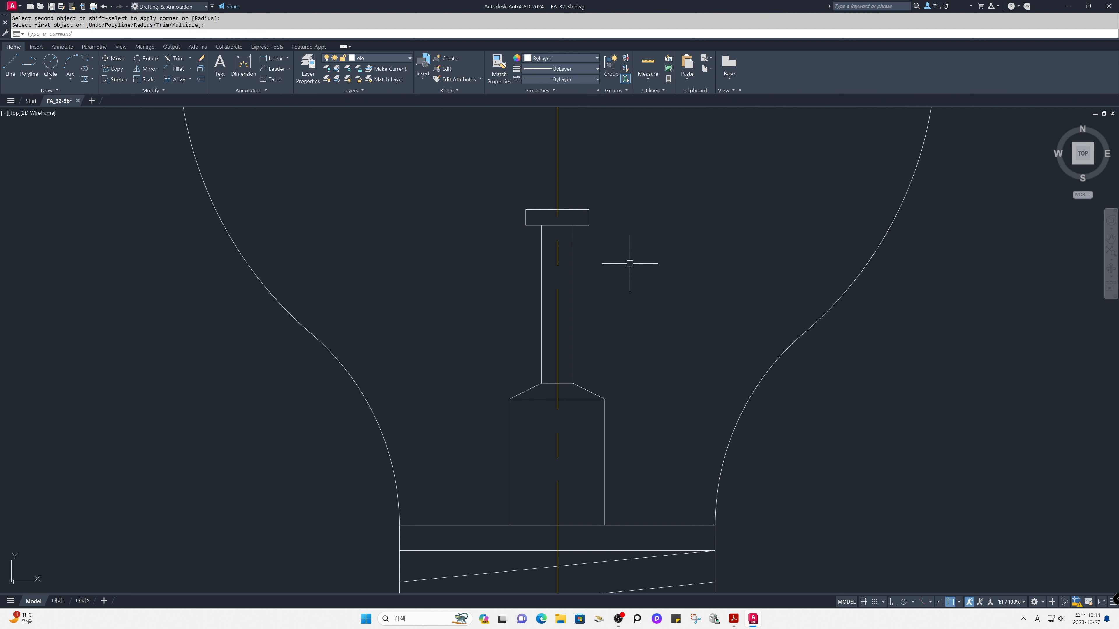
Step: Offset the horizontal line at the top of the screw base upward by 77.5
type("z")
key("Return")
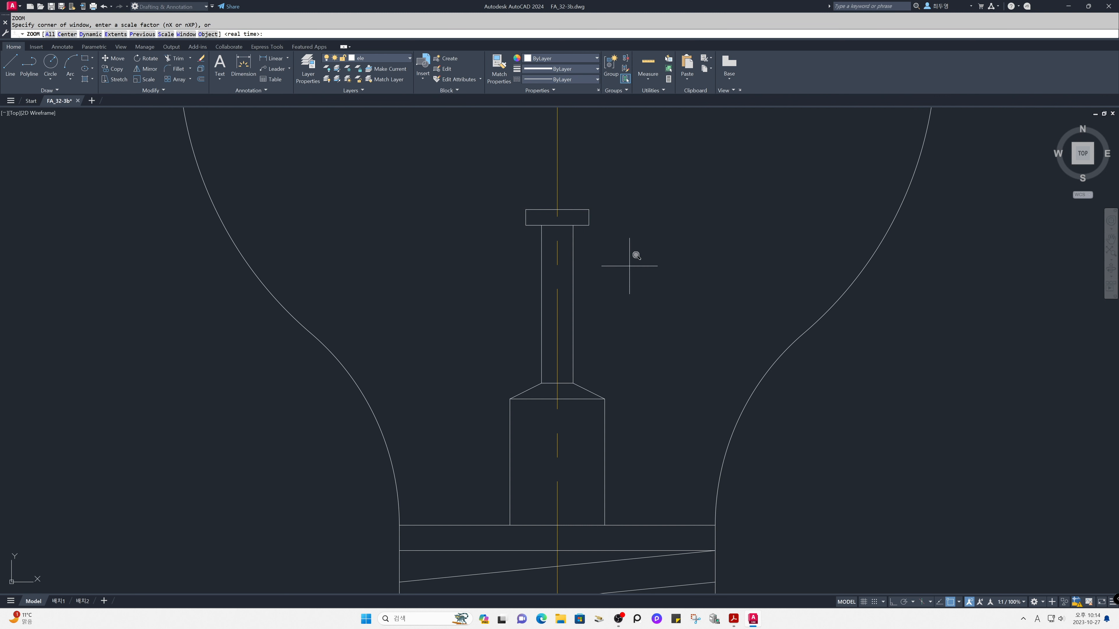
type("p")
key("Return")
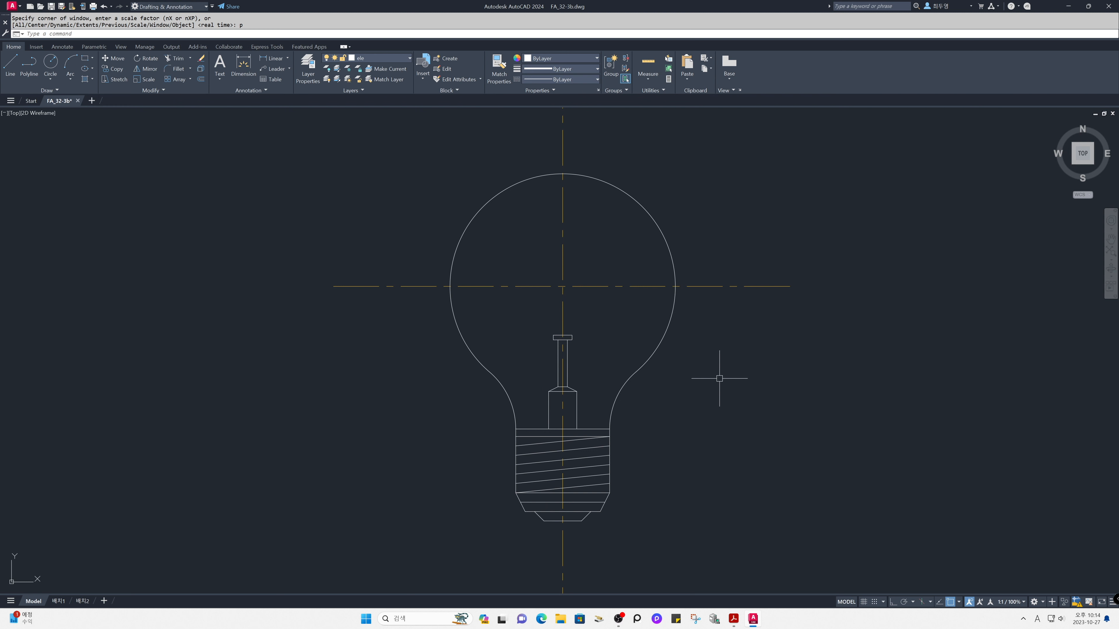
type("o")
key("Return")
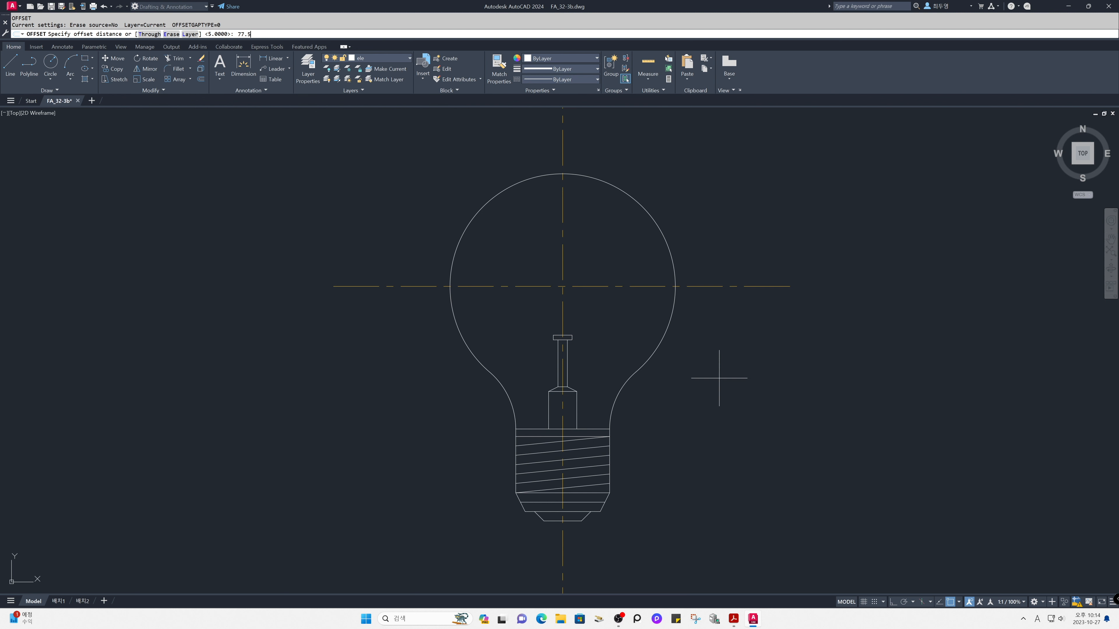
key("Return")
left_click(594, 429)
left_click(595, 423)
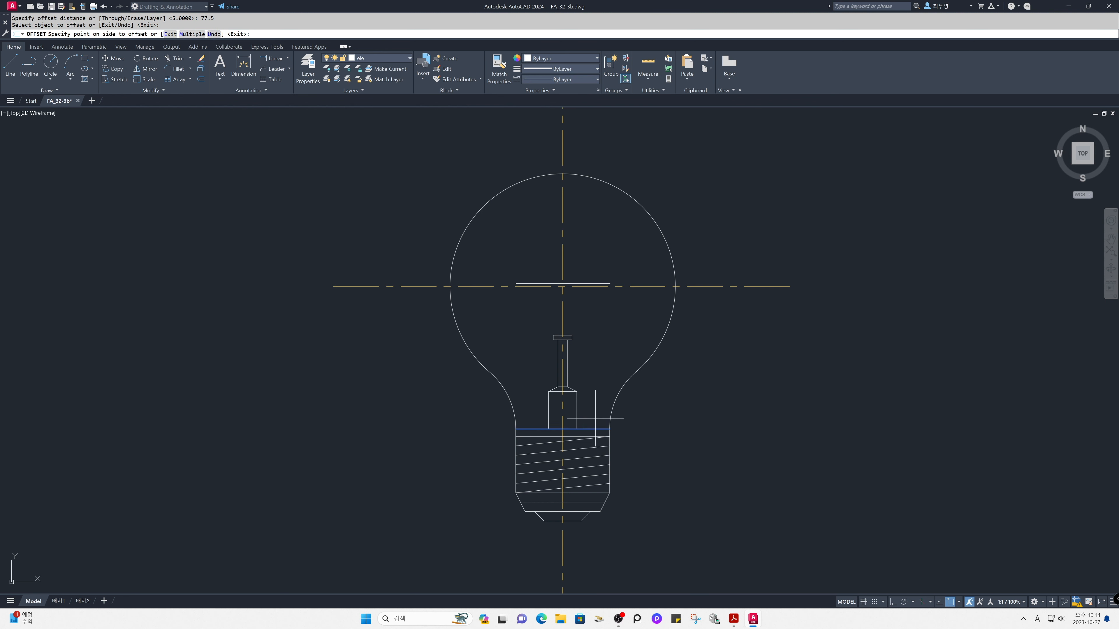
key("Return")
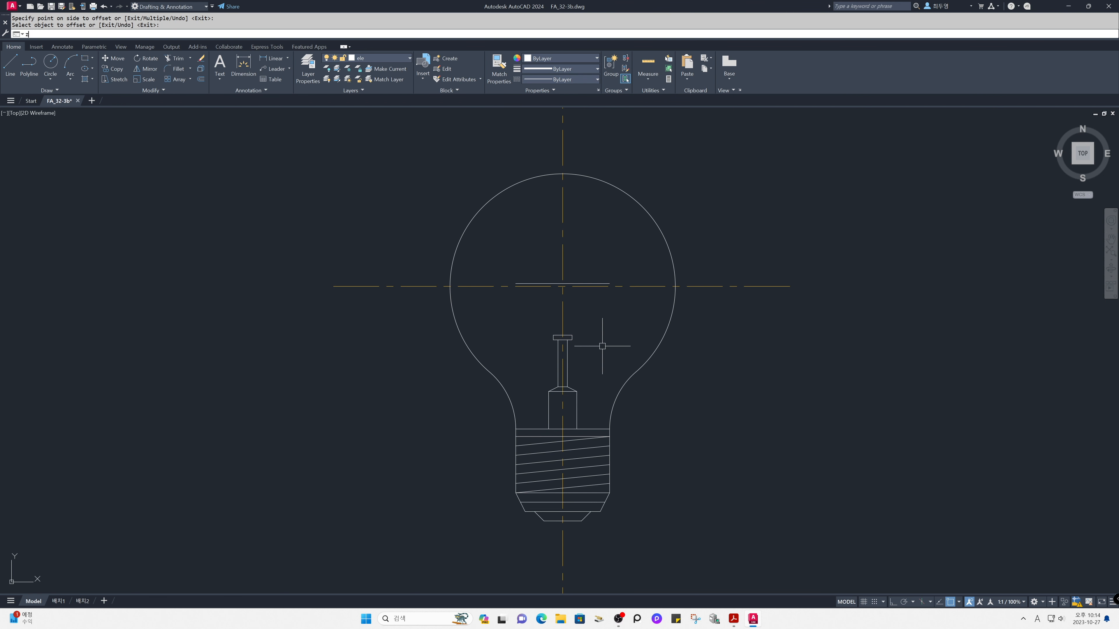
Step: Offset the new horizontal line near the bulb's centre downward by 5
type("z")
key("Return")
left_click(473, 243)
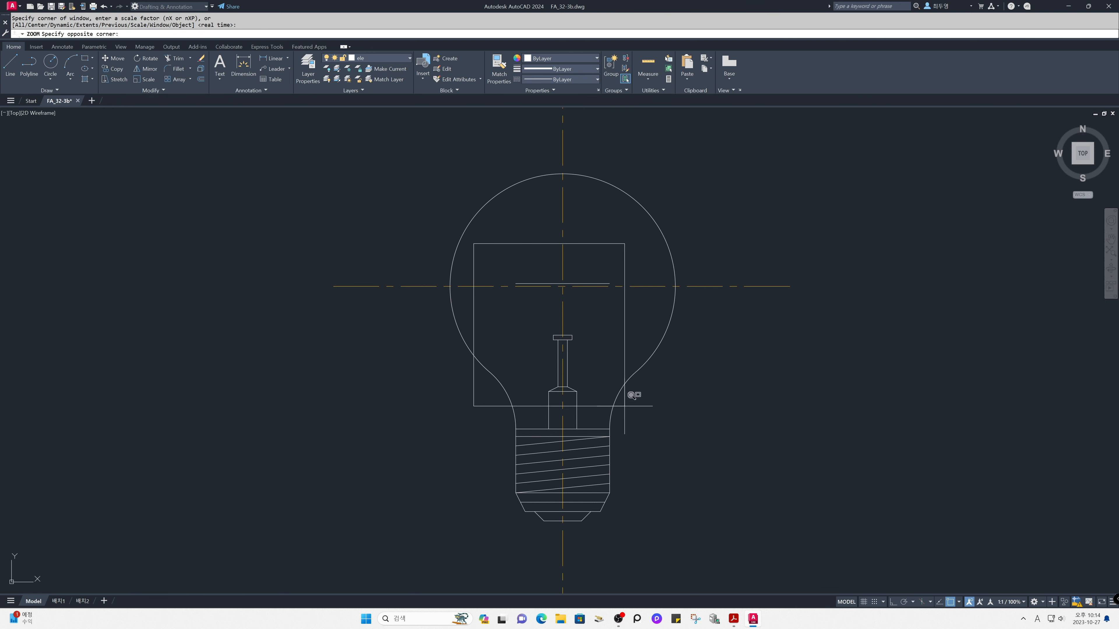
left_click(653, 427)
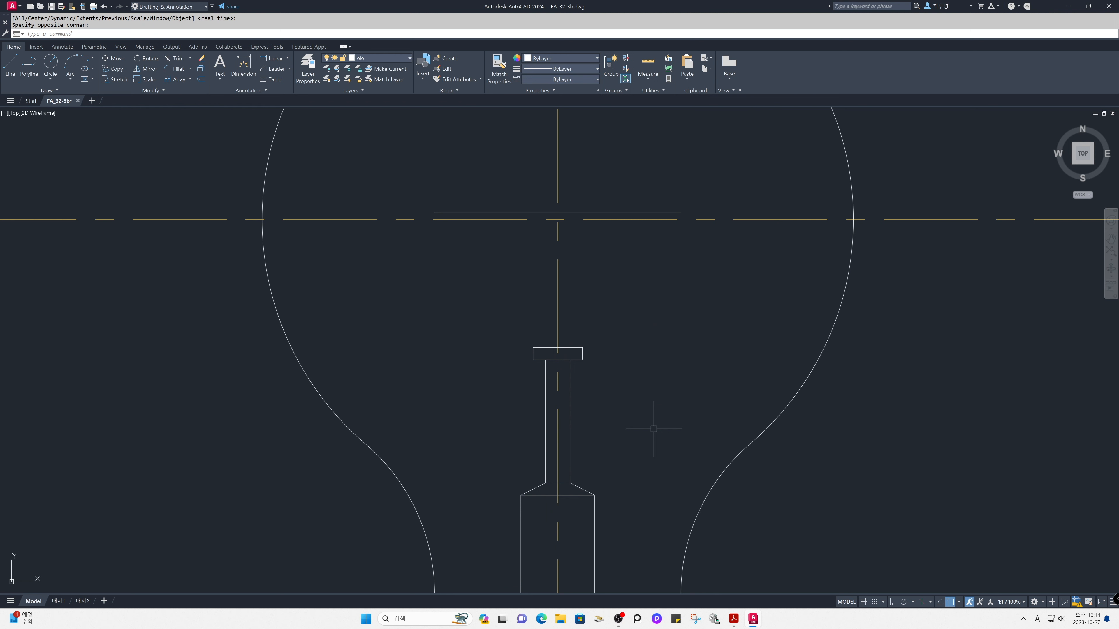
type("o")
key("Return")
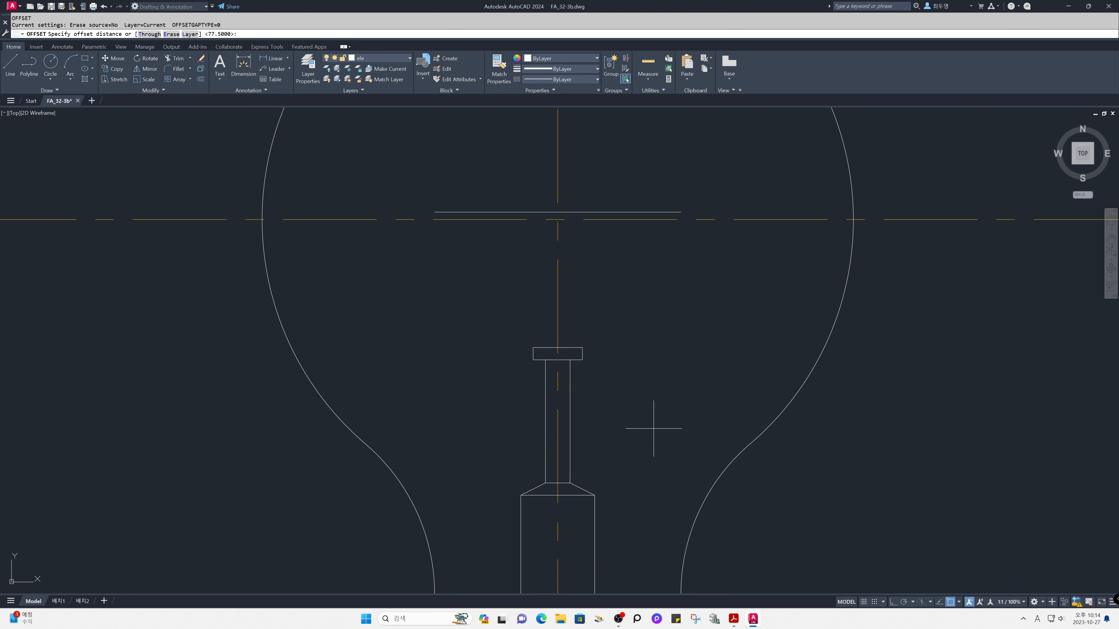
type("5")
key("Return")
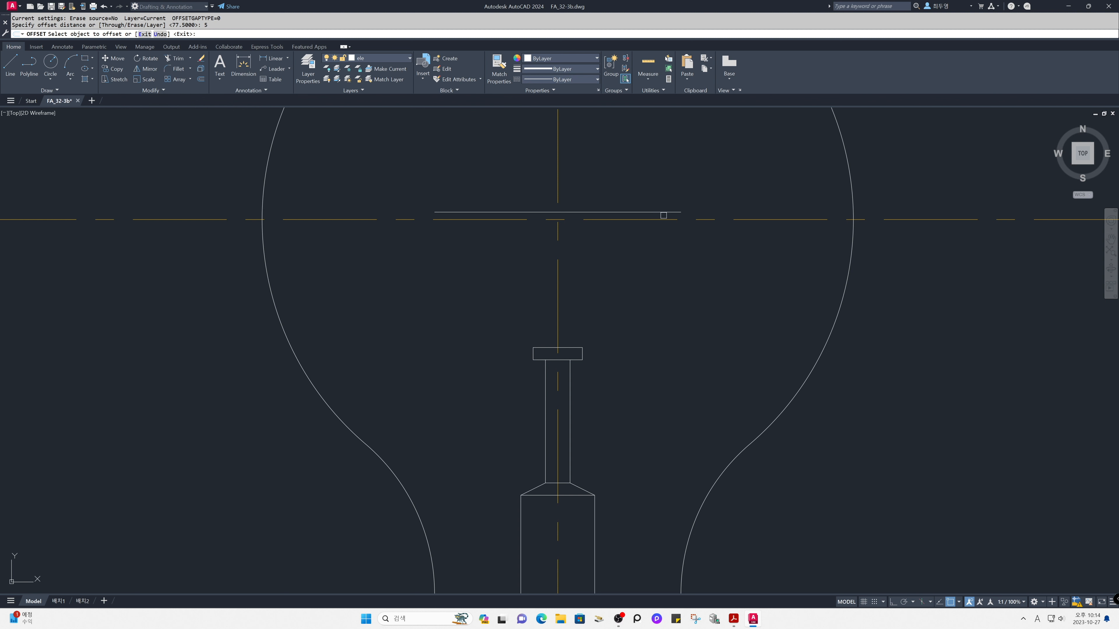
left_click(663, 212)
left_click(662, 276)
key("Return")
Step: Offset the vertical centre line by 10 to both sides
key("Return")
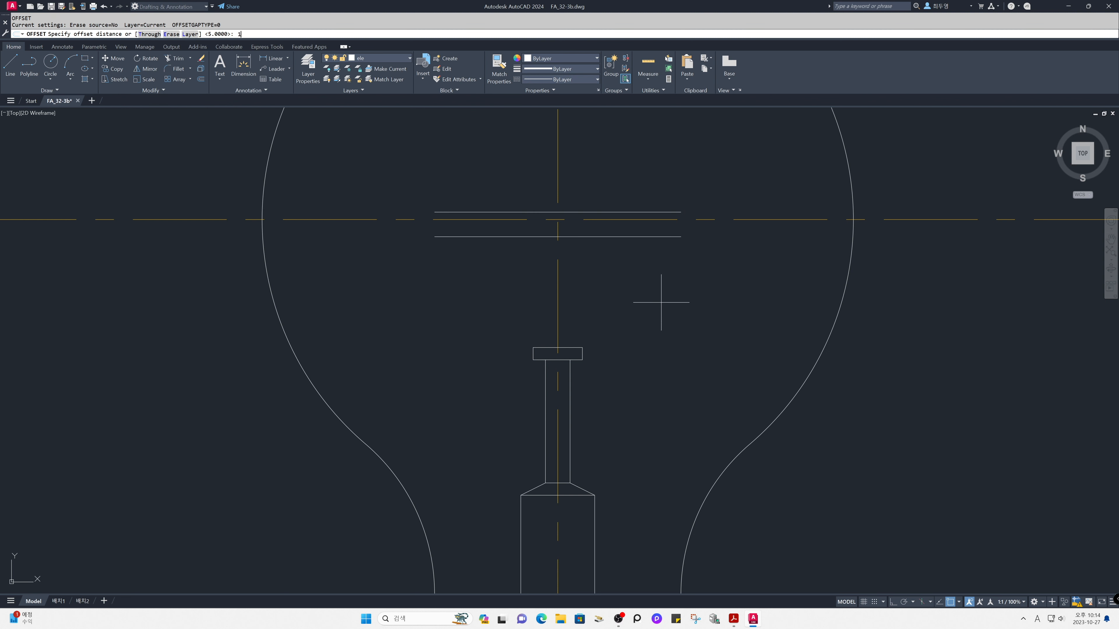
type("10")
key("Return")
left_click(556, 301)
left_click(612, 295)
left_click(556, 305)
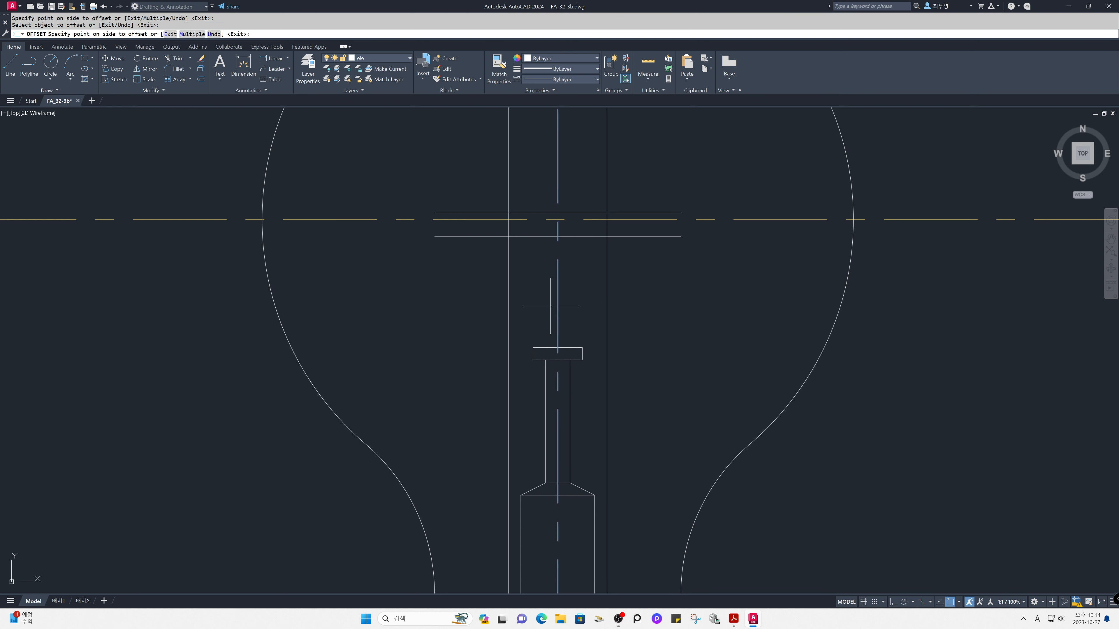
key("Return")
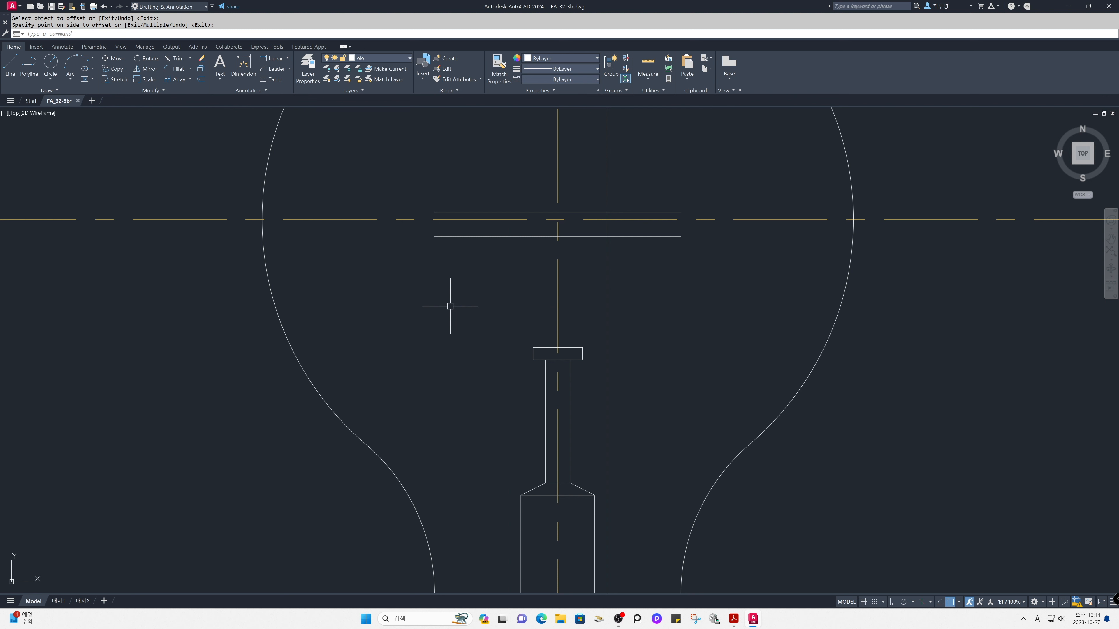
key("Return")
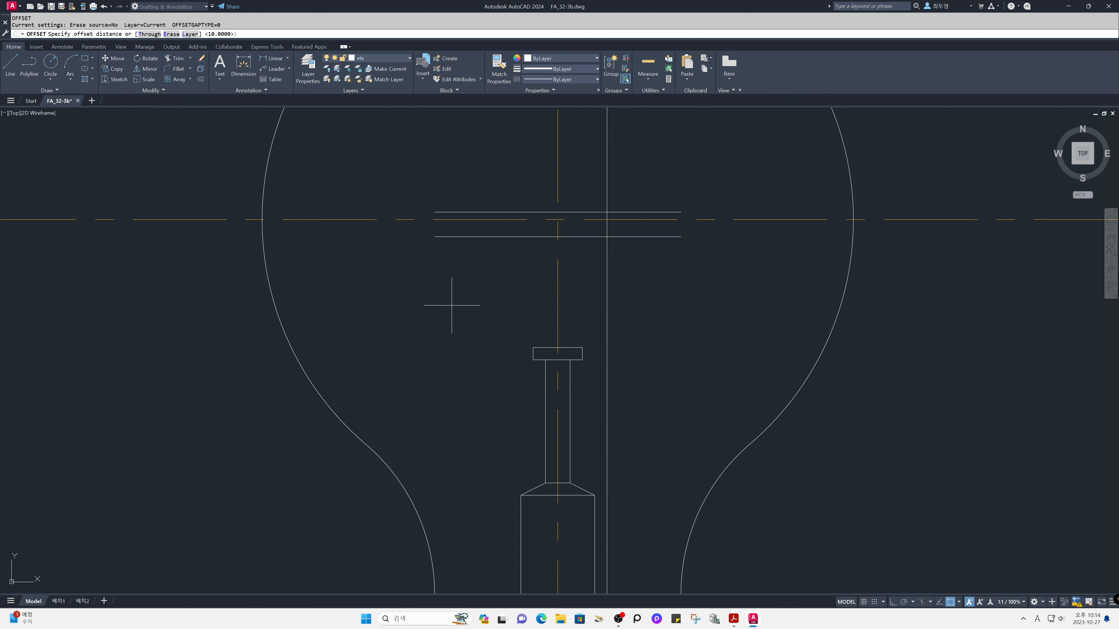
key("Return")
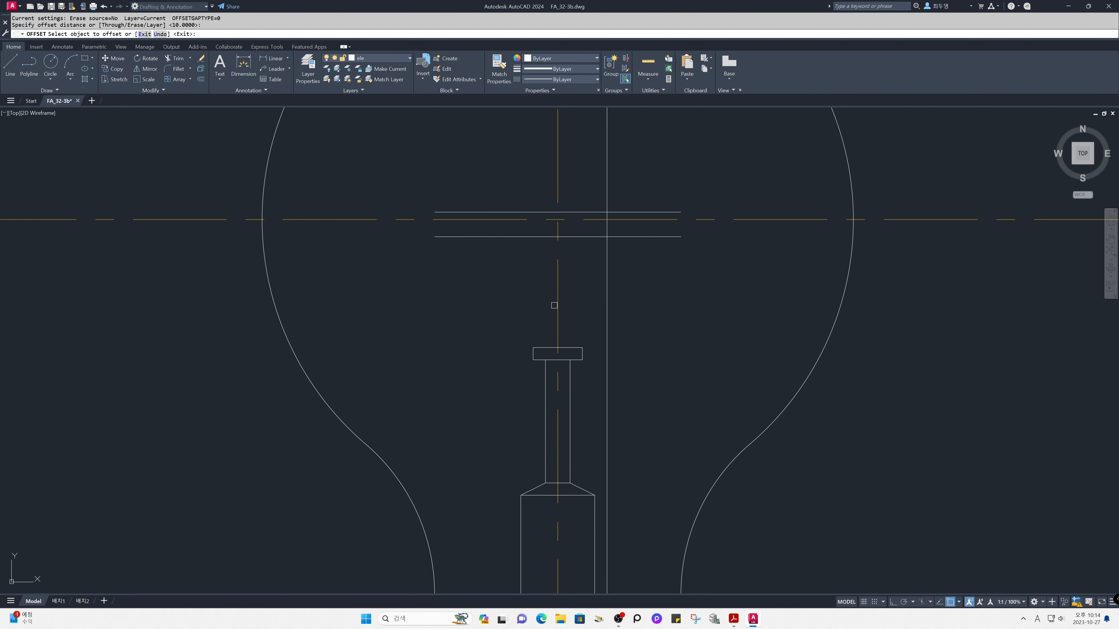
left_click(557, 307)
left_click(443, 300)
key("Return")
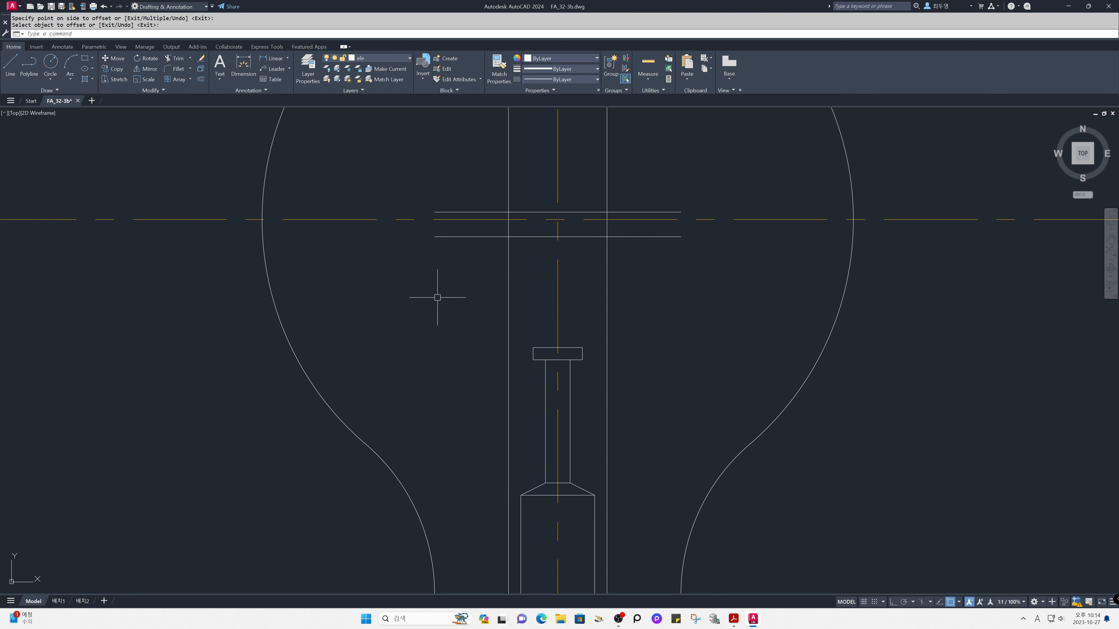
Step: Draw a 3-point arc from the upper horizontal's left end to the left vertical, its second point midway along the lower horizontal between them
left_click(73, 79)
left_click(84, 95)
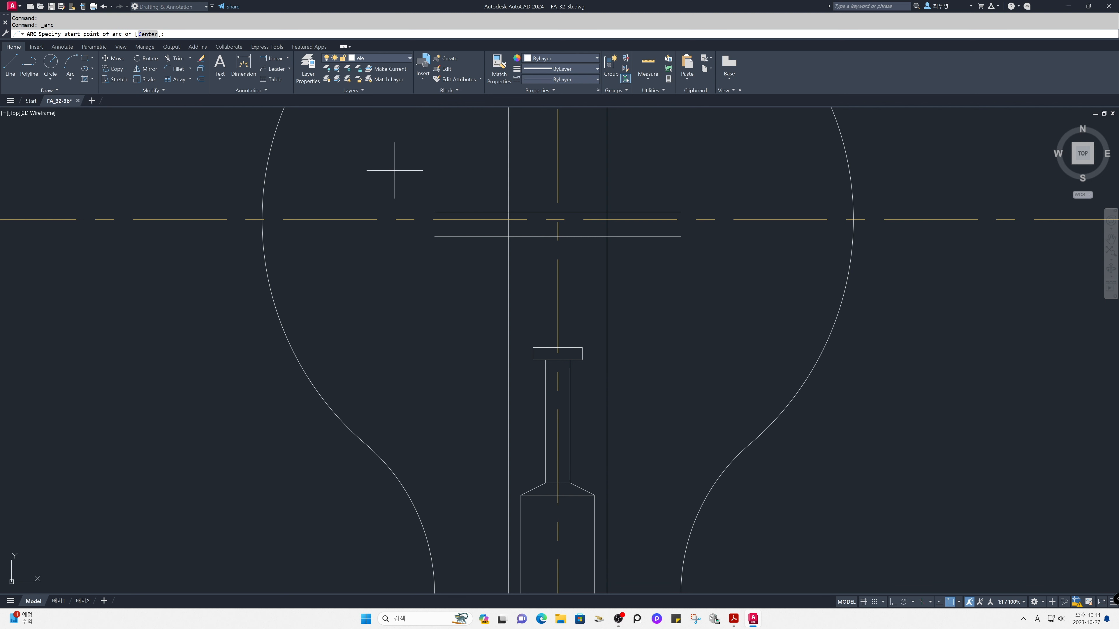
left_click(435, 213)
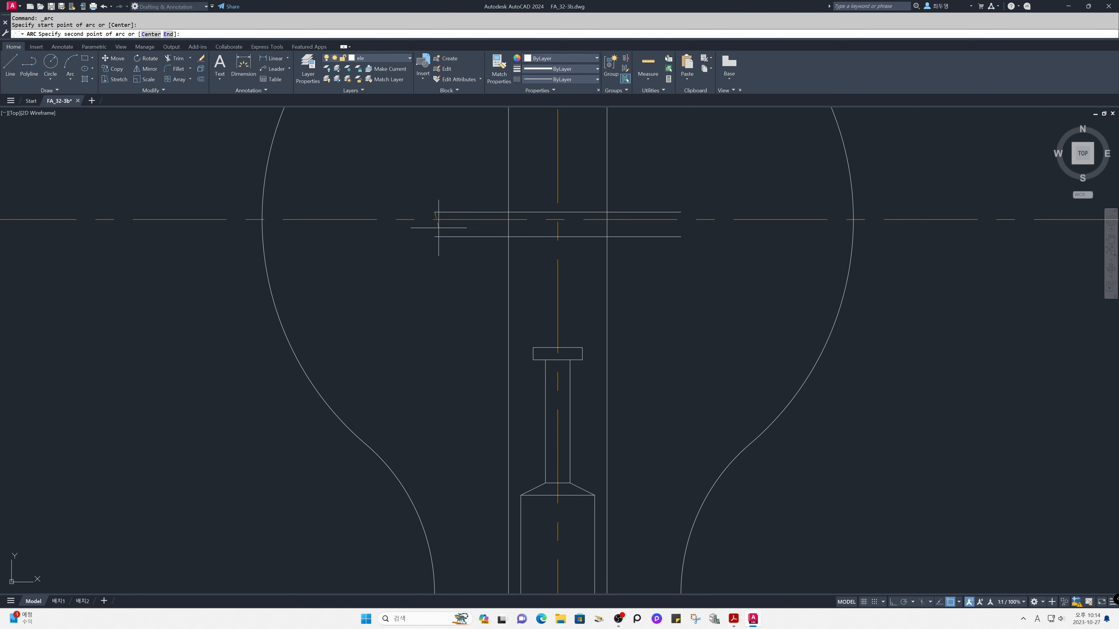
right_click(462, 276, "shift")
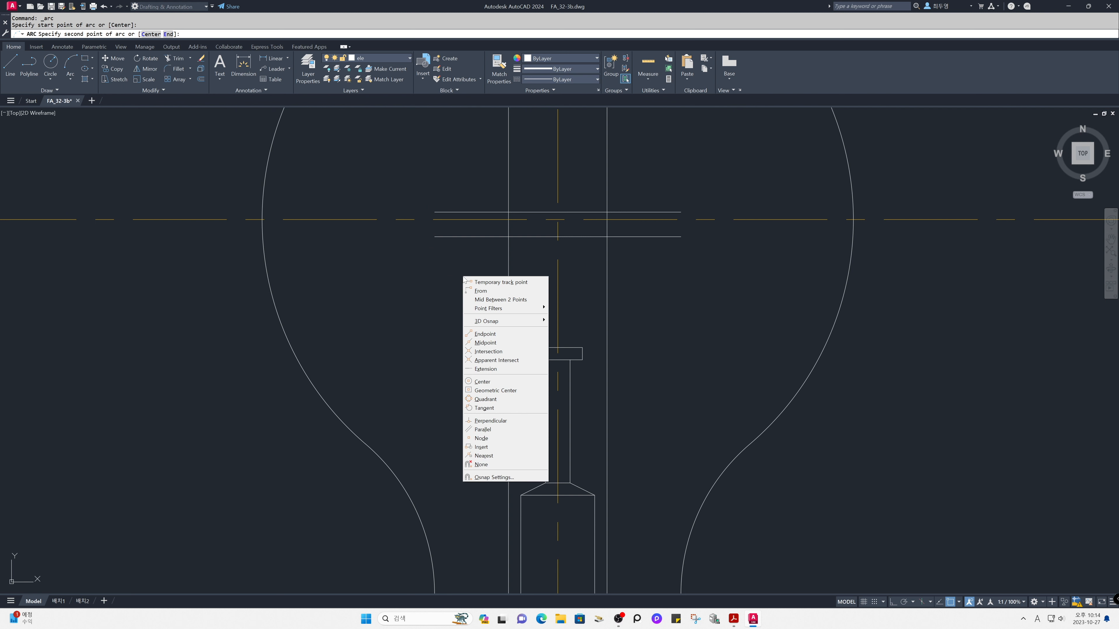
left_click(479, 300)
left_click(443, 239)
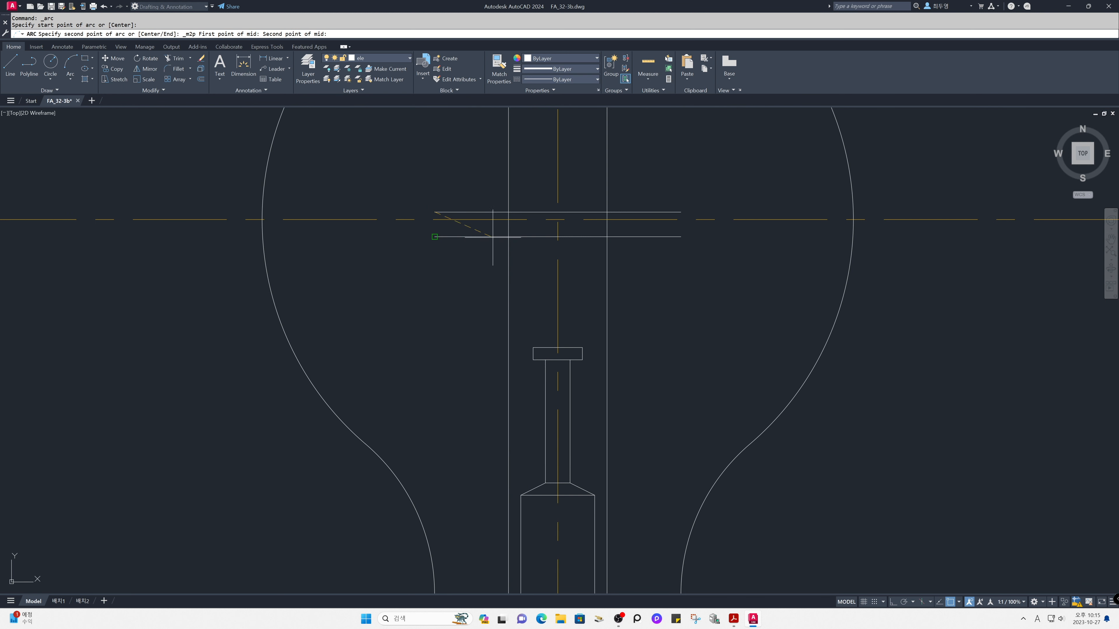
left_click(508, 236)
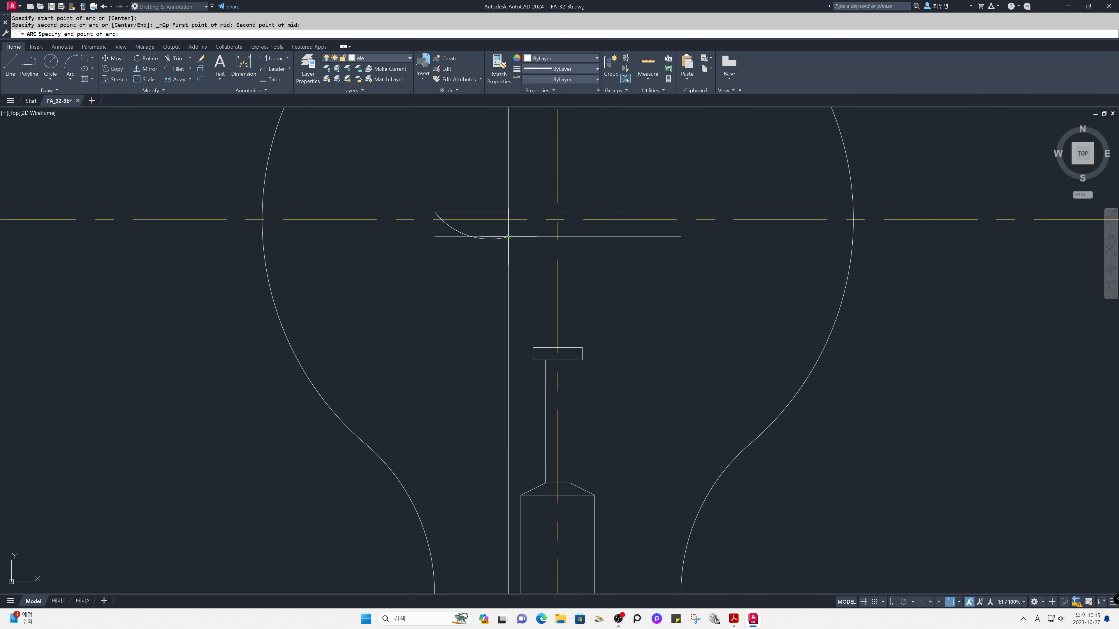
left_click(509, 212)
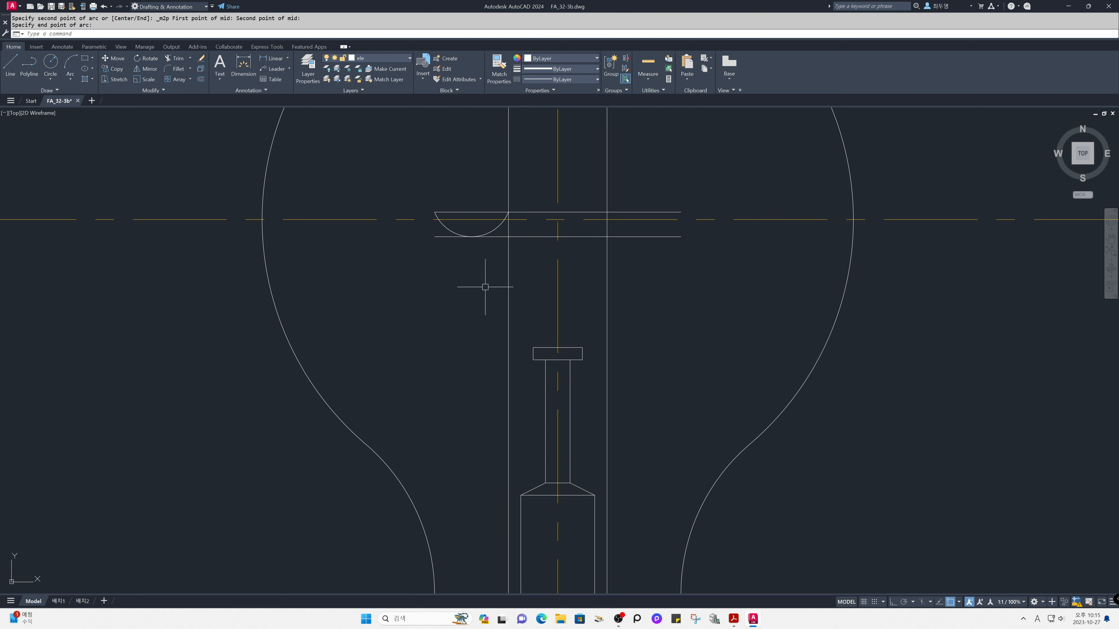
Step: Draw a 3-point arc between the two verticals on the upper horizontal, passing through the lower horizontal at the centre line
left_click(73, 81)
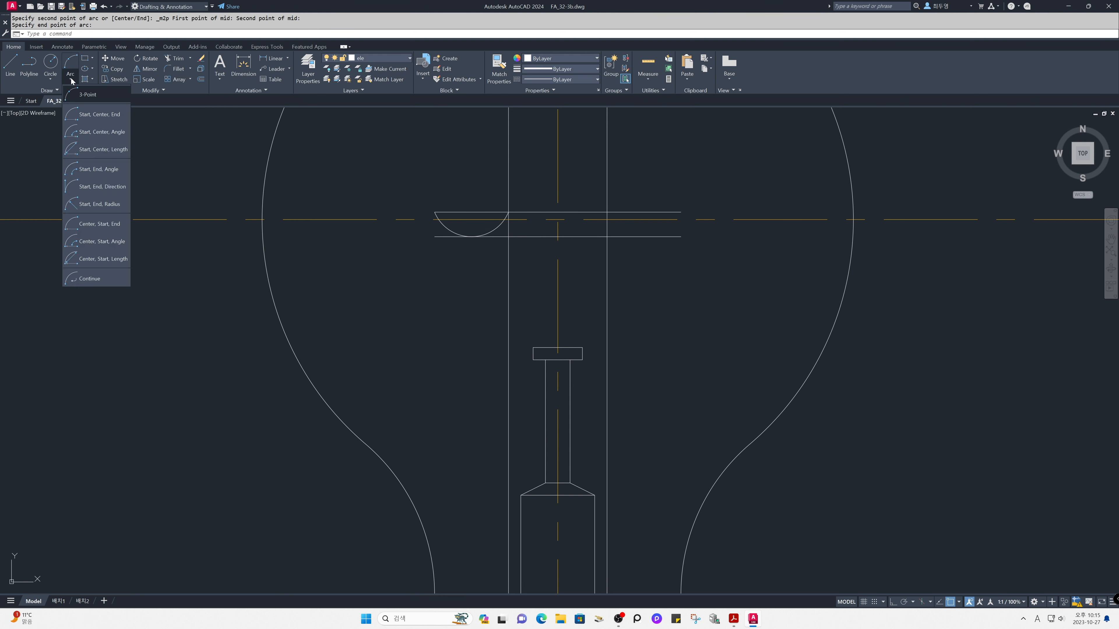
left_click(78, 96)
left_click(508, 212)
left_click(558, 236)
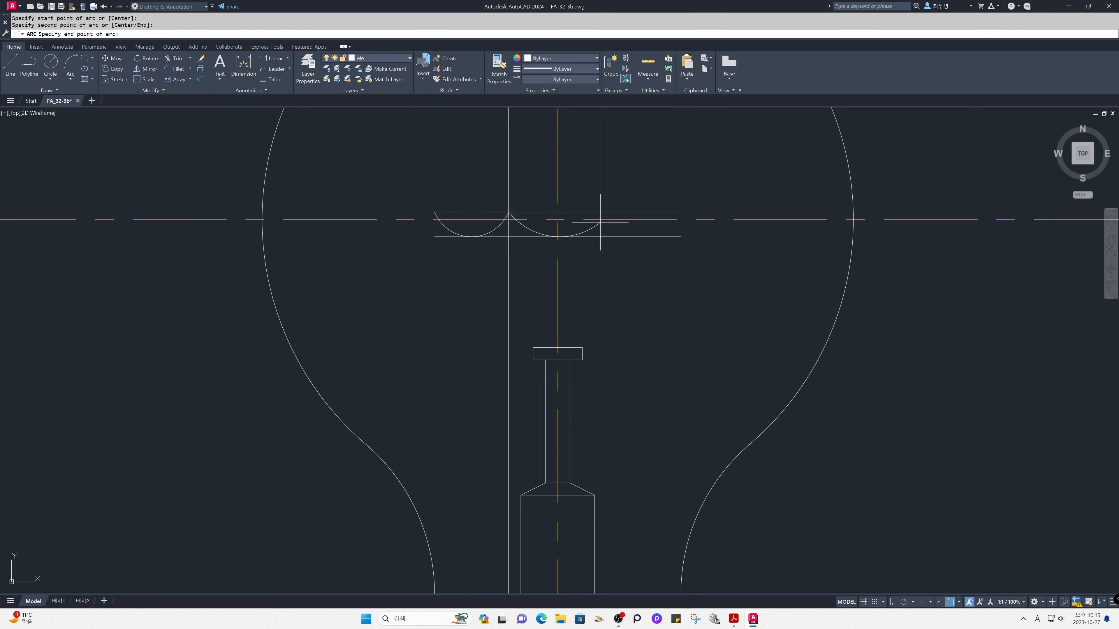
left_click(607, 212)
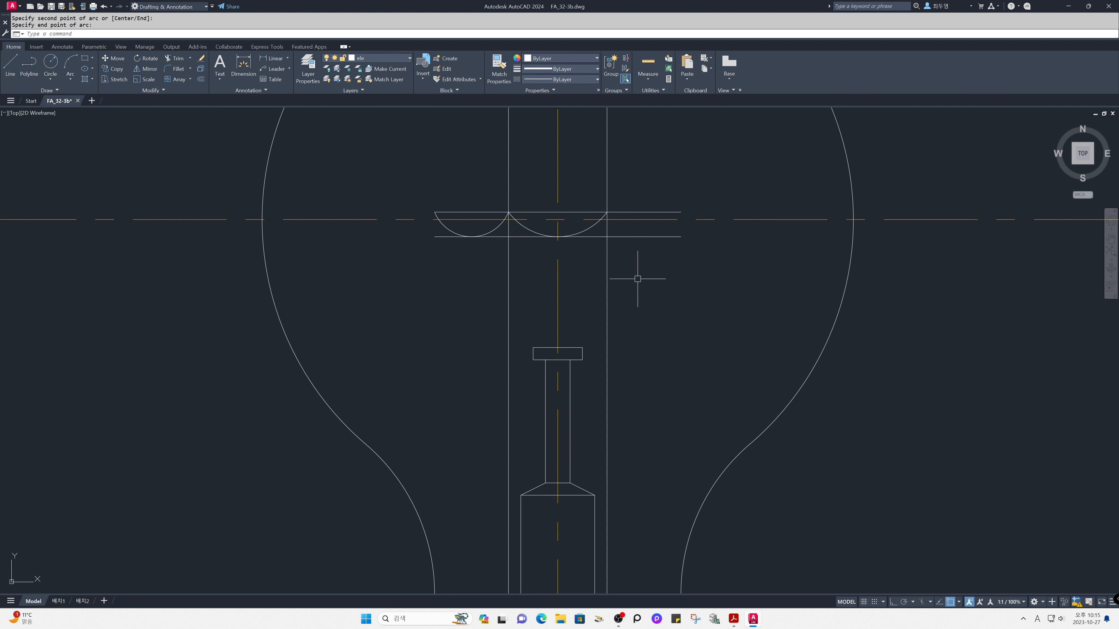
Step: Erase the two helper verticals and the two helper horizontals around the filament arcs
type("e")
key("Return")
left_click(608, 261)
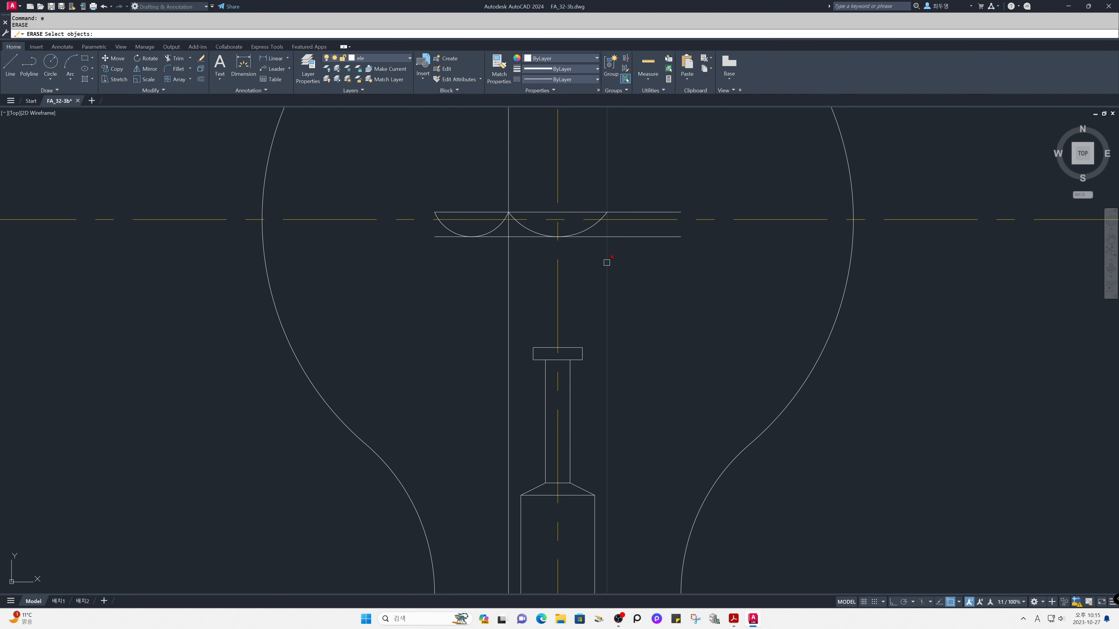
left_click(611, 237)
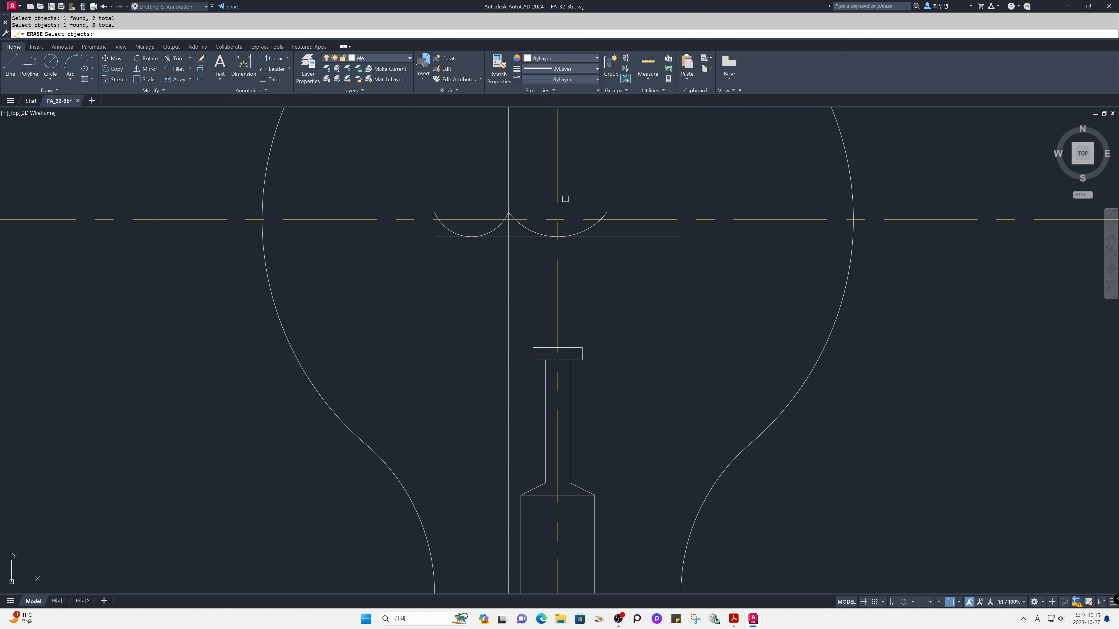
left_click(510, 191)
key("Return")
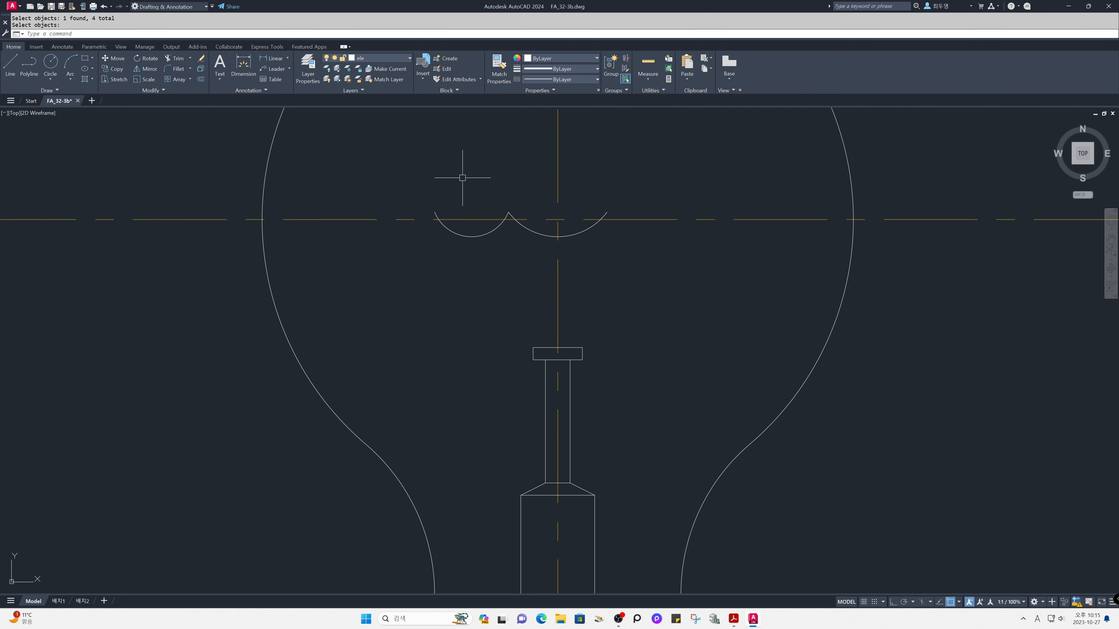
key("space")
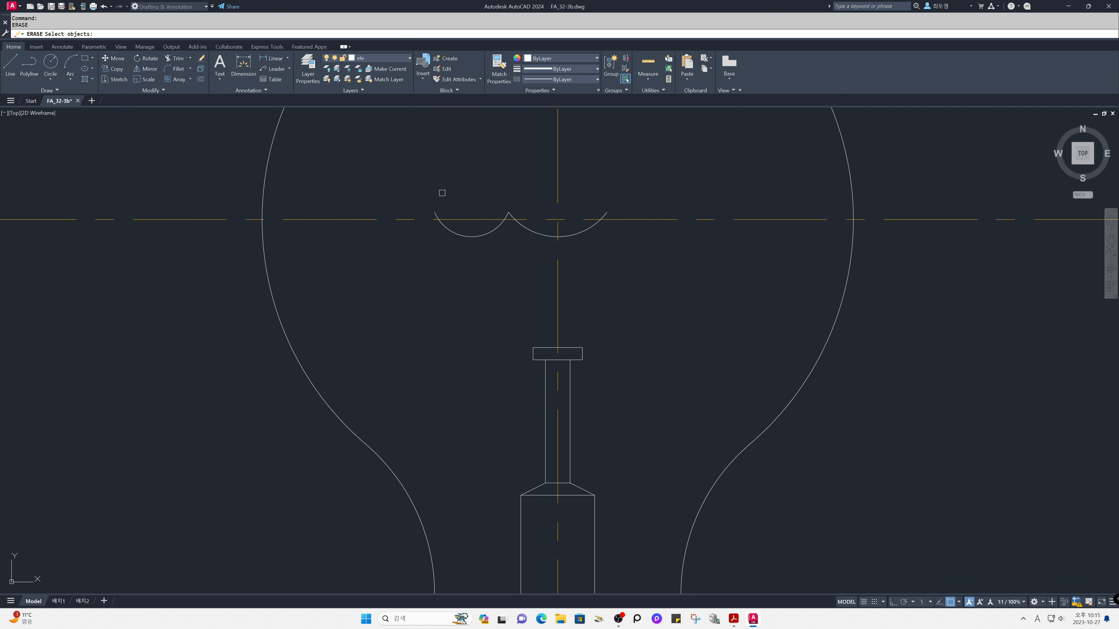
key("Escape")
Step: Draw a line from the left arc's outer end to the midpoint of the stem's left slanted edge
type("L")
key("space")
left_click(436, 214)
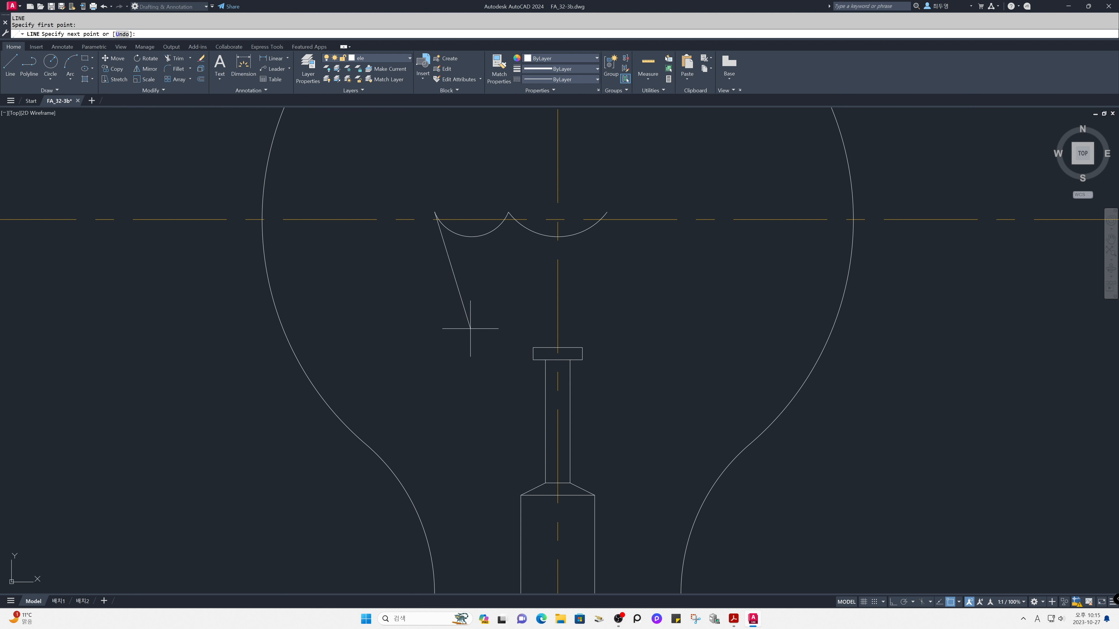
right_click(475, 337, "shift")
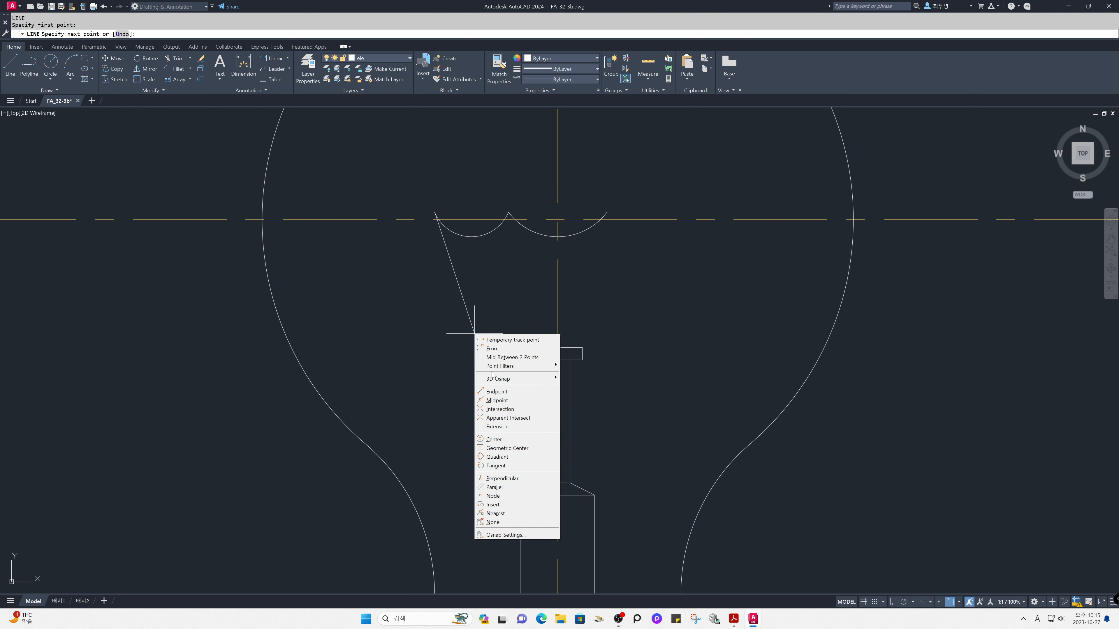
left_click(501, 400)
left_click(531, 484)
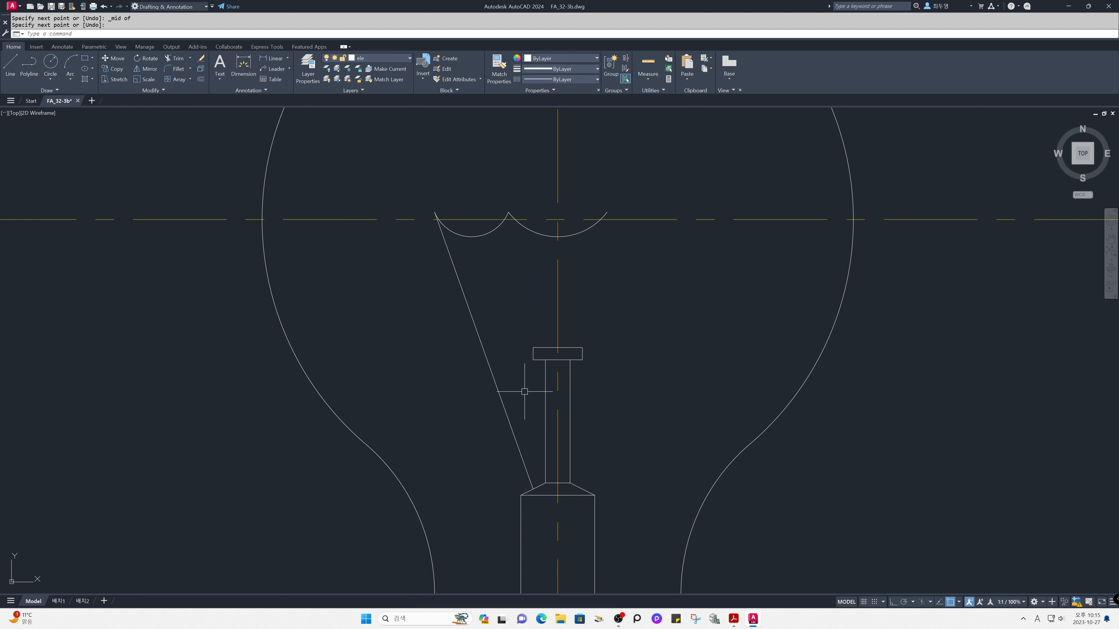
key("Return")
key("Return")
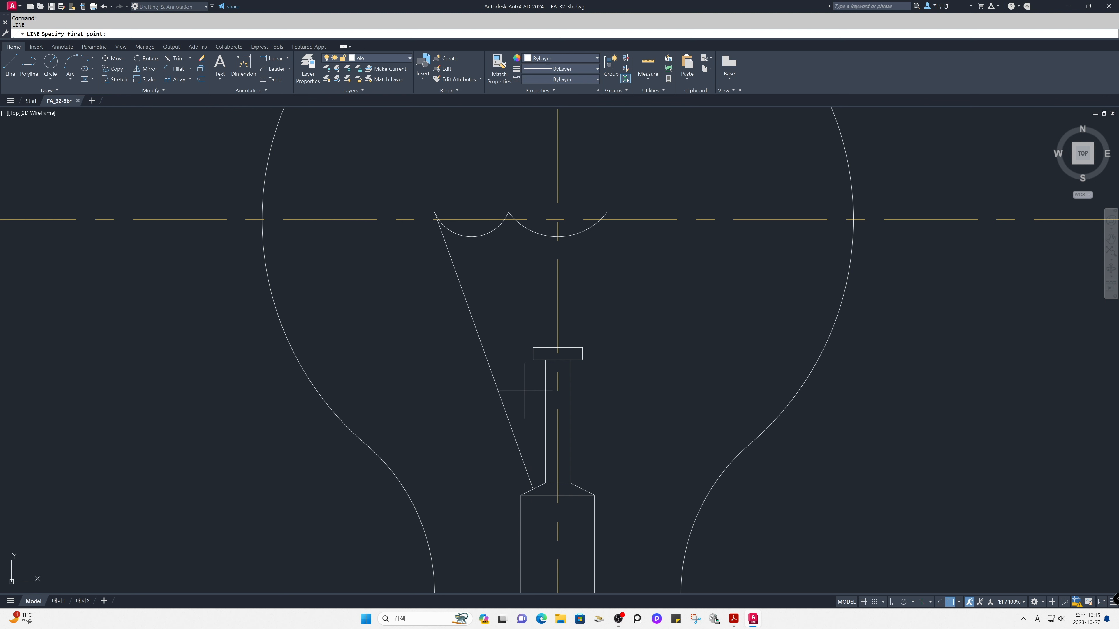
Step: Draw a line from midway between the stem cap's top-left corner and its top-edge midpoint to the junction of the left and centre filament arcs
right_click(519, 323, "shift")
left_click(554, 344)
left_click(534, 347)
left_click(547, 347)
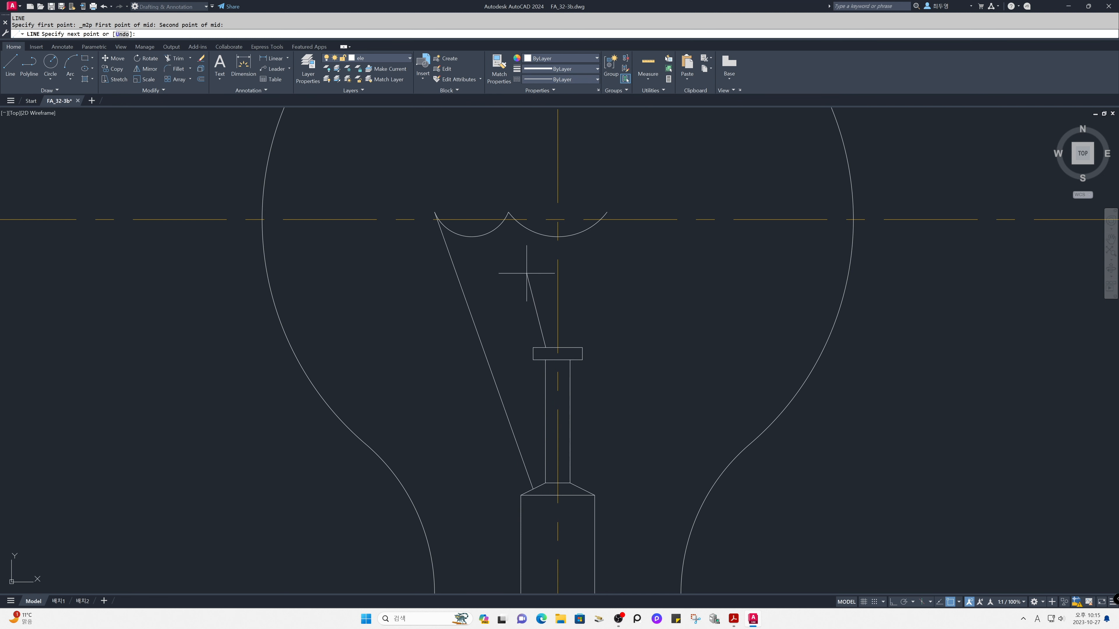
left_click(510, 216)
key("Return")
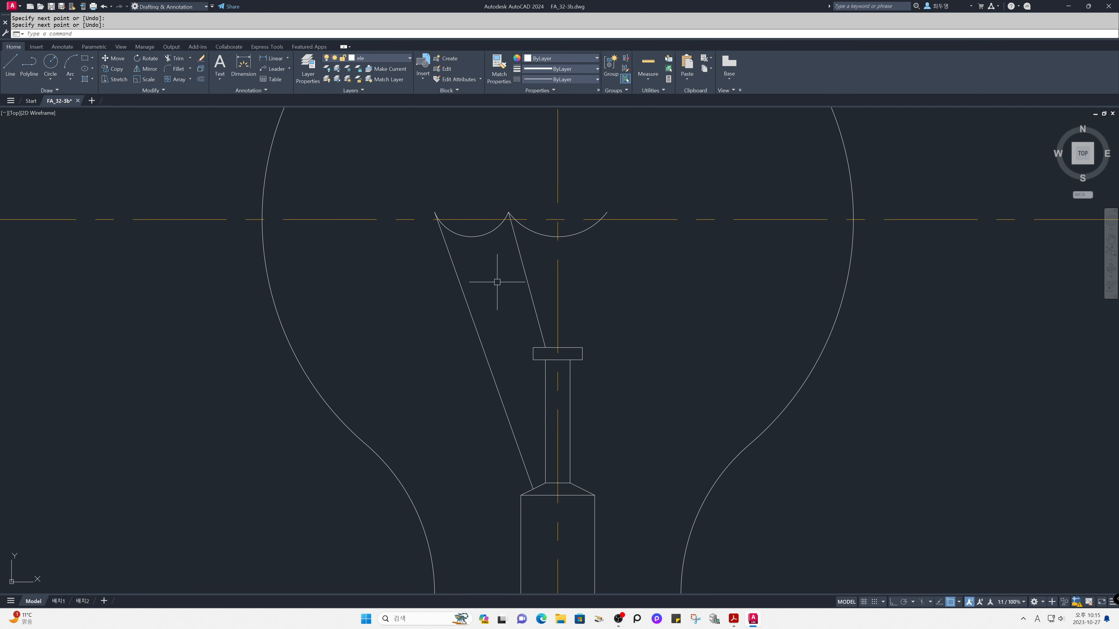
Step: With Ortho on, mirror the left filament arc and both left support wires across the vertical centre line, keeping the originals
scroll(546, 329, "down", 2)
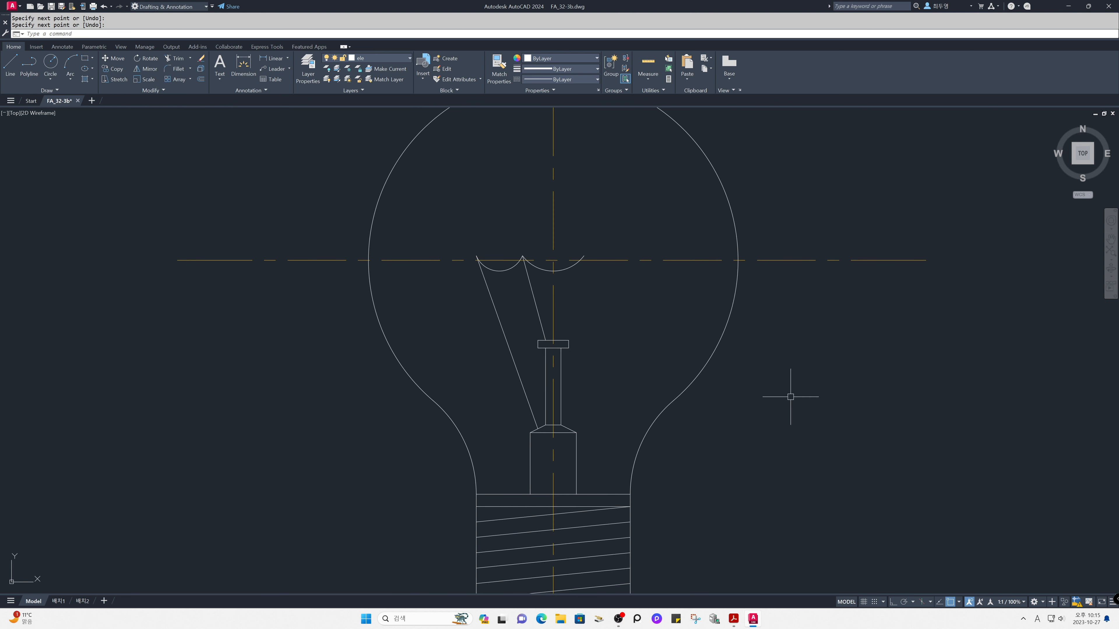
key("F8")
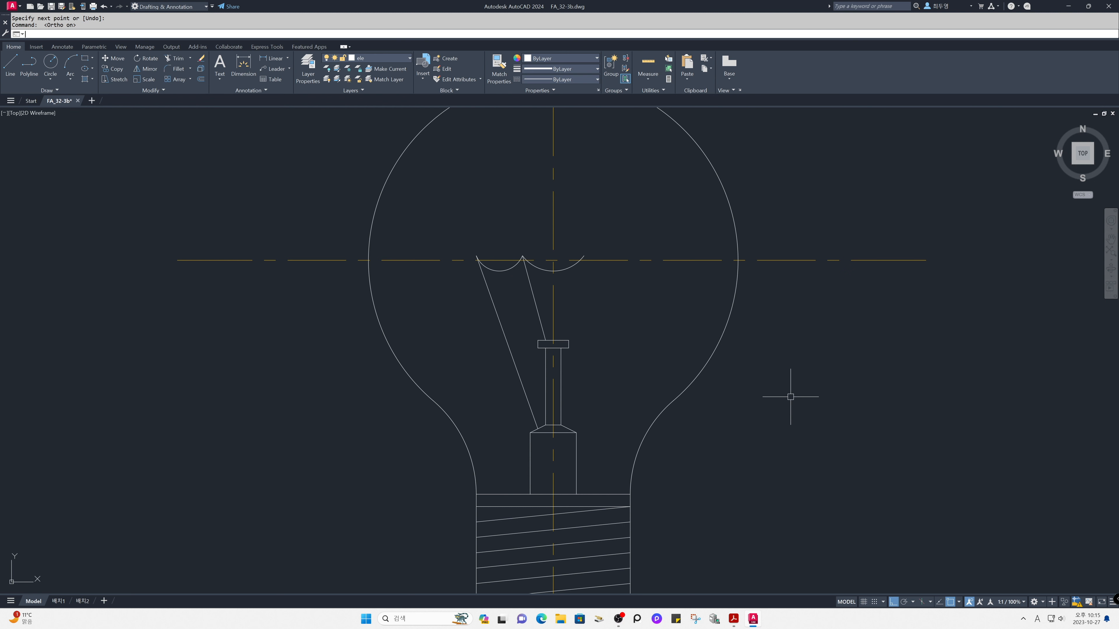
type("mi")
key("Return")
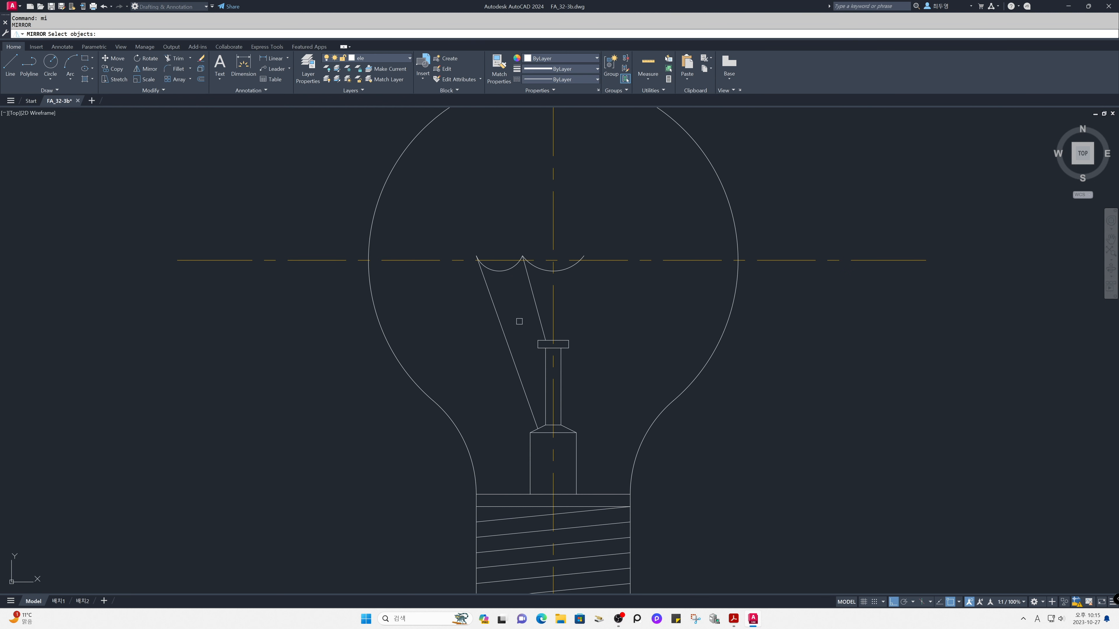
left_click(501, 319)
left_click(506, 269)
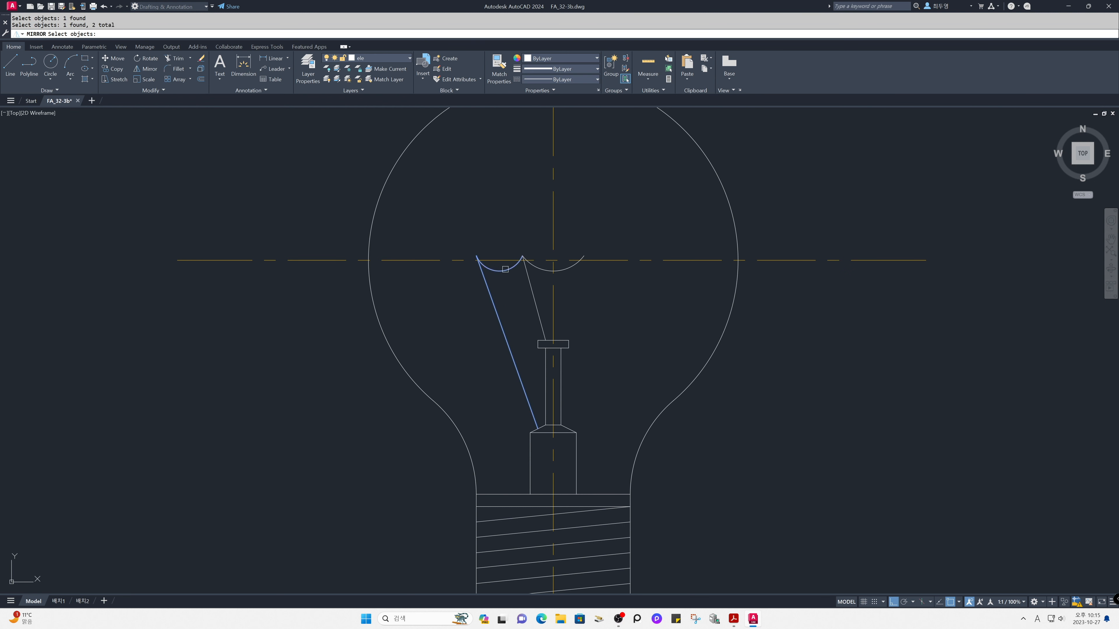
left_click(528, 281)
key("Return")
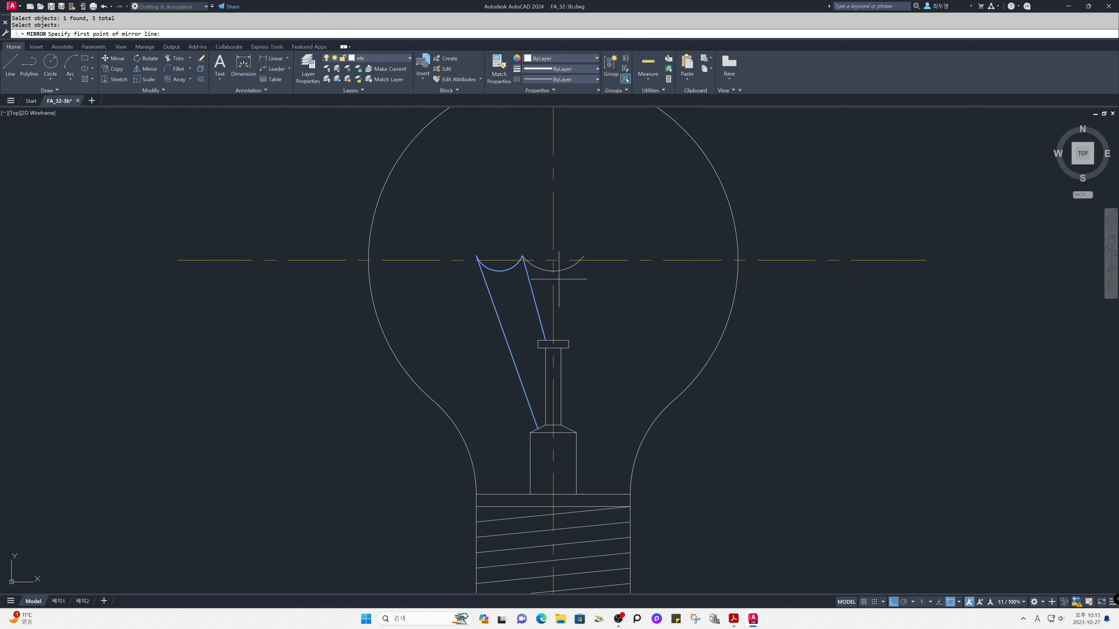
left_click(553, 260)
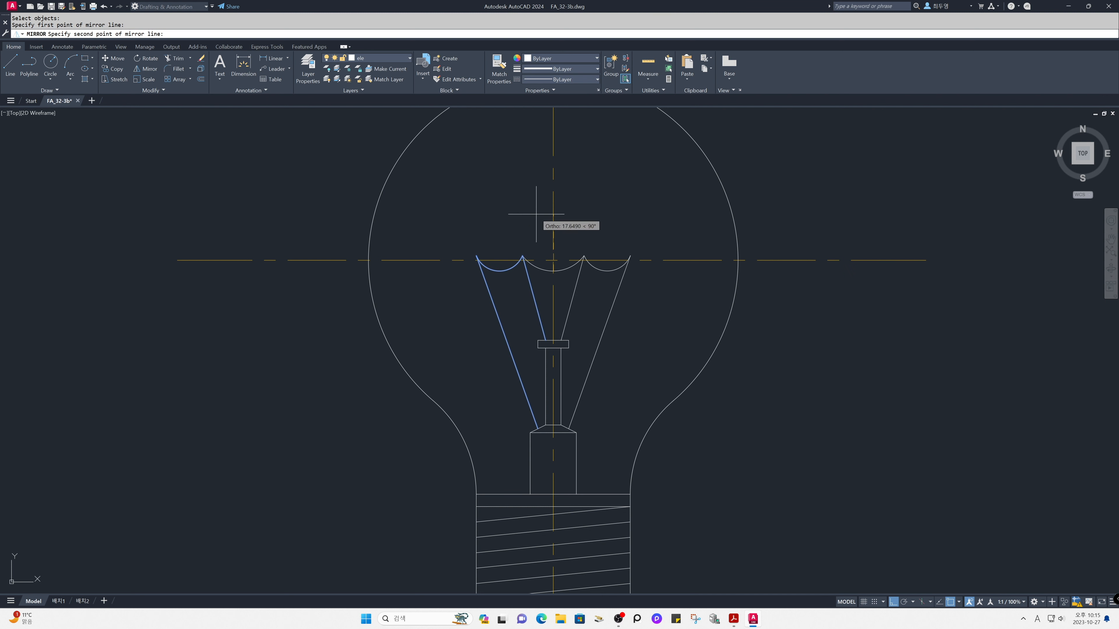
left_click(529, 185)
key("Return")
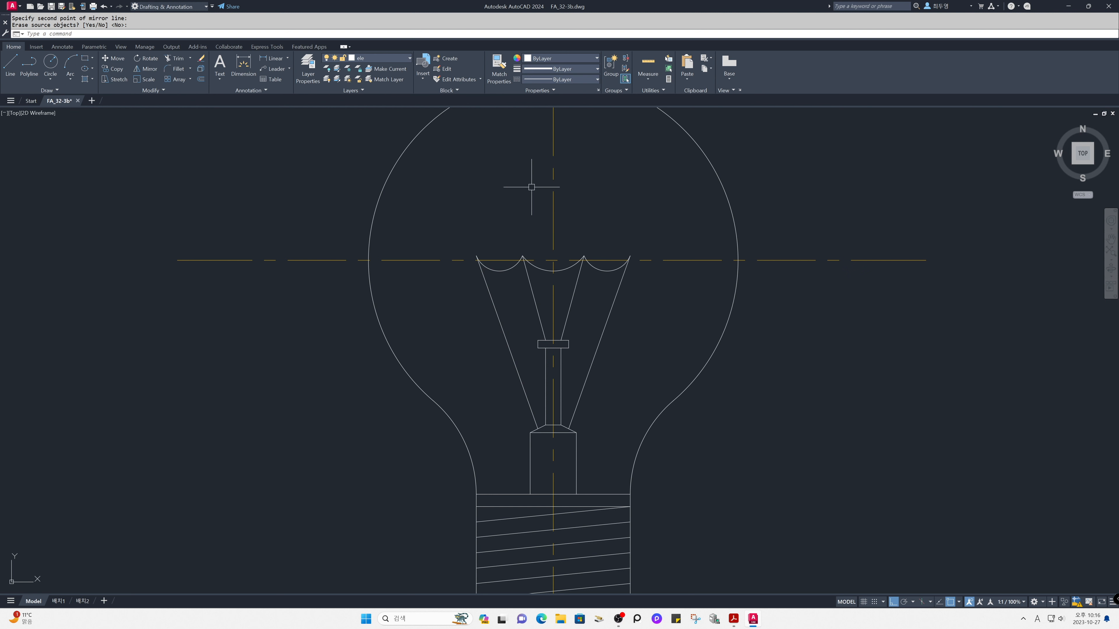
Step: Freeze the cen layer and make hat the current layer
scroll(564, 276, "down", 2)
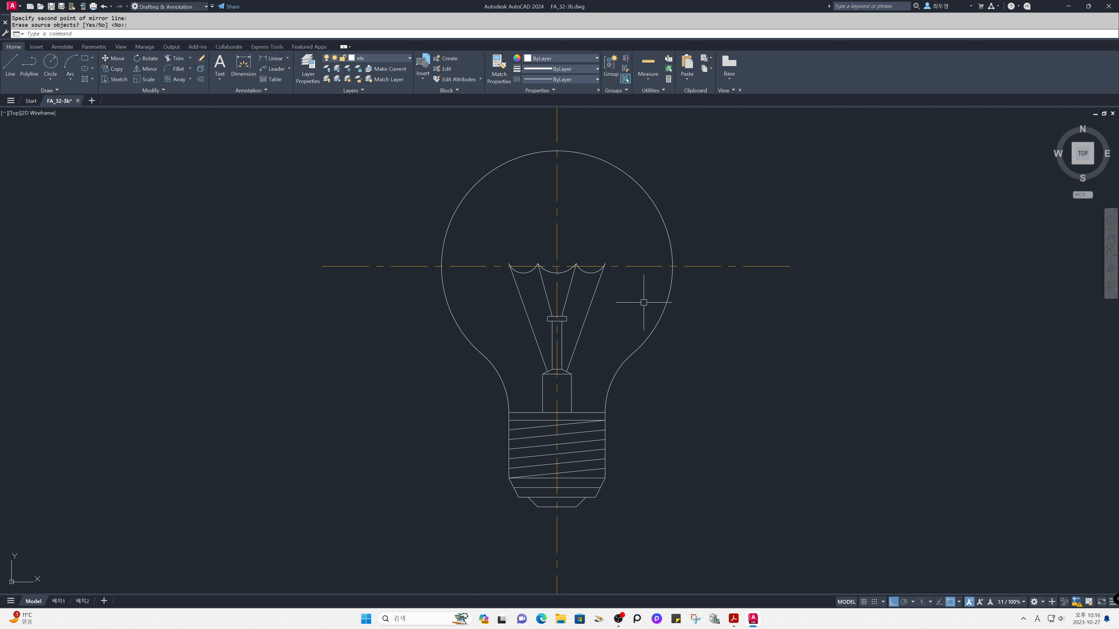
left_click(401, 60)
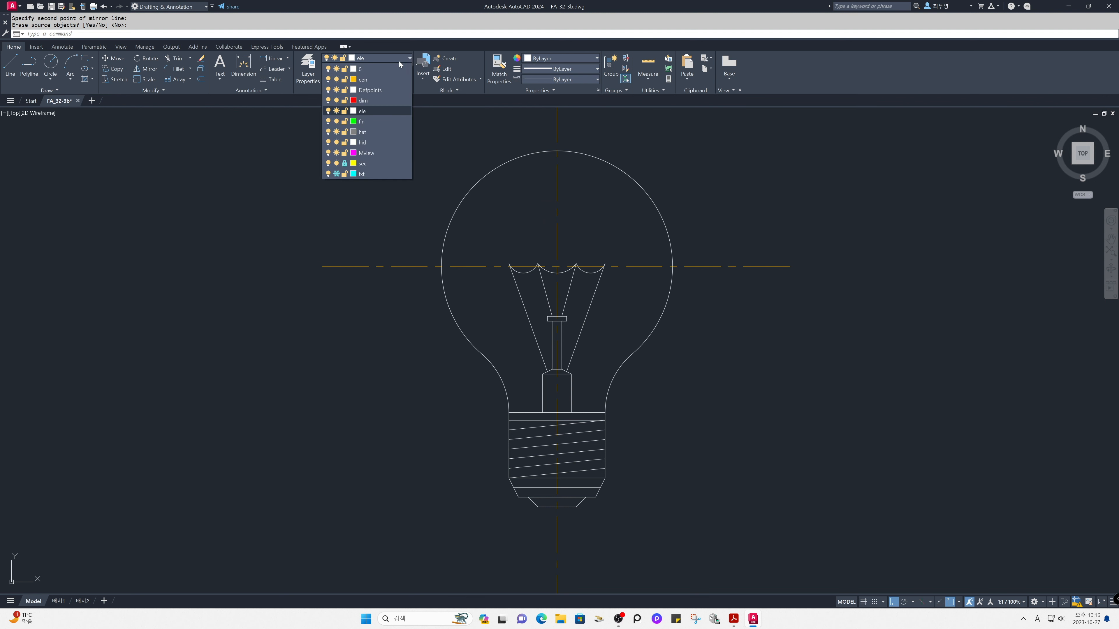
left_click(337, 79)
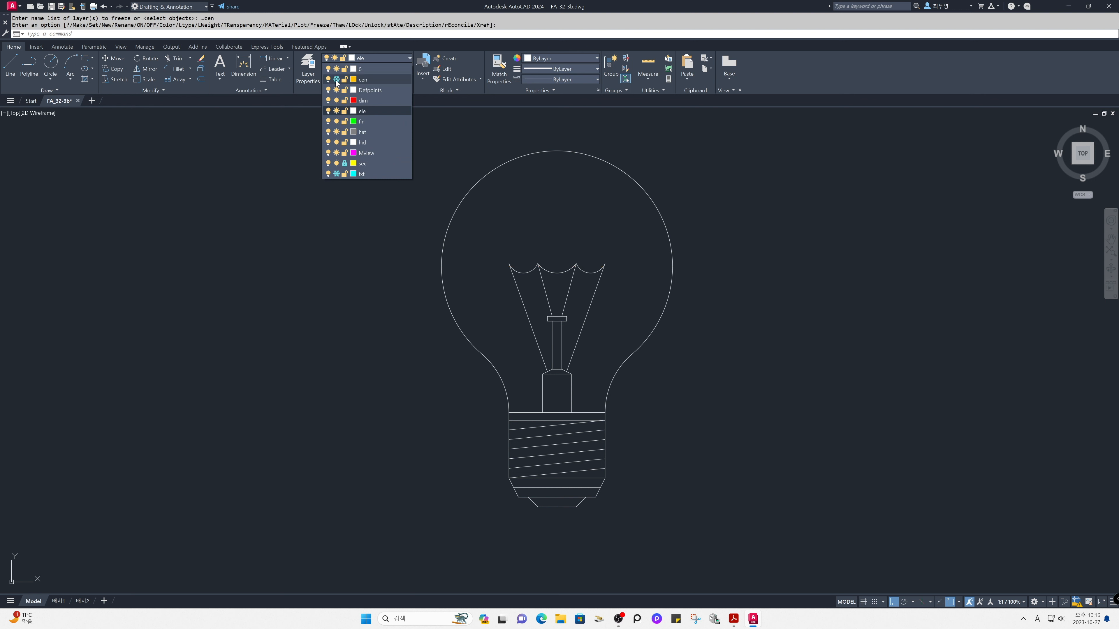
left_click(362, 132)
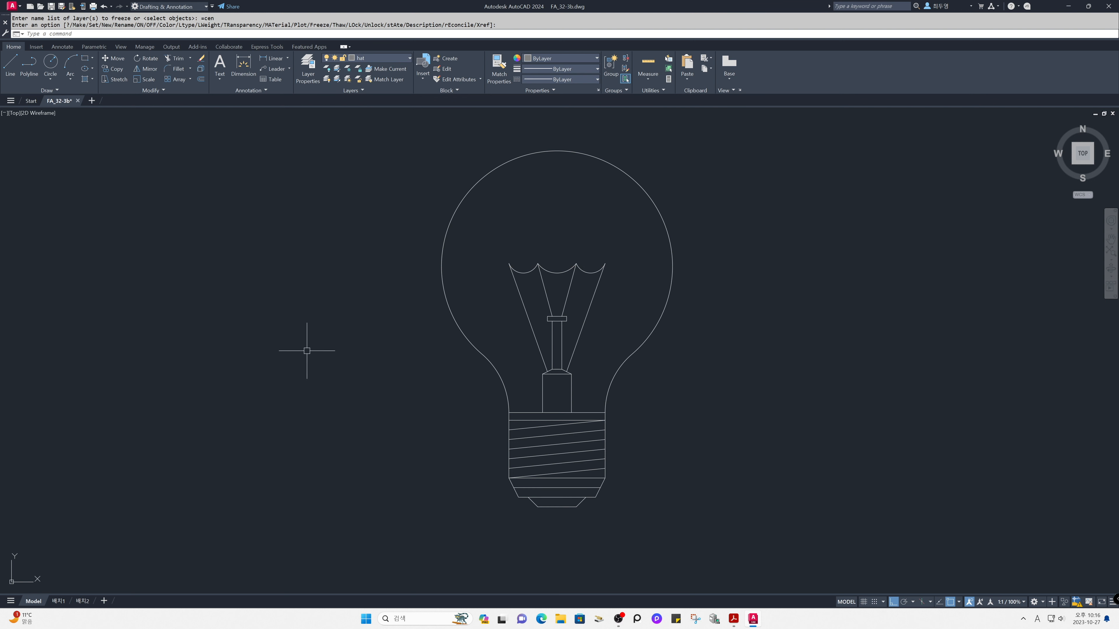
Step: Fill the lower tapered band of the screw base, just above the bottom contact, with a SOLID hatch
type("h")
key("Return")
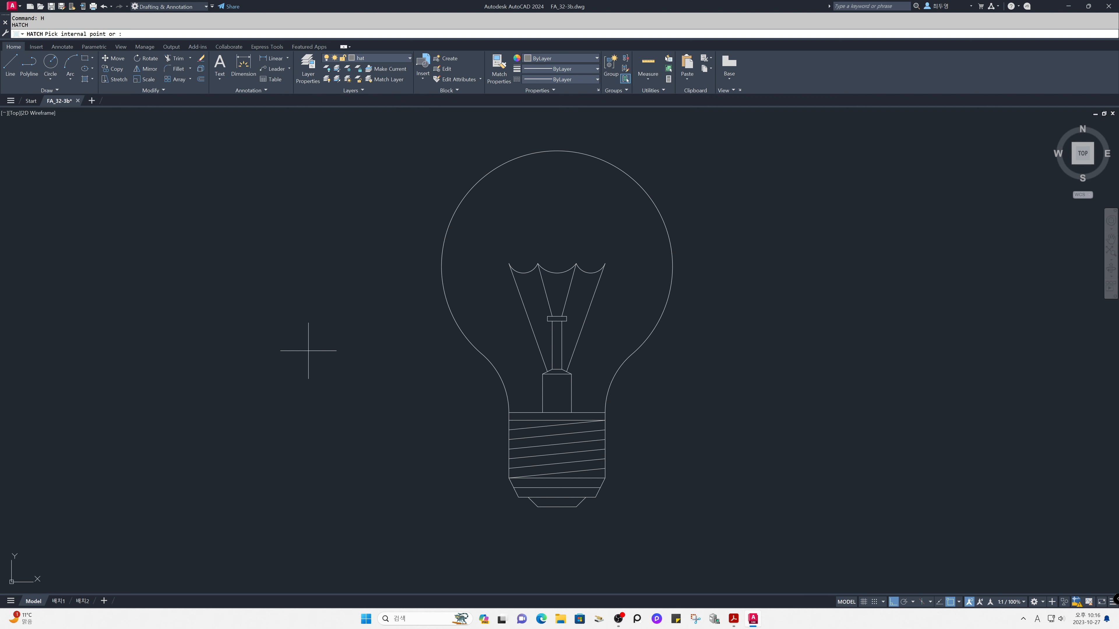
left_click(83, 65)
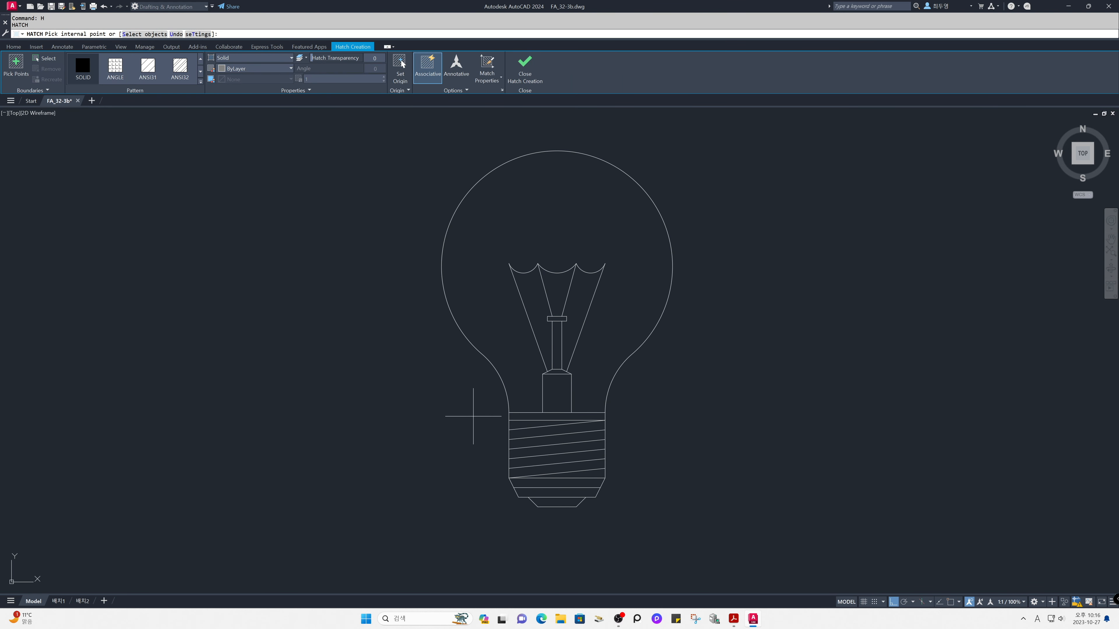
left_click(519, 490)
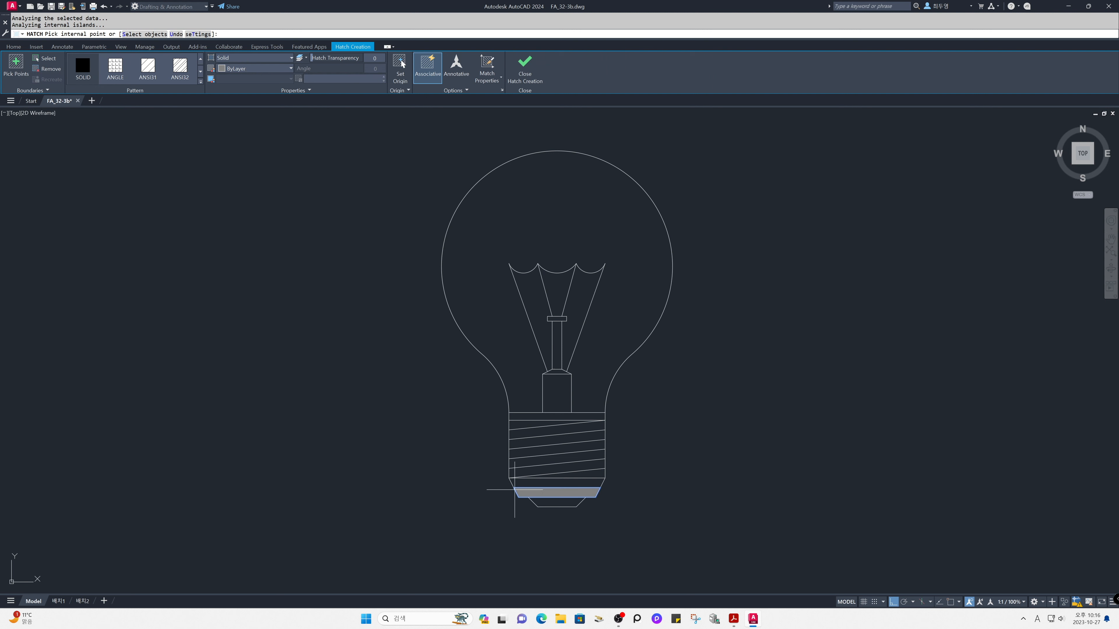
left_click(521, 77)
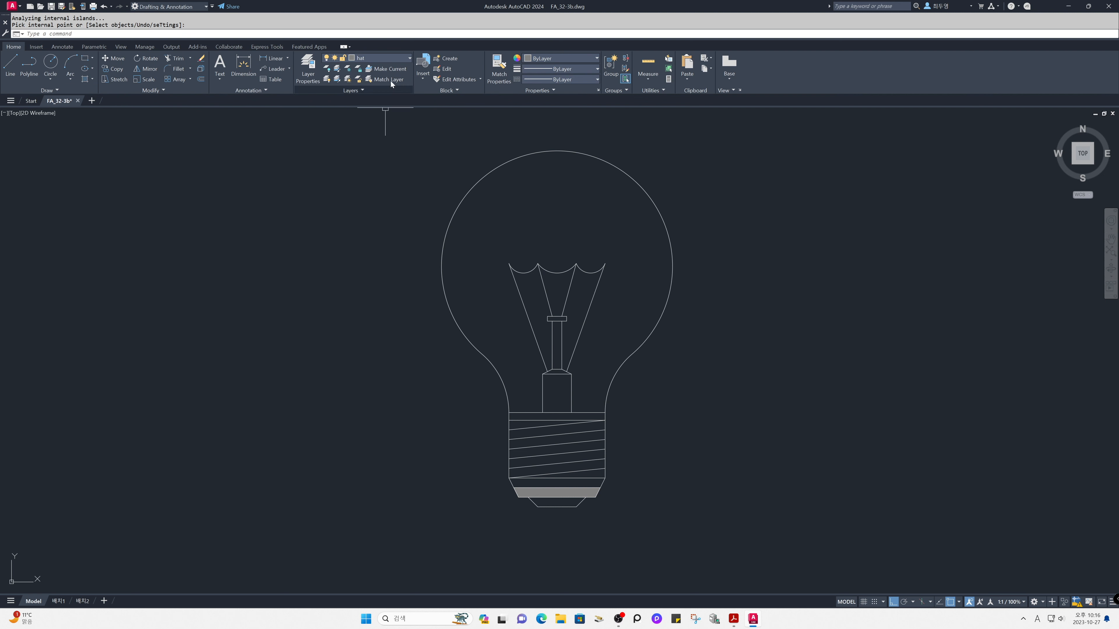
Step: Thaw the cen layer and trim the parts of both centre lines that extend beyond the bulb's outline
left_click(393, 59)
left_click(336, 79)
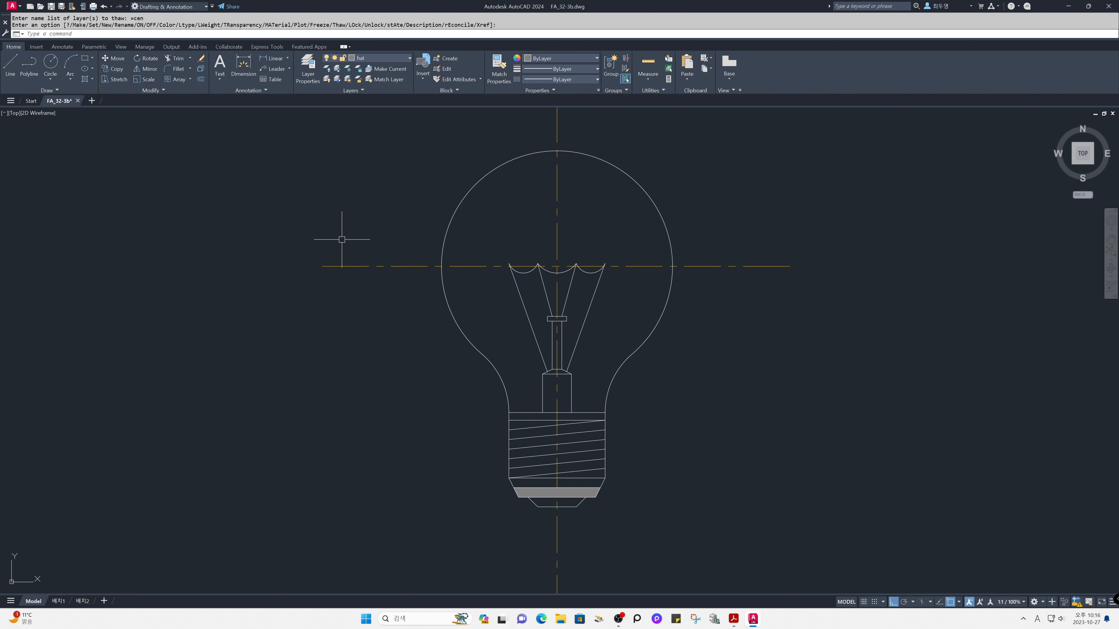
type("tr")
key("Return")
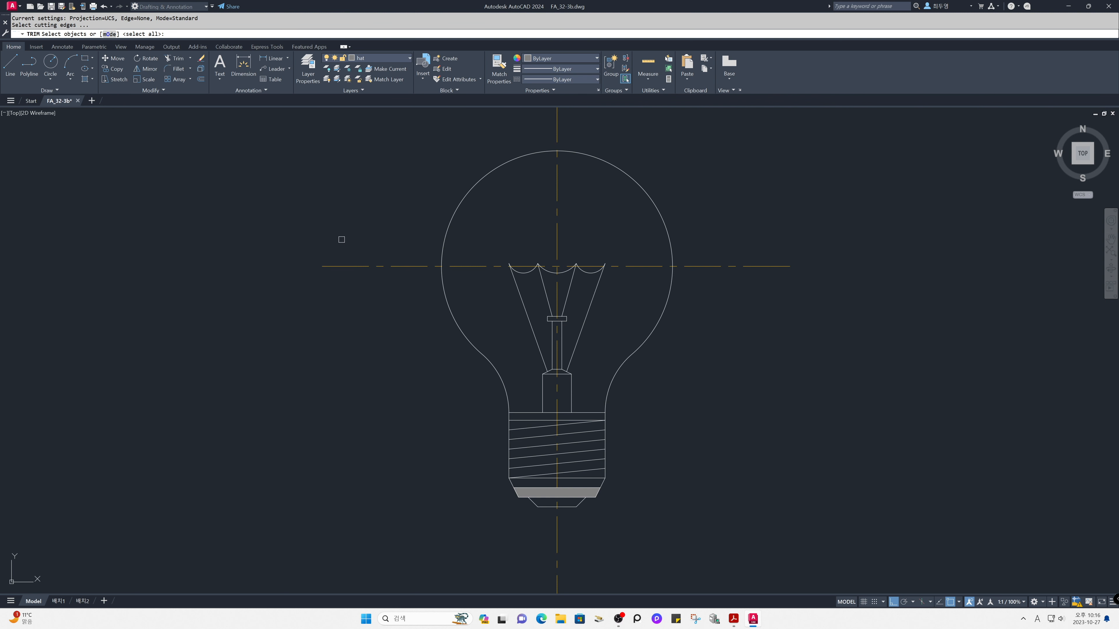
left_click(355, 266)
left_click(557, 131)
left_click(696, 264)
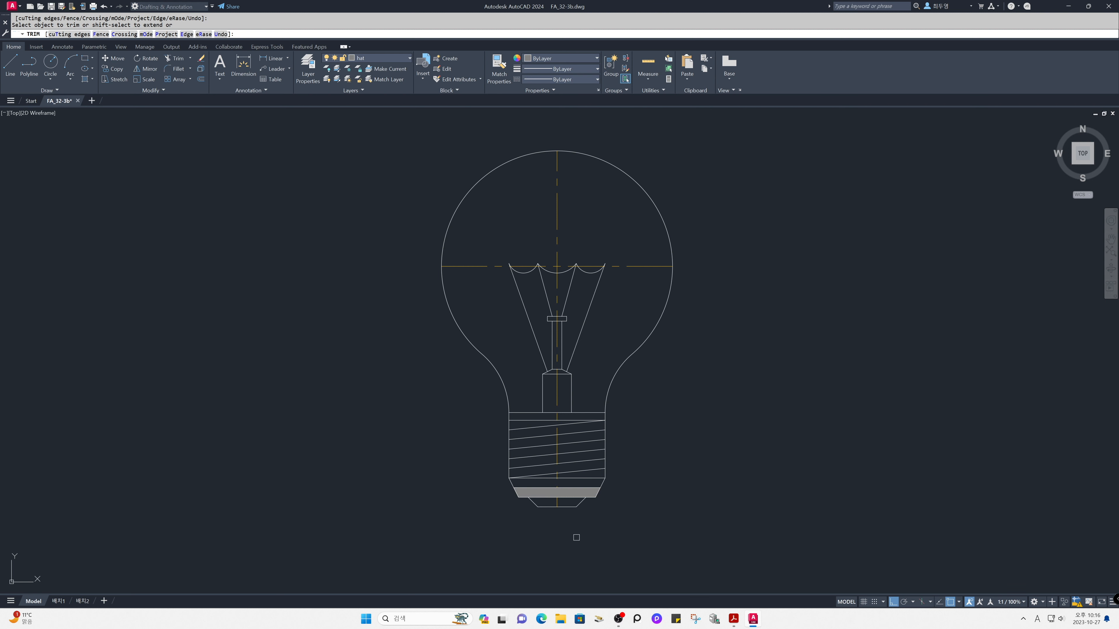
key("Return")
Step: Lengthen both ends of the vertical and horizontal centre lines by a delta of 12
type("LEN")
key("Return")
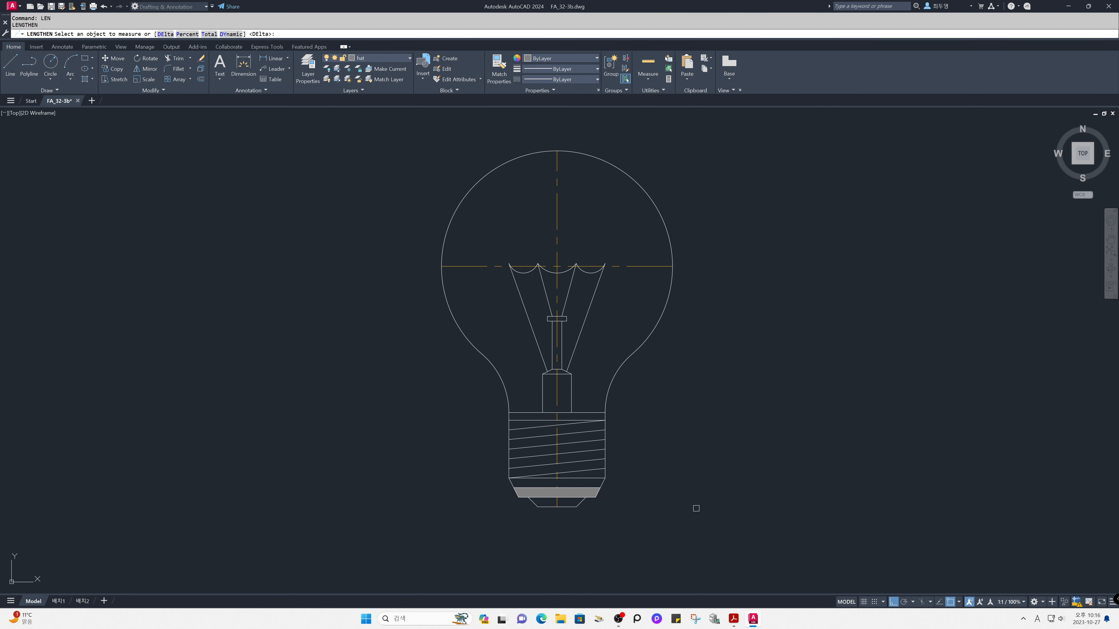
key("Return")
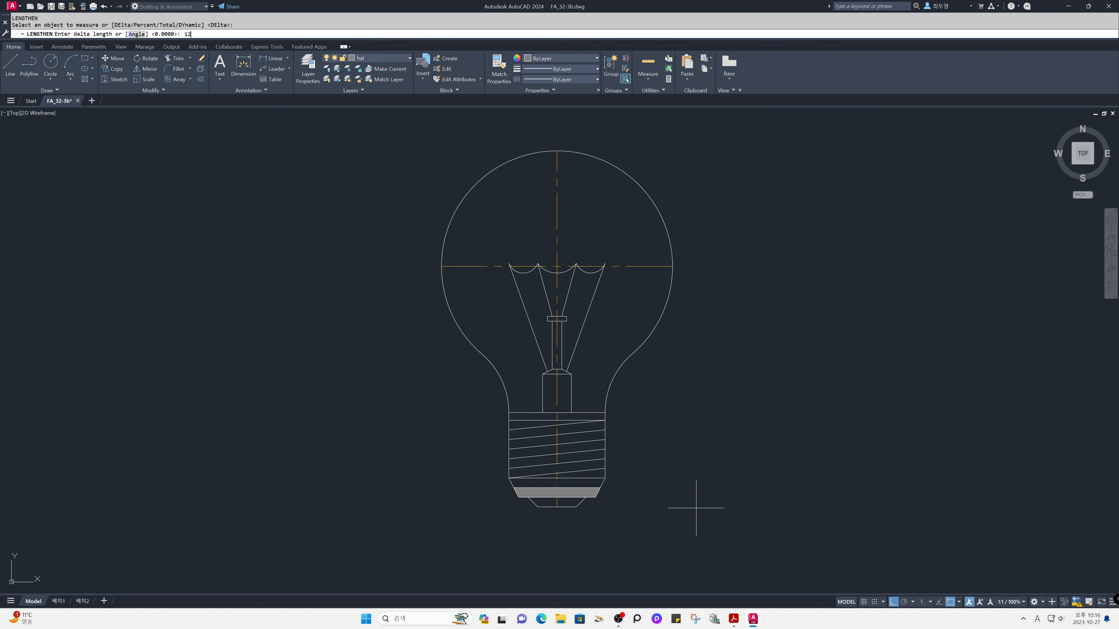
type("12")
key("Return")
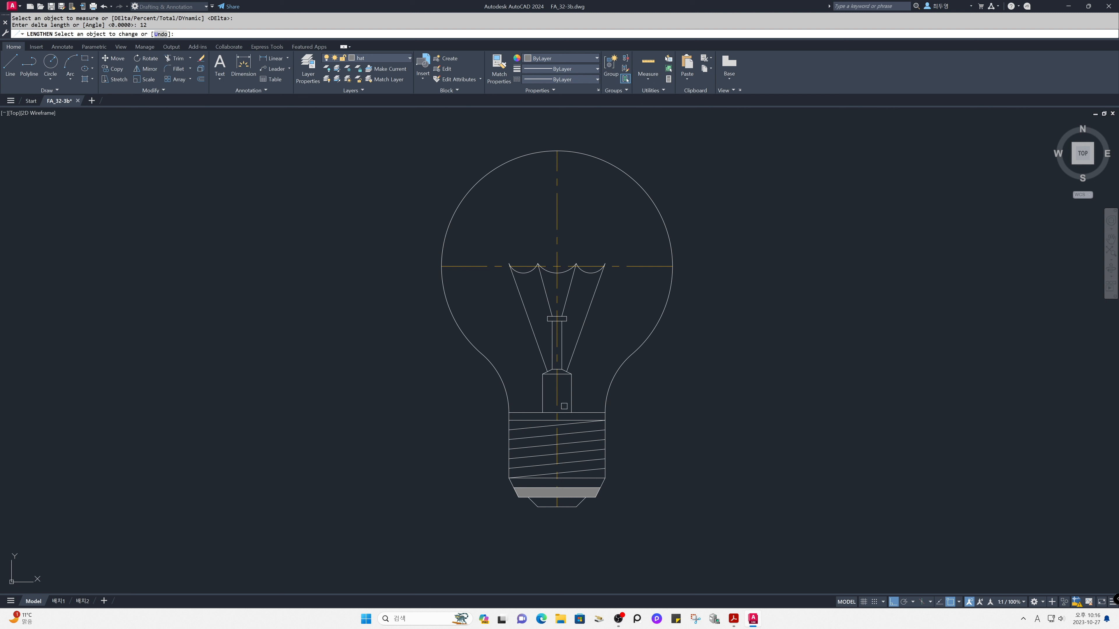
left_click(558, 400)
left_click(633, 267)
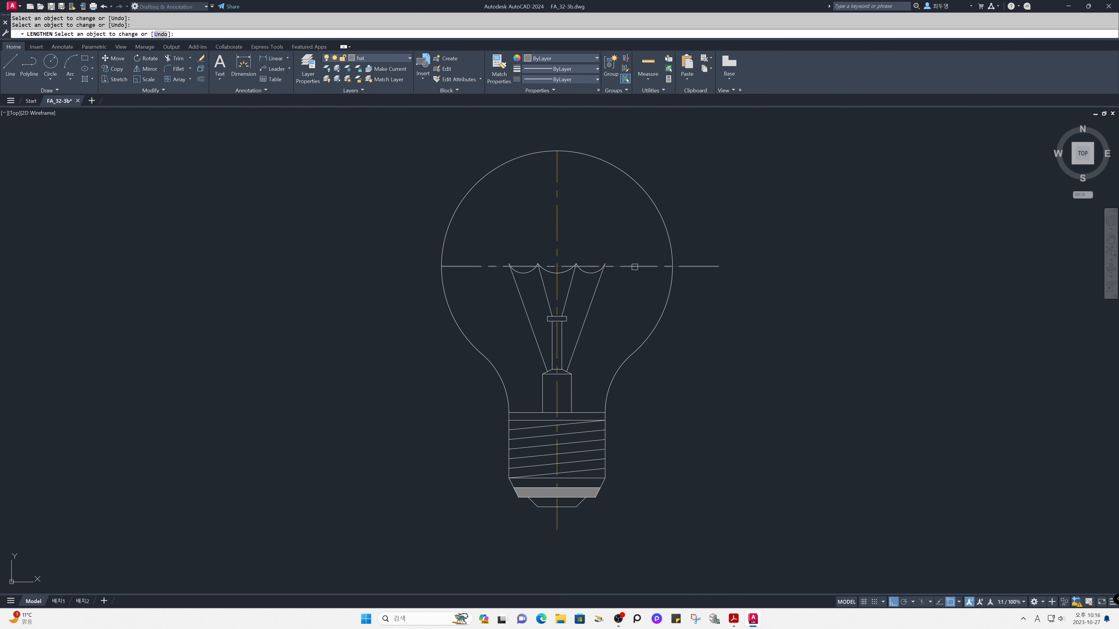
left_click(557, 188)
left_click(481, 267)
key("Return")
middle_click_drag(576, 346, 575, 369)
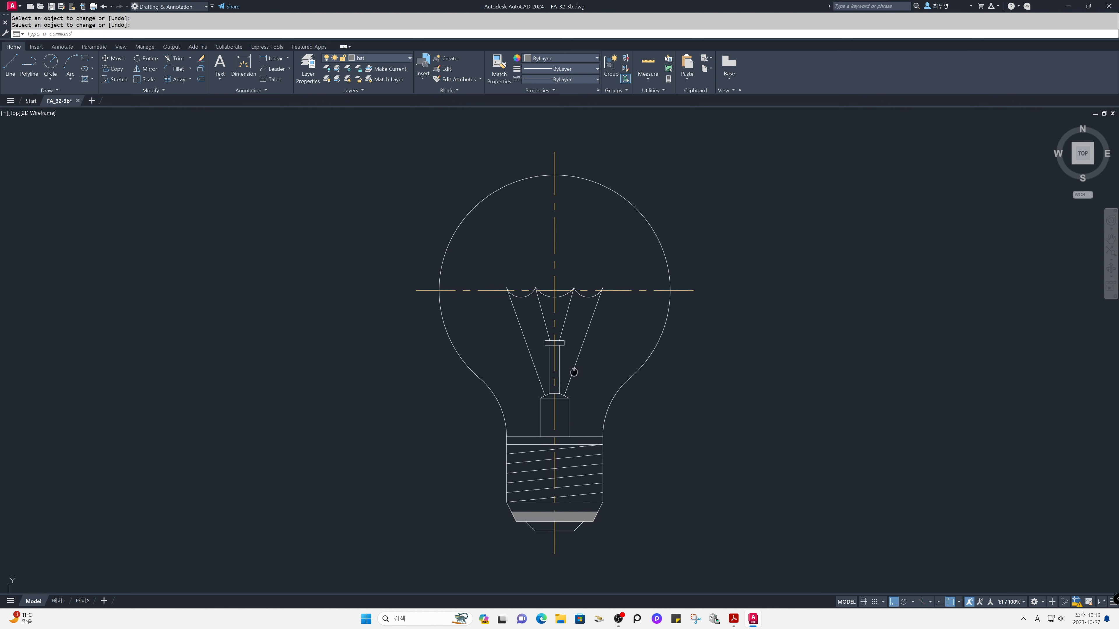